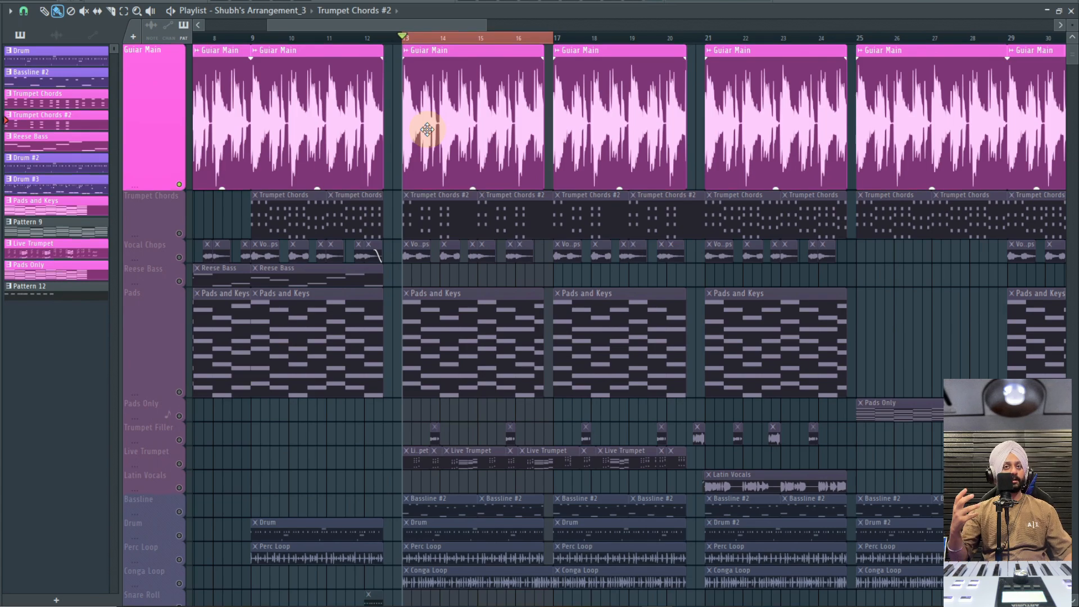
Step: Unmute the Pads track and play it together with the main guitar from bar 13
scroll(478, 280, down, 1)
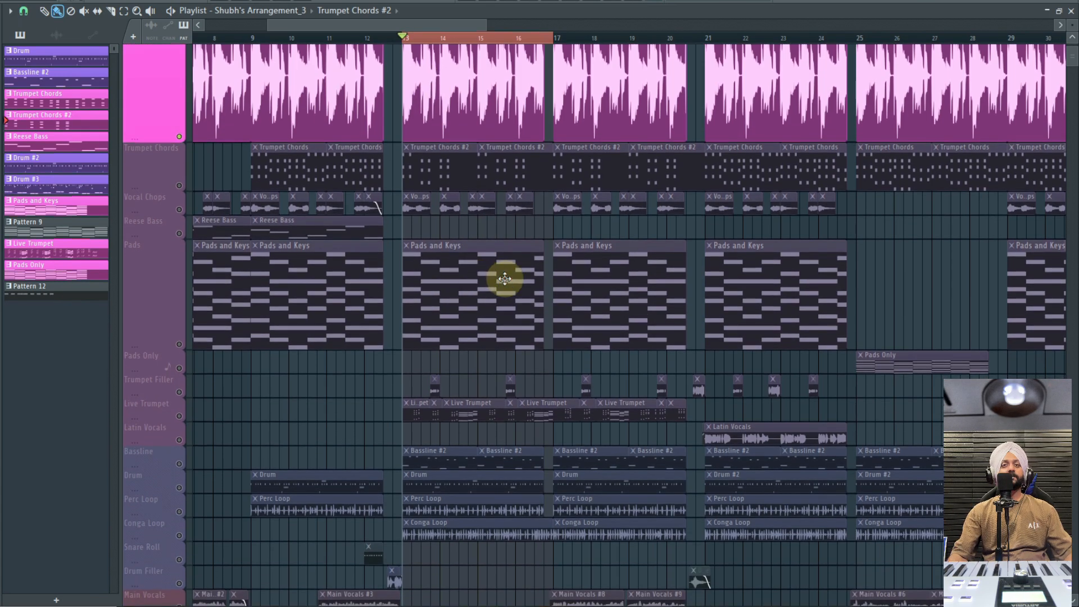
scroll(477, 278, down, 3)
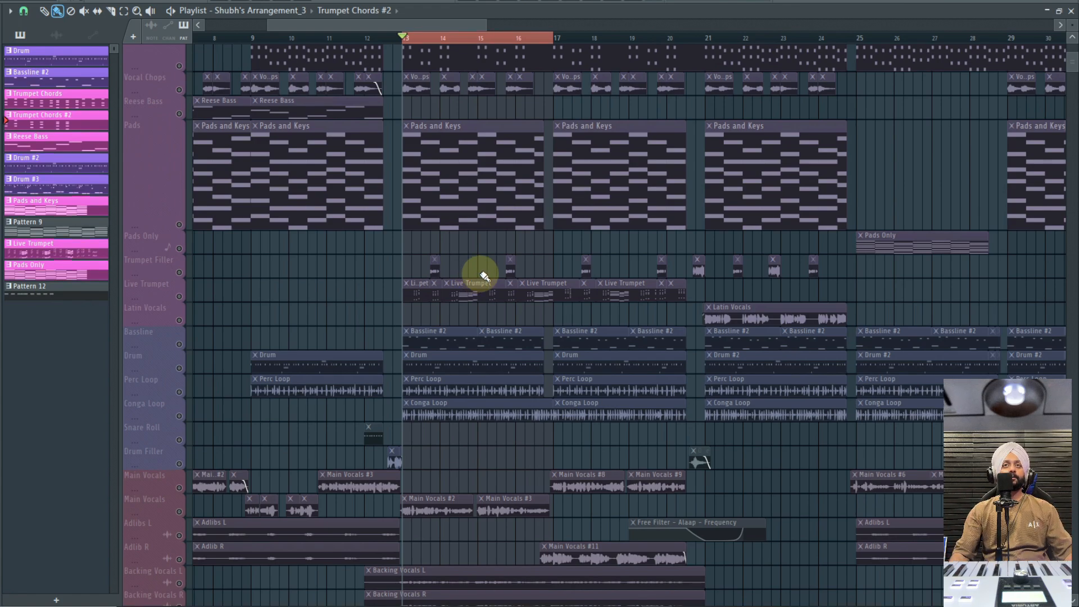
scroll(485, 275, up, 3)
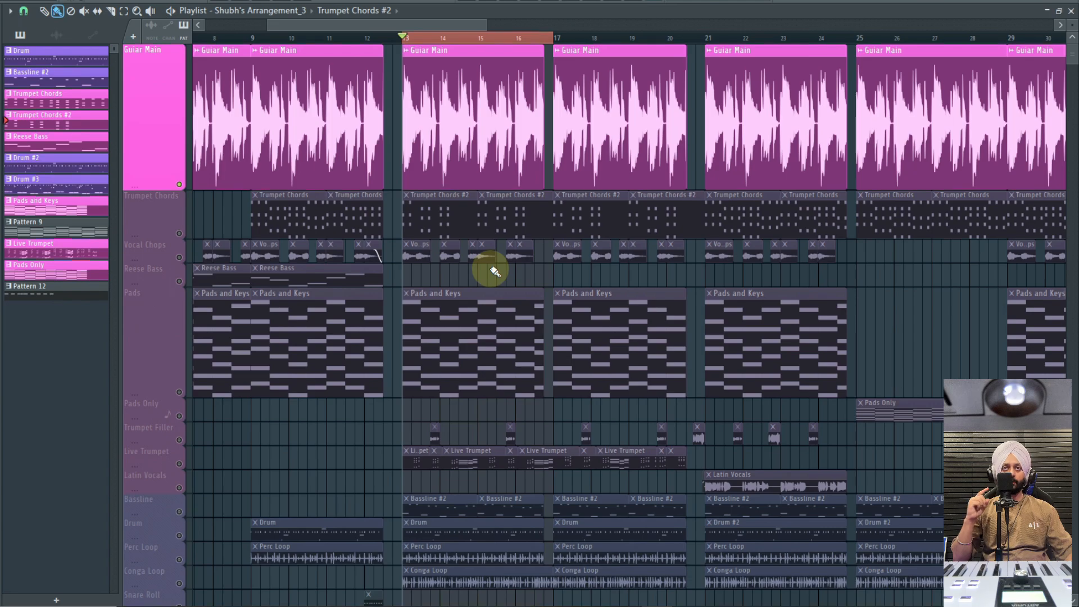
ctrl+scroll(470, 121, up, 4)
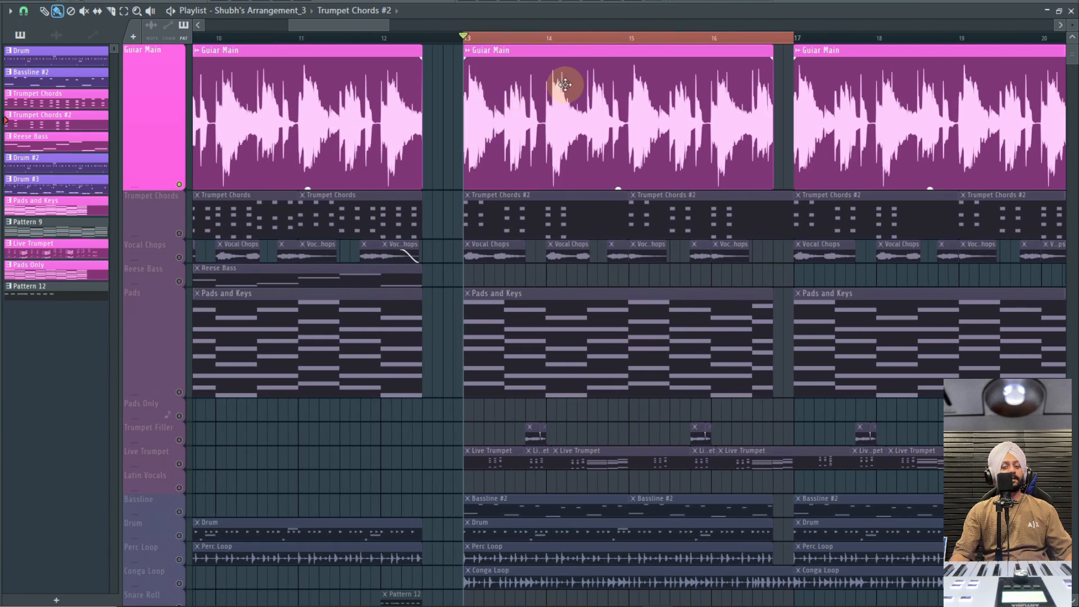
scroll(603, 223, down, 3)
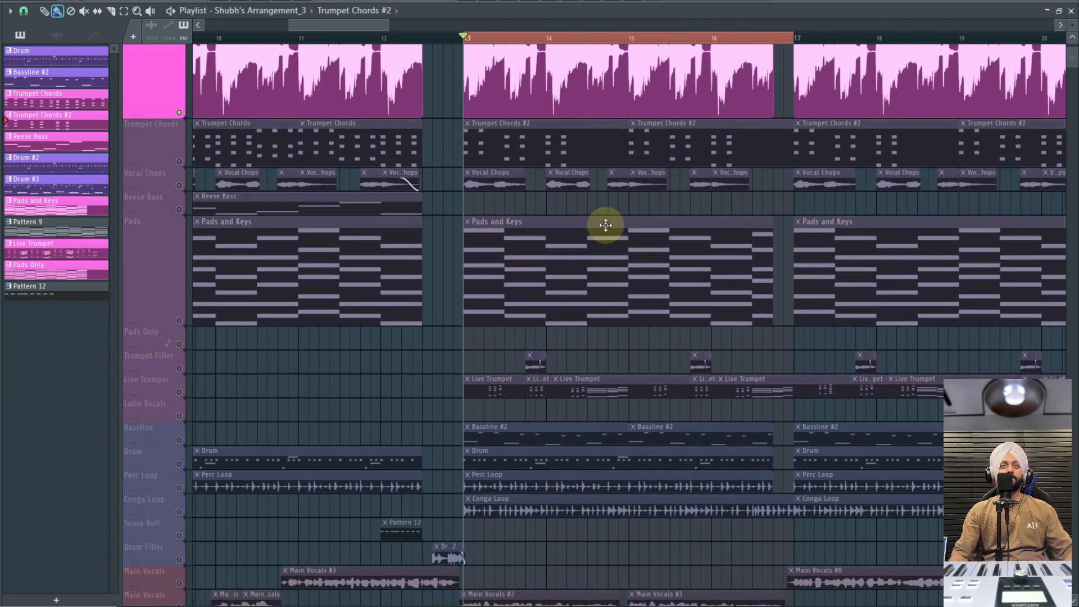
ctrl+scroll(606, 223, up, 4)
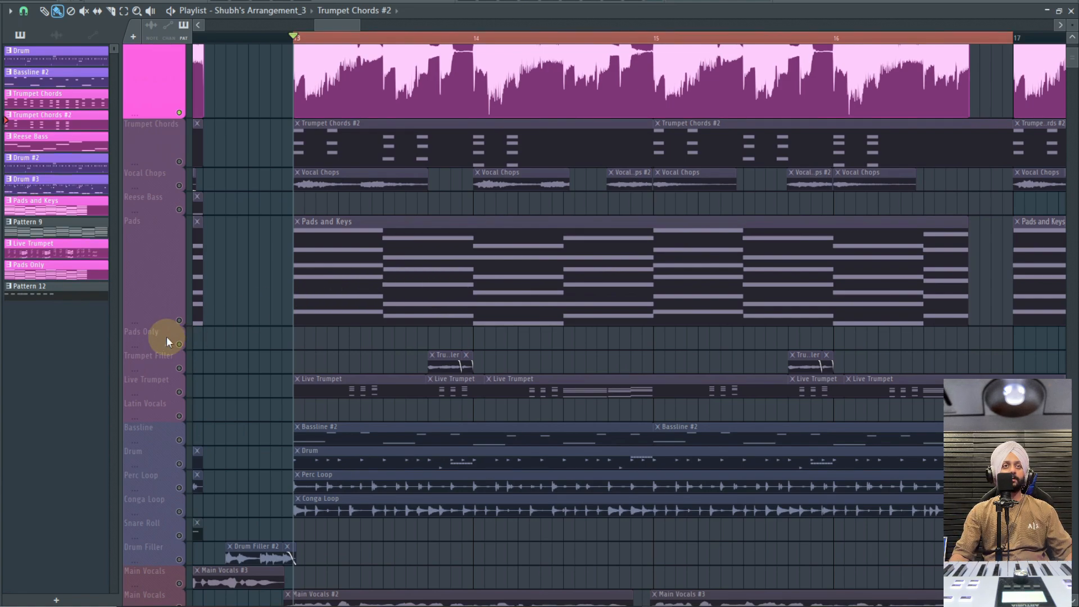
click(167, 323)
scroll(326, 280, up, 2)
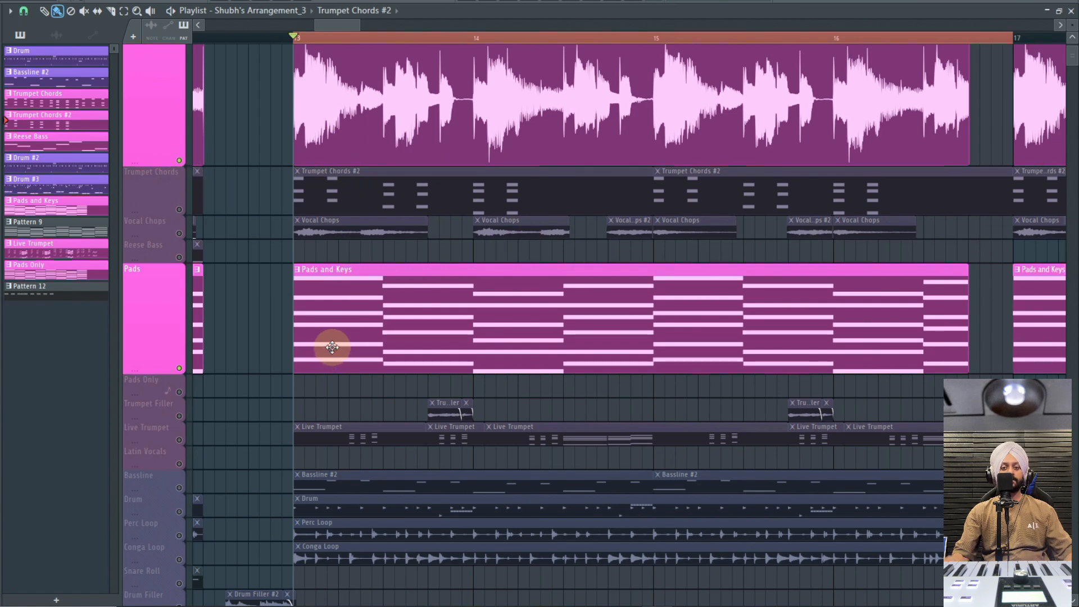
key(space)
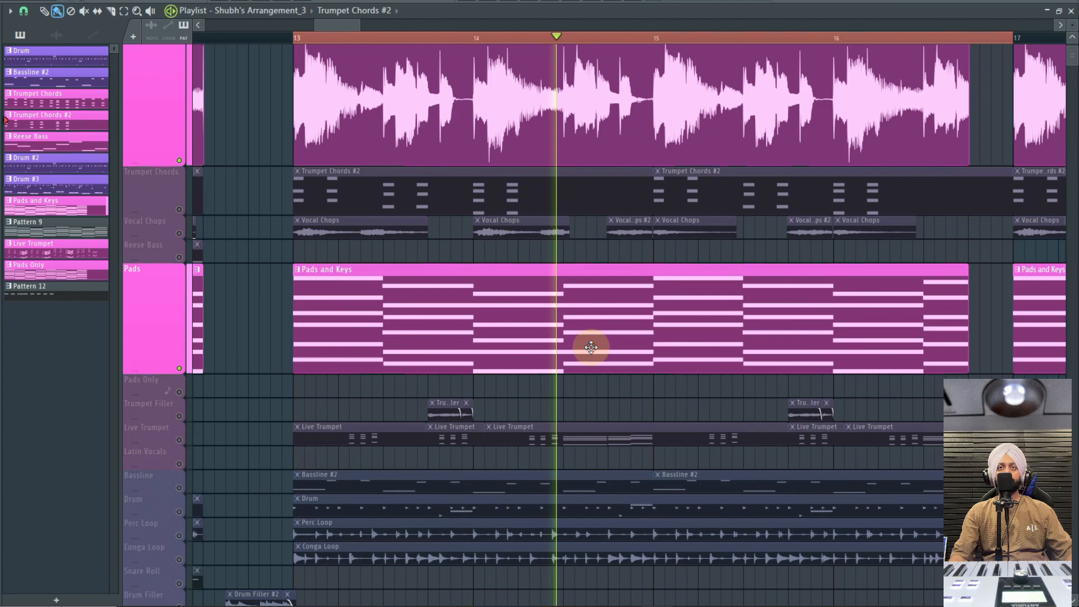
Step: Examine the Channel rack for the instruments that play the Pads and Keys pattern
key(F6)
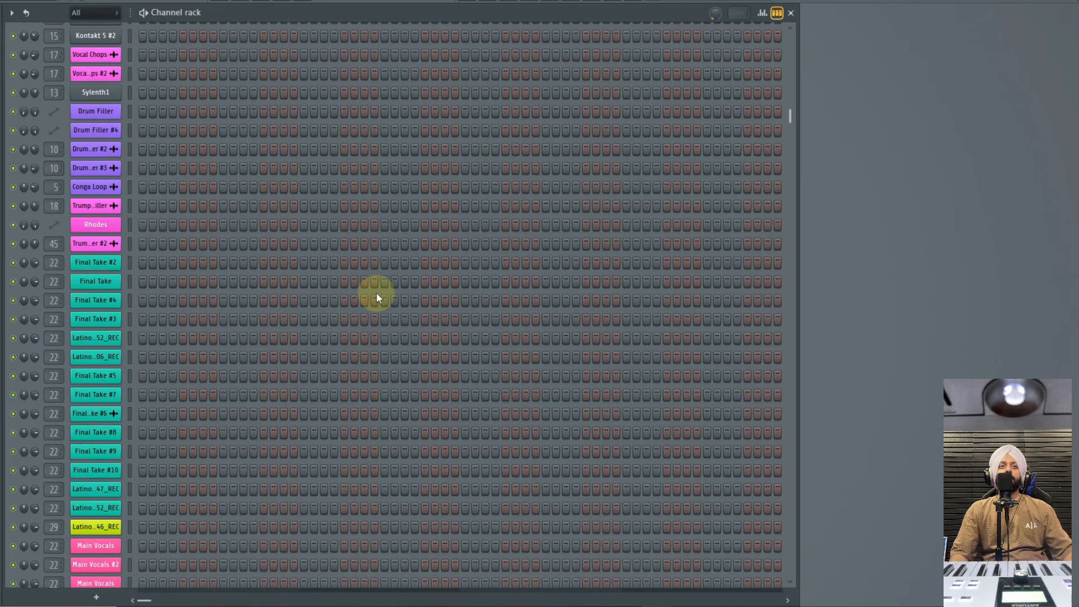
scroll(376, 292, down, 15)
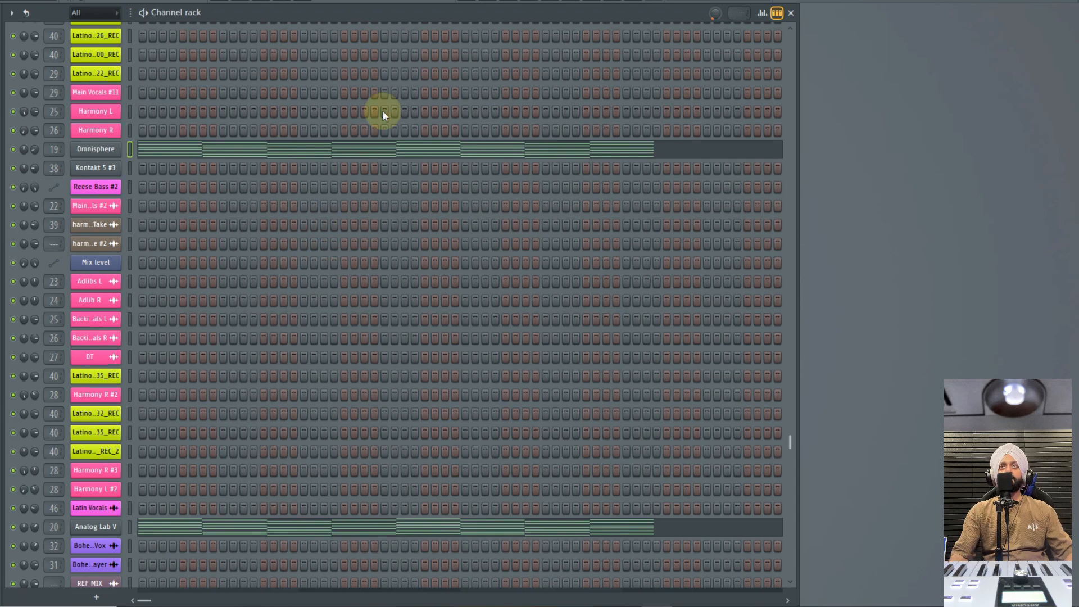
click(475, 1)
Step: Unmute the Trumpet Chords track and play the arrangement from bar 9, stopping after the section
scroll(564, 295, down, 4)
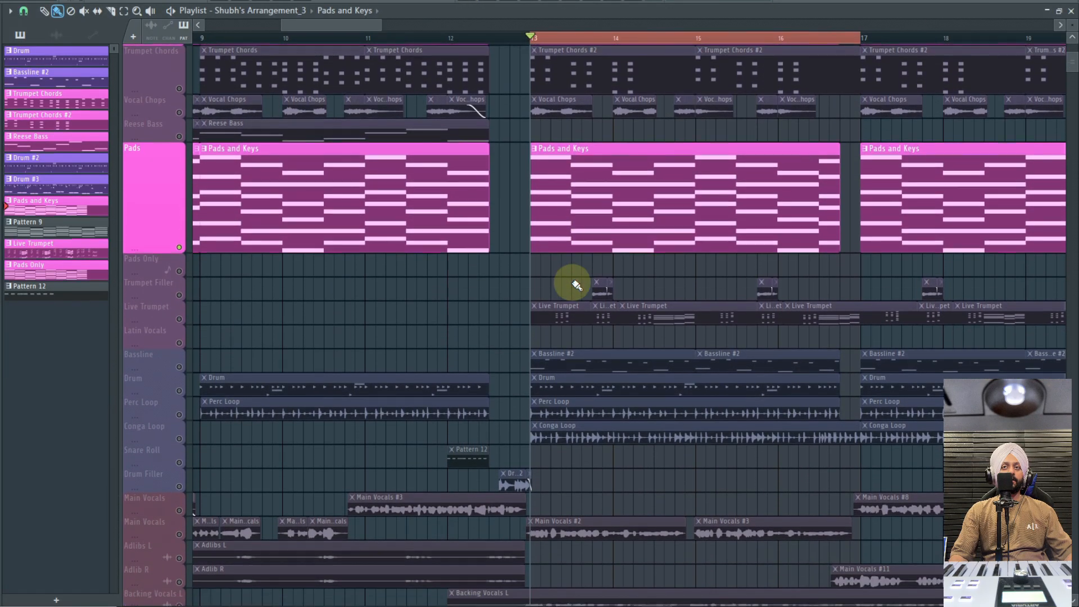
scroll(576, 285, up, 3)
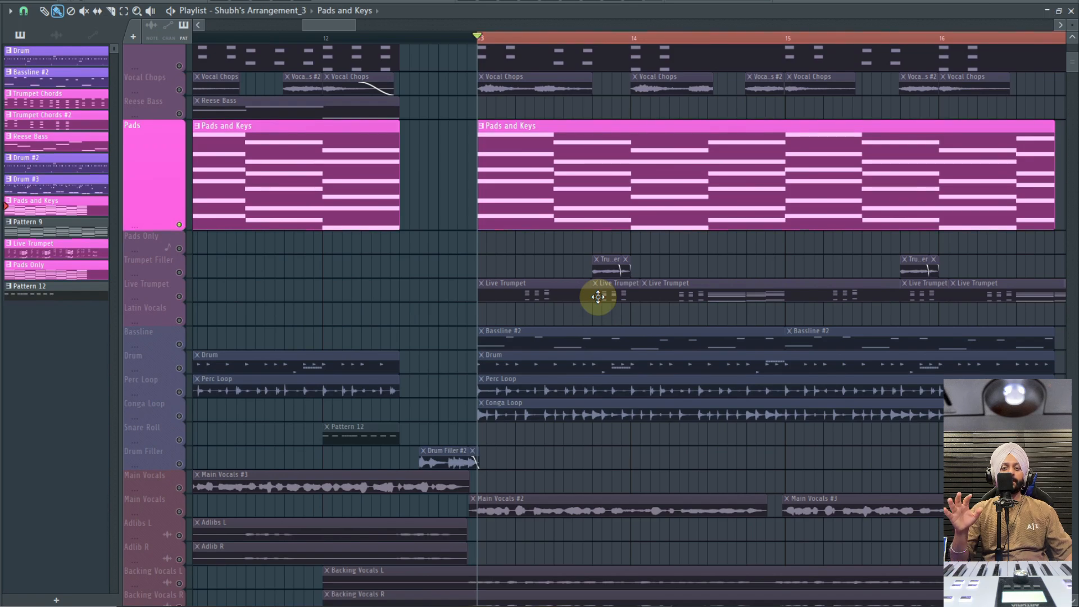
scroll(598, 297, up, 4)
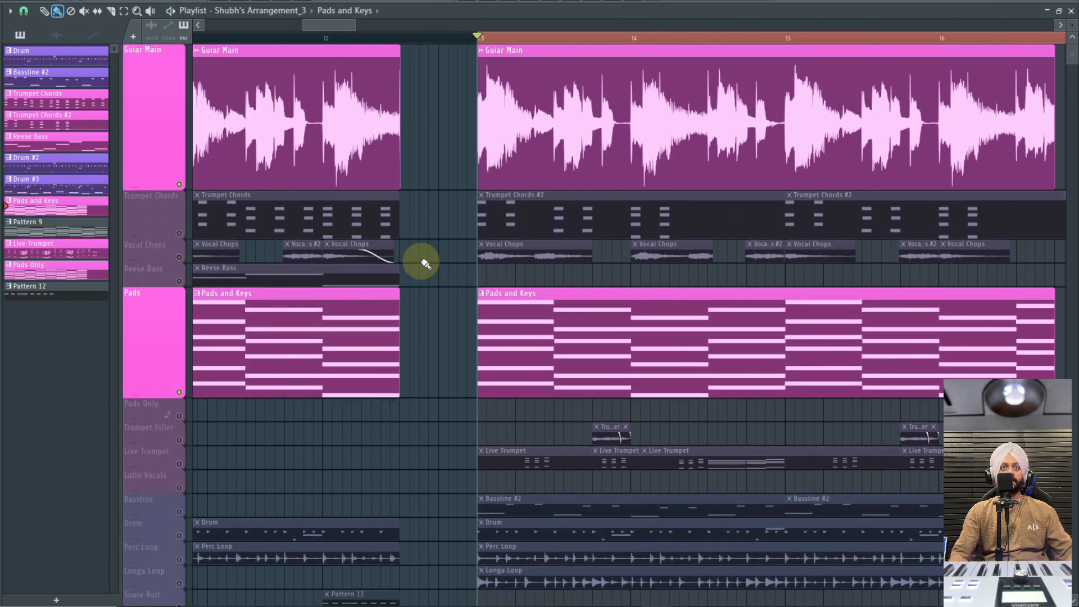
scroll(460, 257, down, 3)
scroll(460, 257, down, 2)
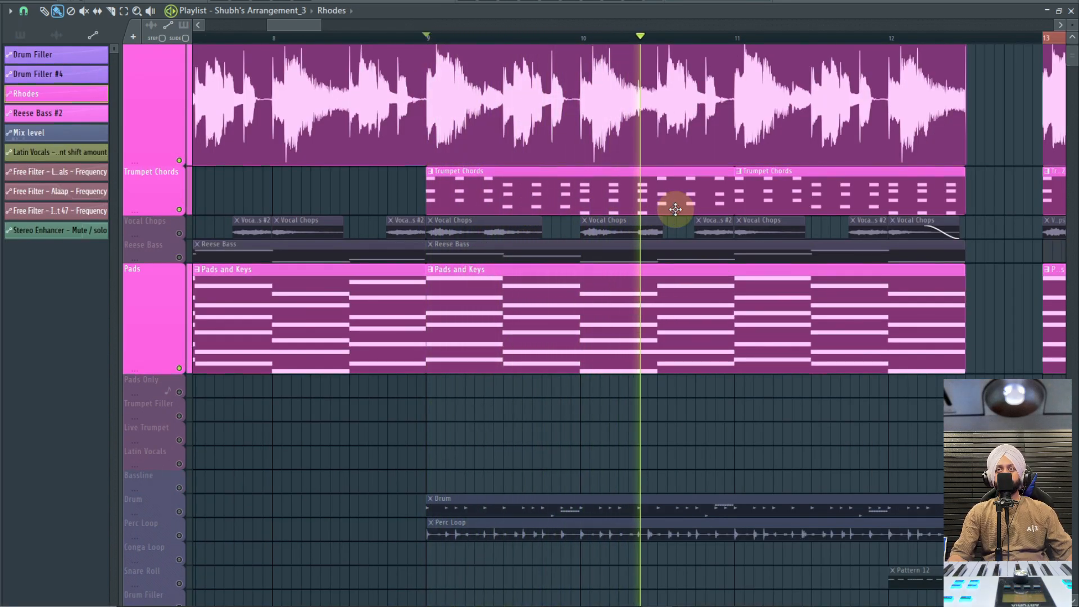
scroll(731, 200, down, 2)
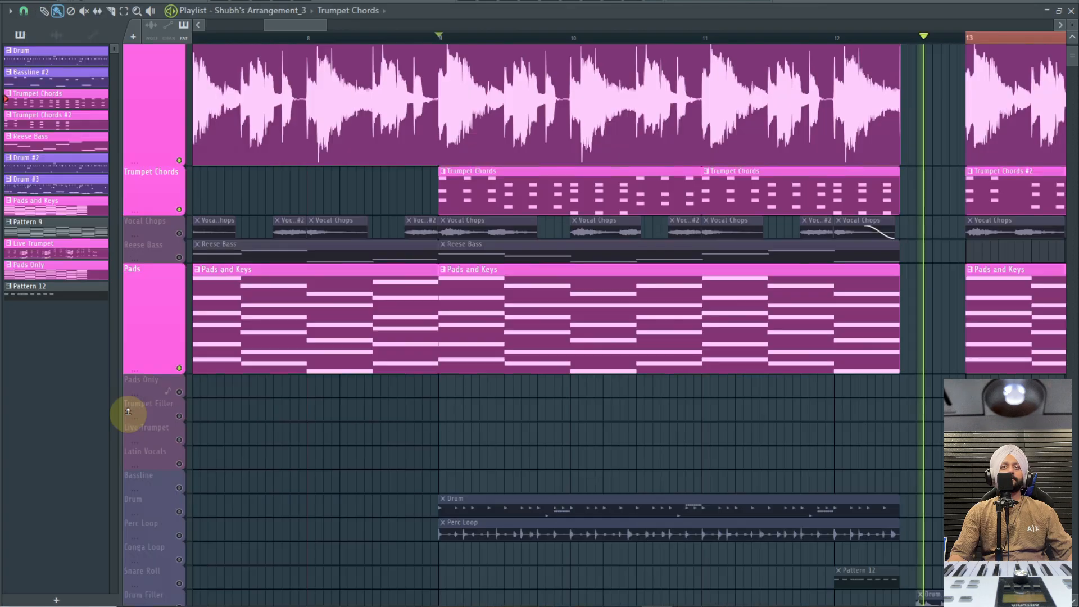
key(space)
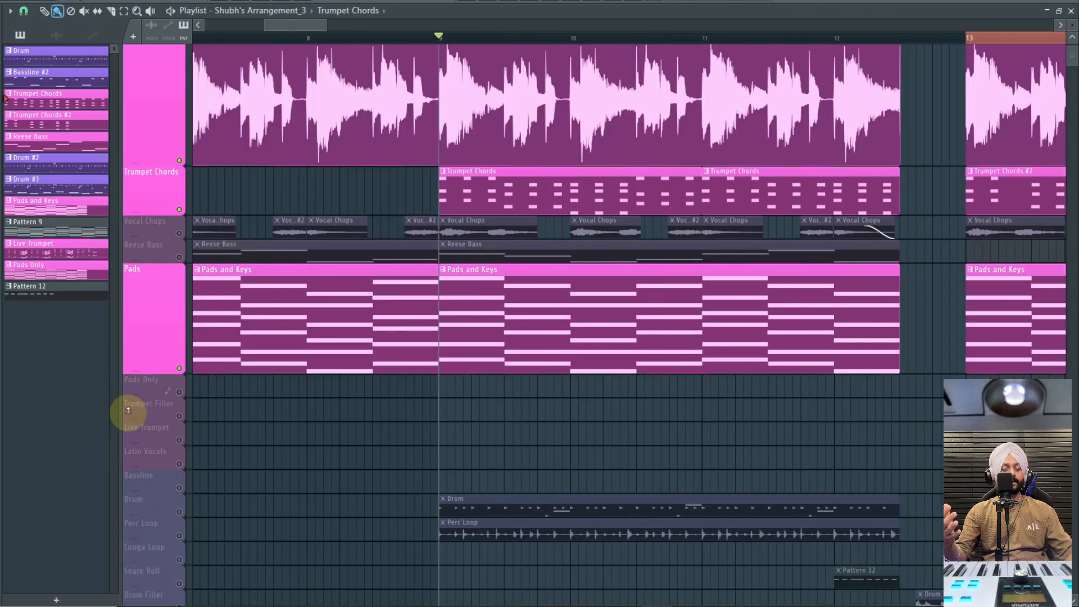
Step: Open the first Trumpet Chords pattern clip at bar 9 to inspect its instrument channel
double_click(481, 188)
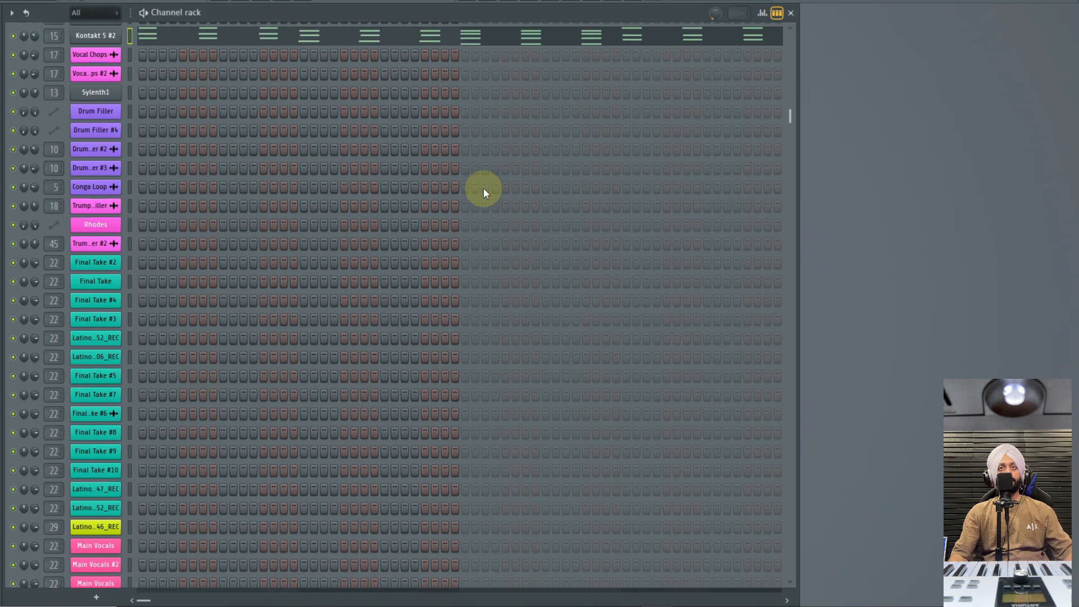
scroll(291, 206, up, 3)
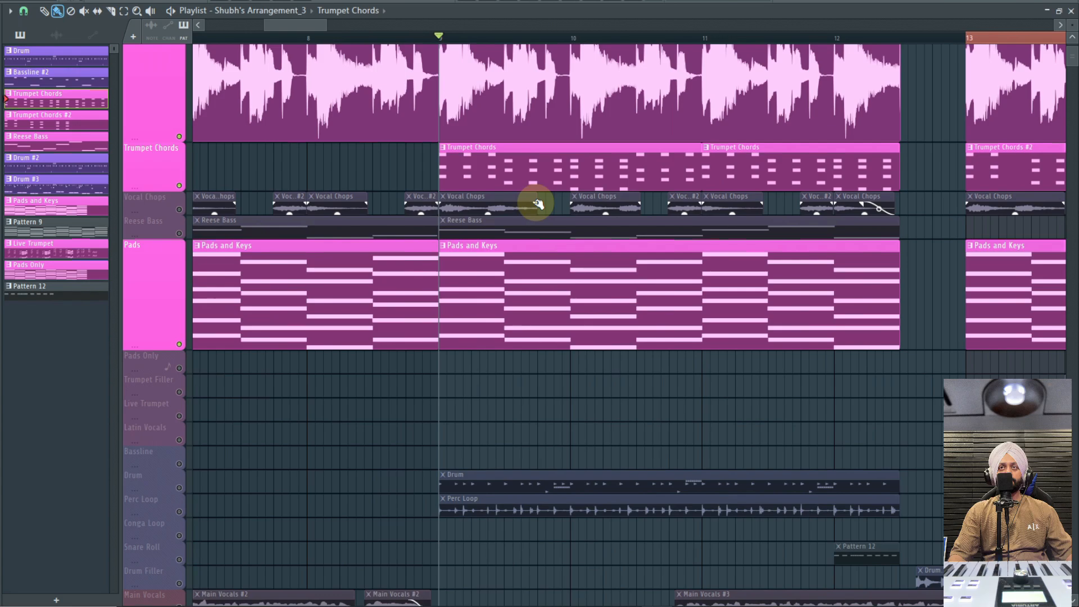
Step: Place the playhead at bar 13 and unmute the Live Trumpet track
ctrl+scroll(538, 203, down, 3)
scroll(539, 204, down, 10)
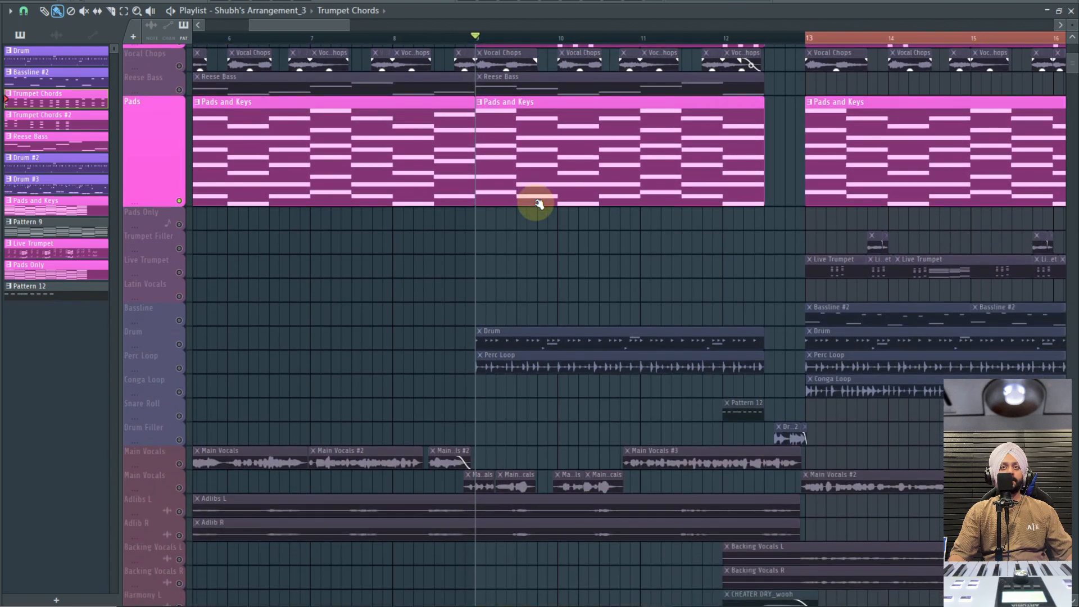
scroll(536, 204, down, 7)
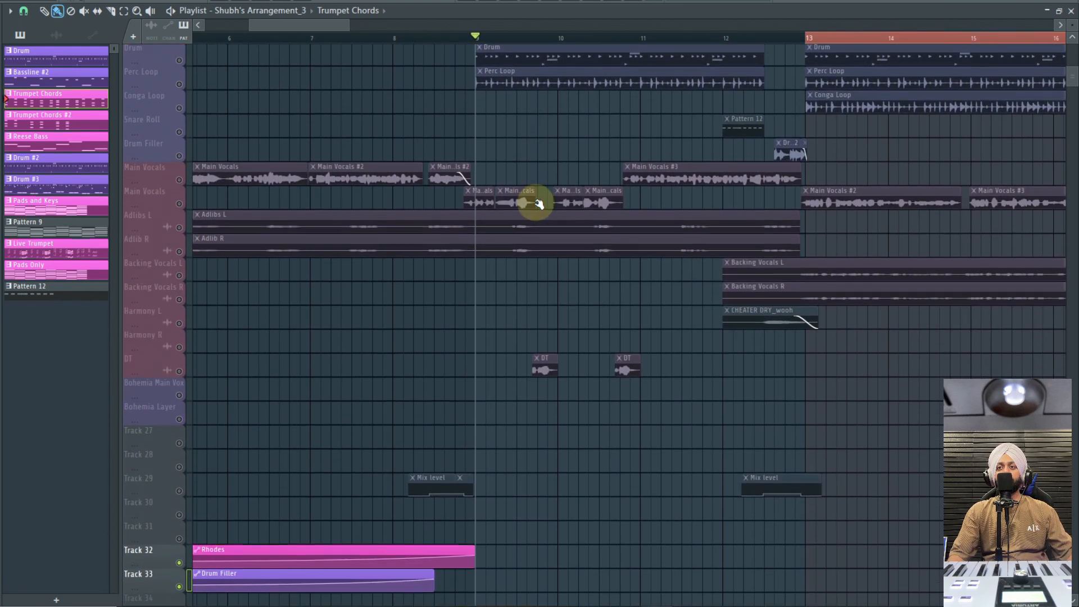
ctrl+scroll(666, 236, down, 3)
ctrl+scroll(666, 237, up, 4)
scroll(656, 265, up, 10)
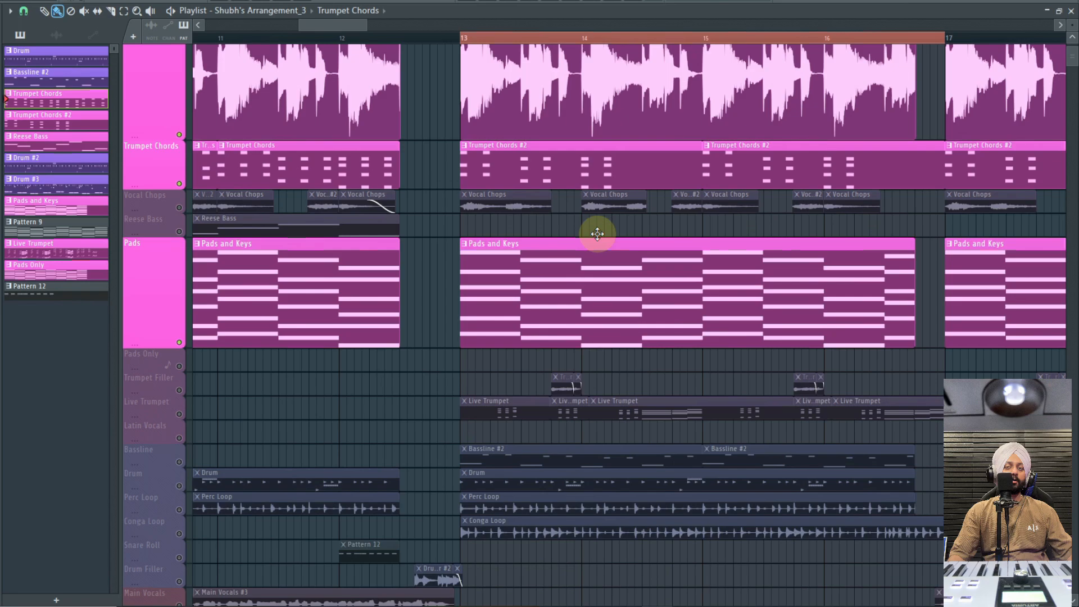
click(465, 37)
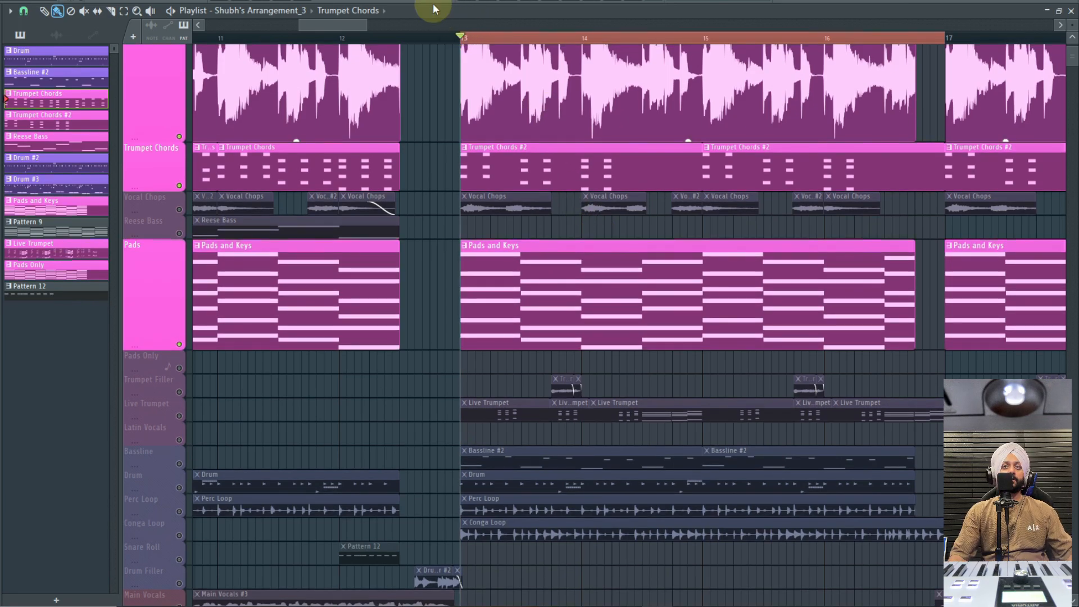
click(162, 416)
Step: Enlarge the playlist tracks, play the Live Trumpet part from bar 13 and open its pattern
ctrl+scroll(588, 362, up, 1)
alt+scroll(589, 363, up, 3)
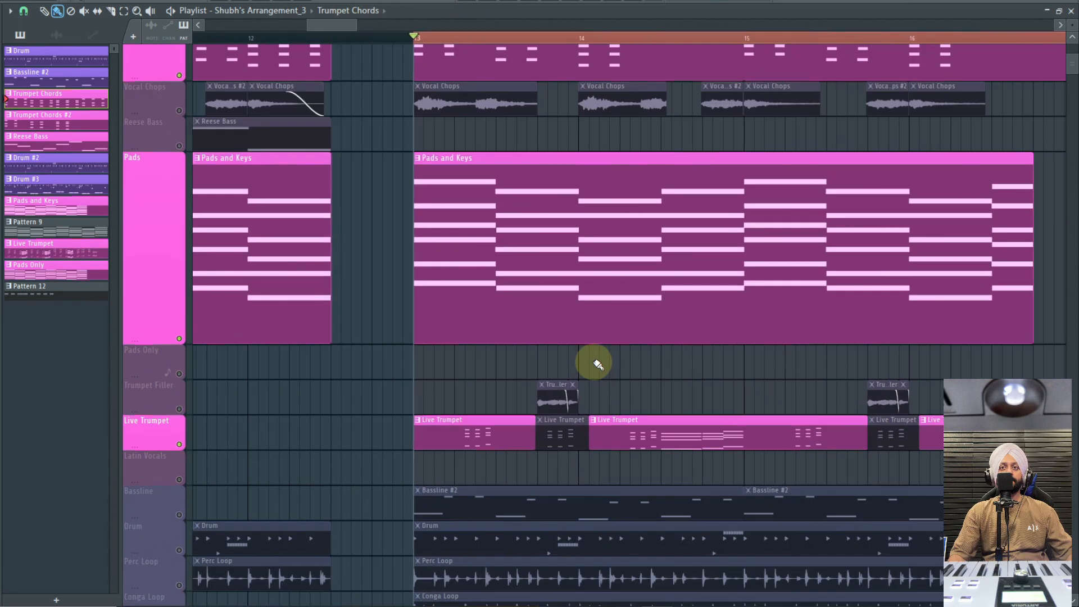
scroll(488, 396, down, 5)
scroll(482, 257, up, 1)
scroll(484, 260, up, 1)
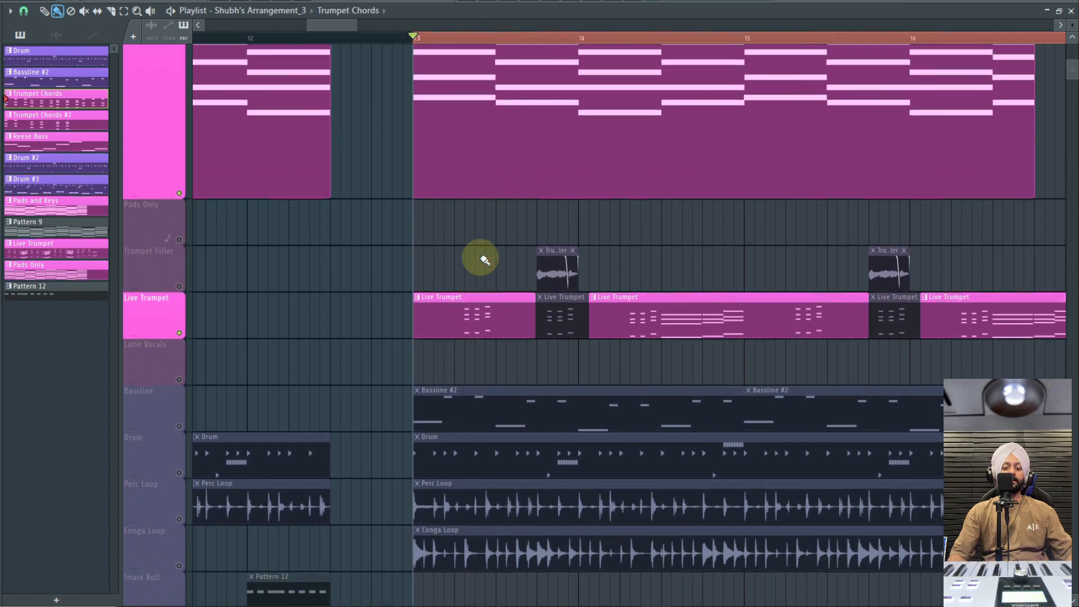
key(space)
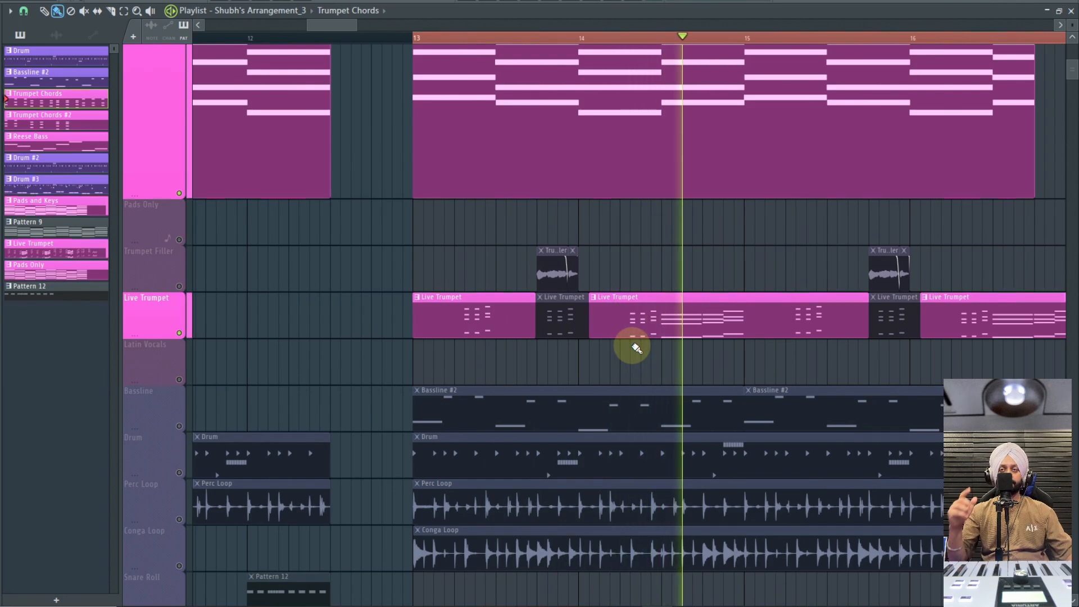
double_click(694, 331)
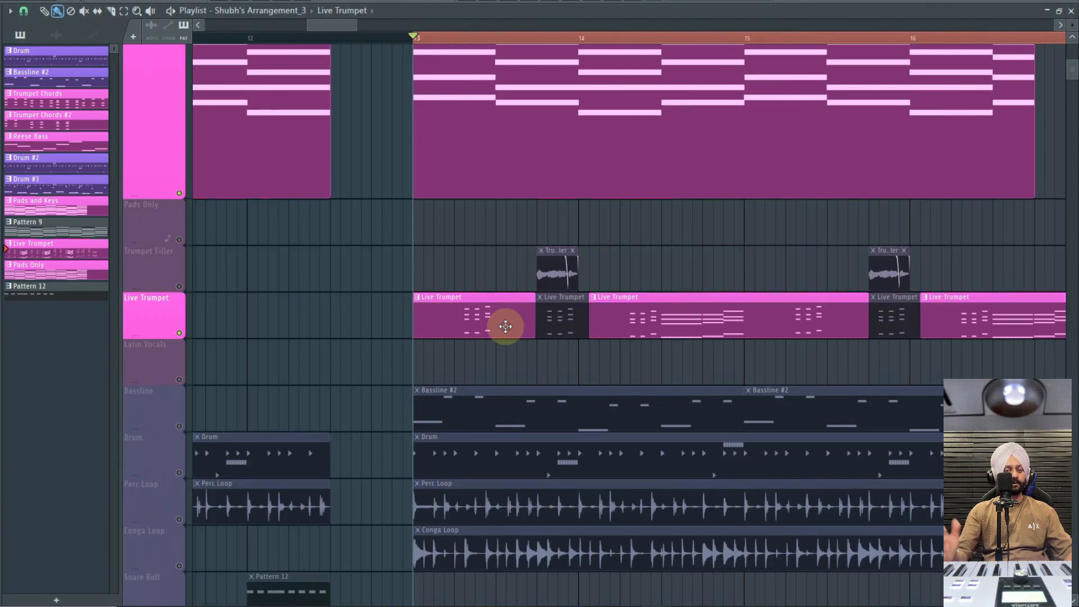
Step: Unmute the Trumpet Filler track above the Live Trumpet track
scroll(471, 264, down, 2)
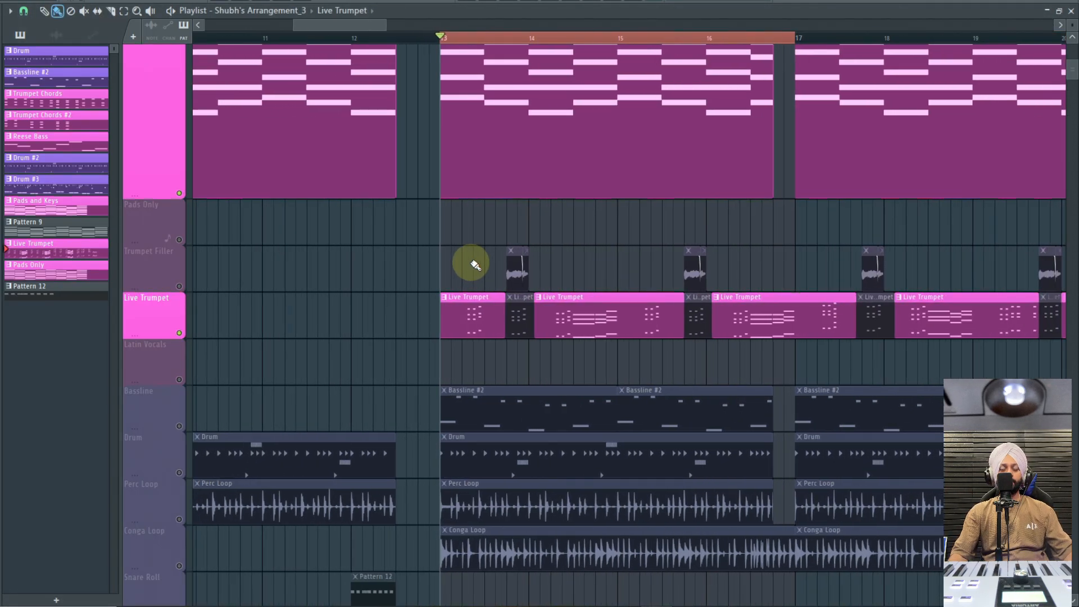
scroll(471, 264, up, 5)
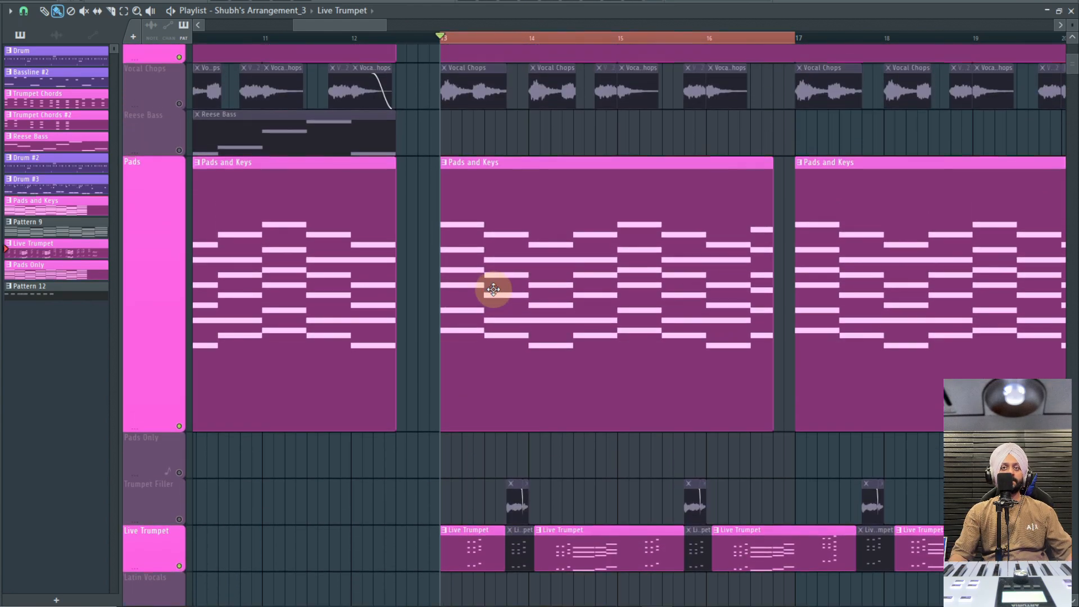
scroll(496, 279, down, 7)
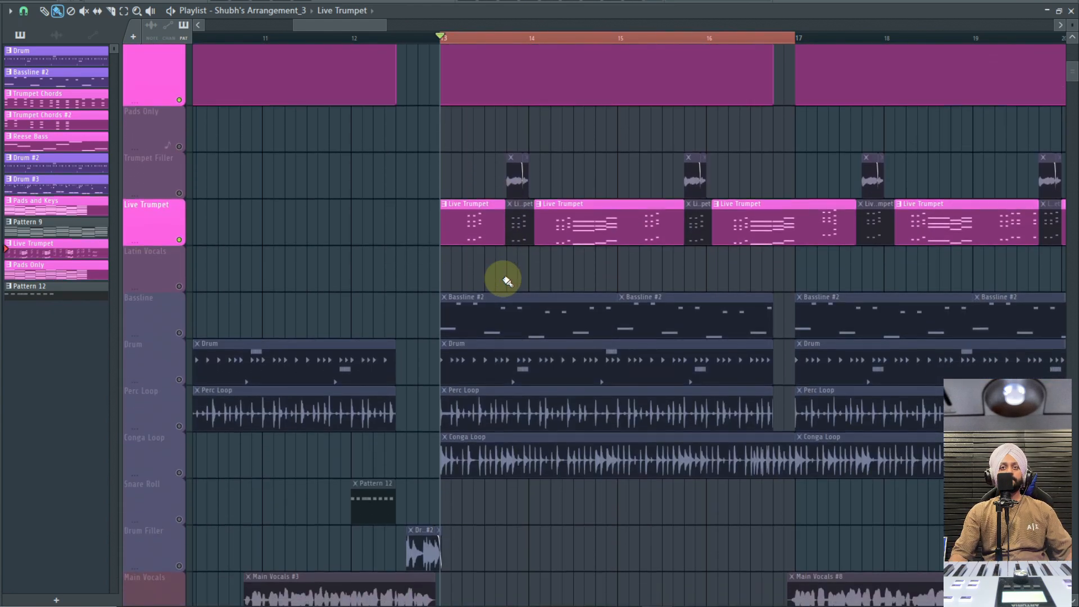
scroll(508, 281, up, 4)
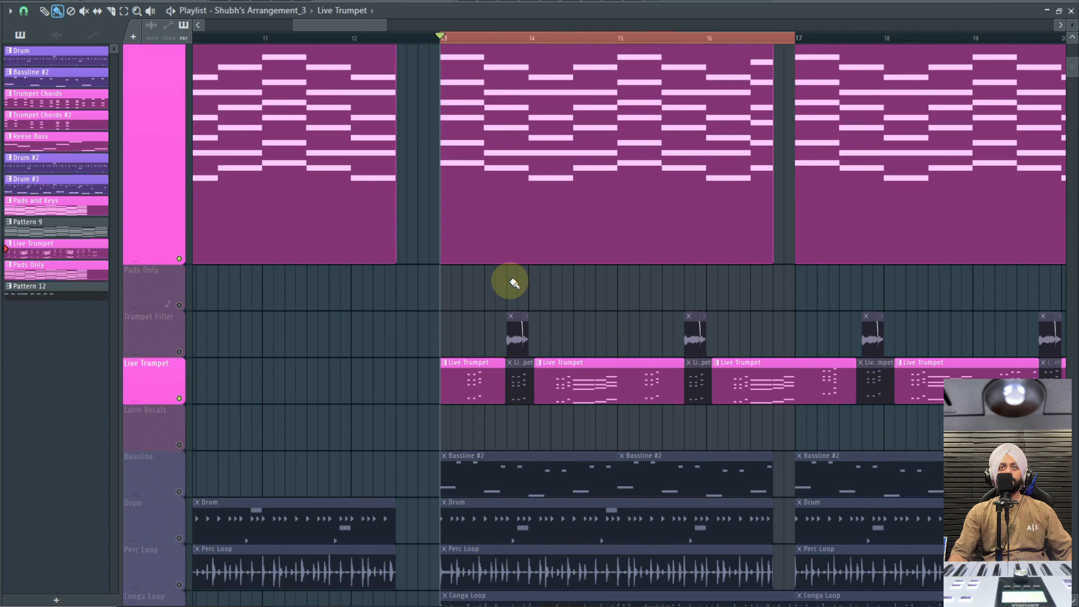
scroll(509, 277, up, 4)
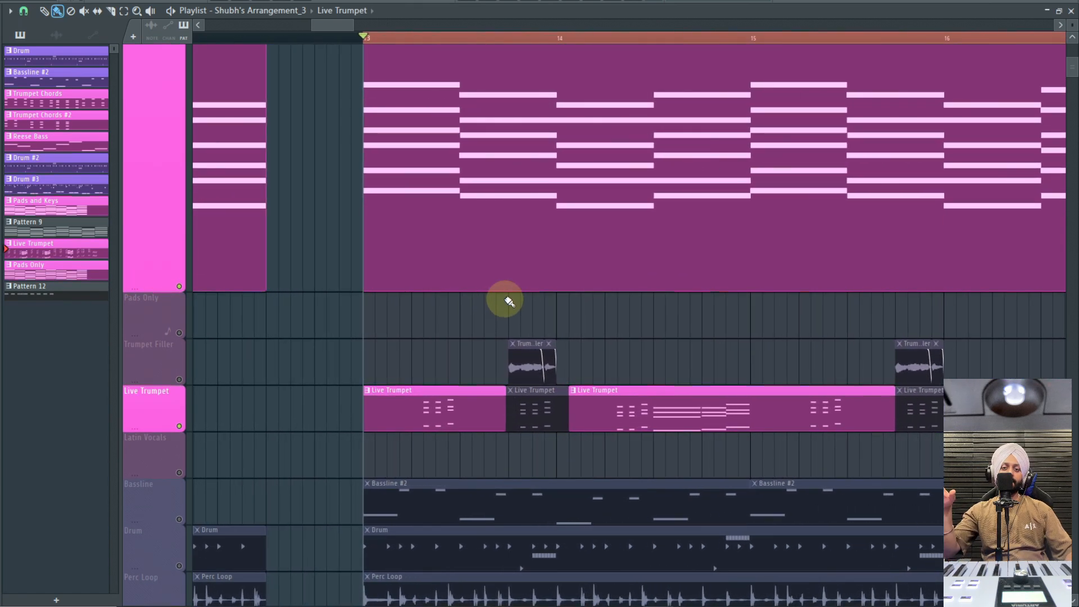
scroll(475, 292, down, 4)
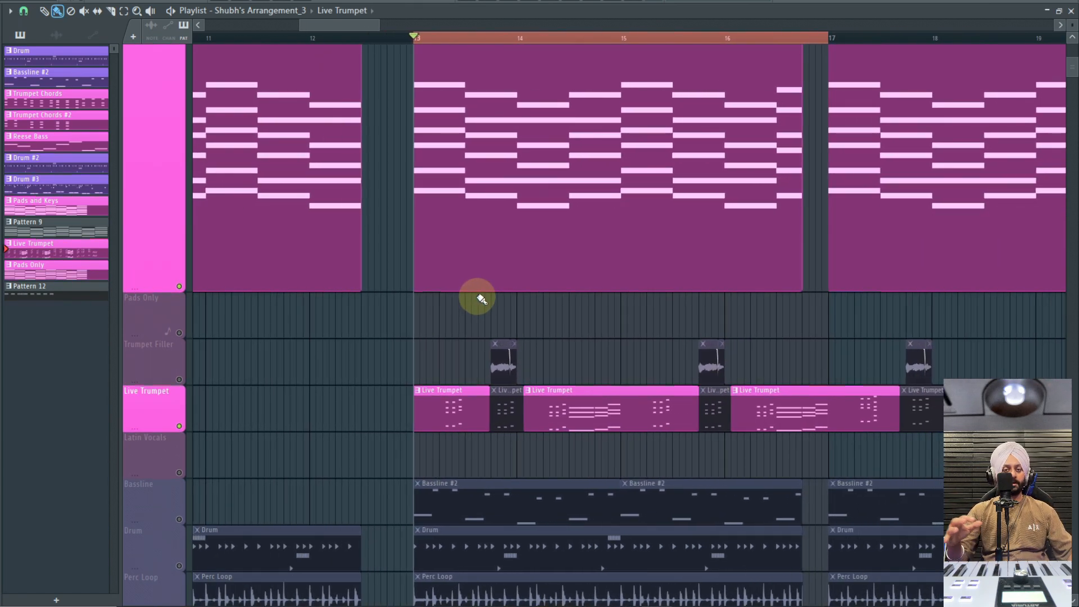
click(179, 379)
Step: Open the audio clip settings of the first Trumpet Filler clip before bar 14
scroll(510, 372, up, 4)
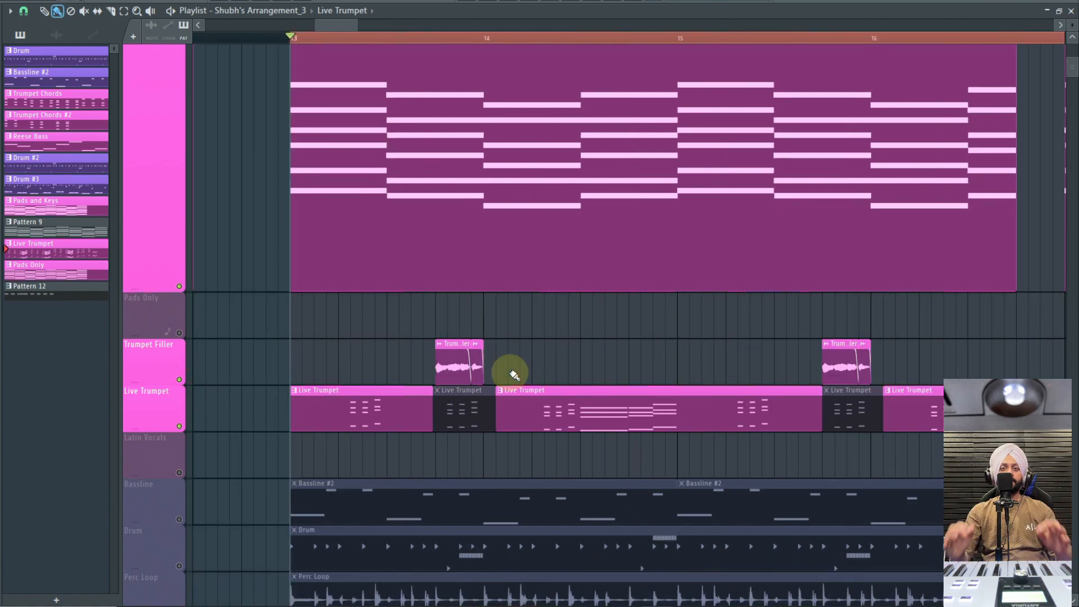
click(456, 368)
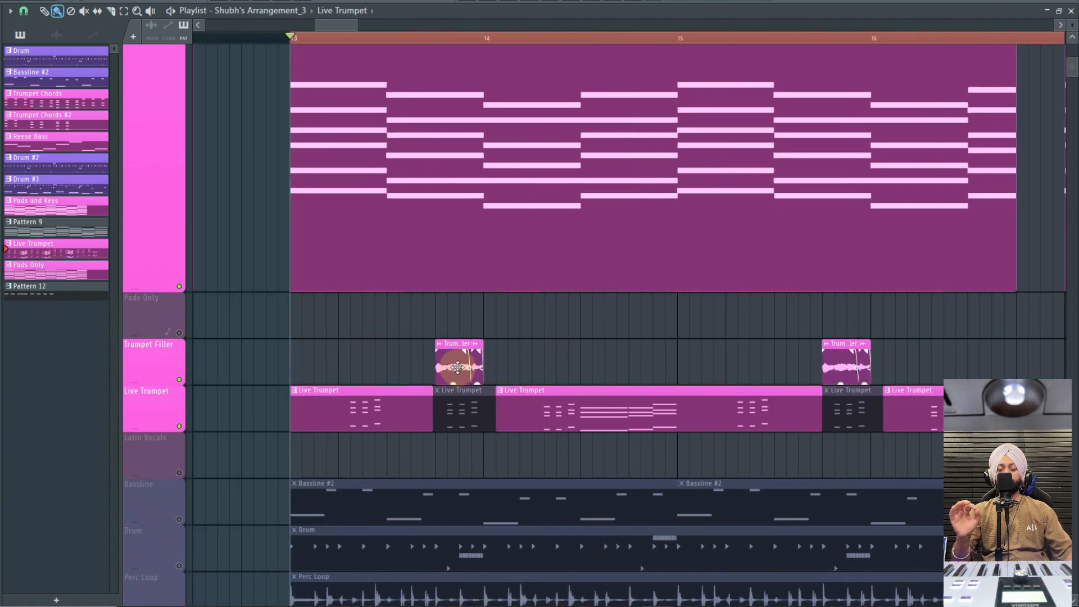
double_click(457, 366)
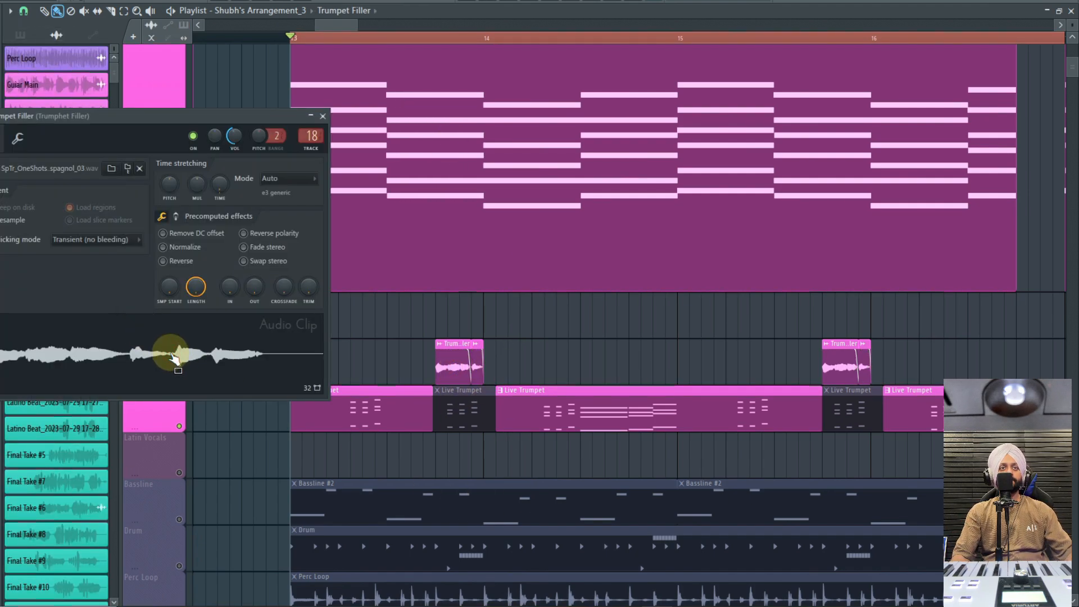
Step: Close the Trumpet Filler clip settings, then solo the Trumpet Chords track and play it from bar 13
key(Escape)
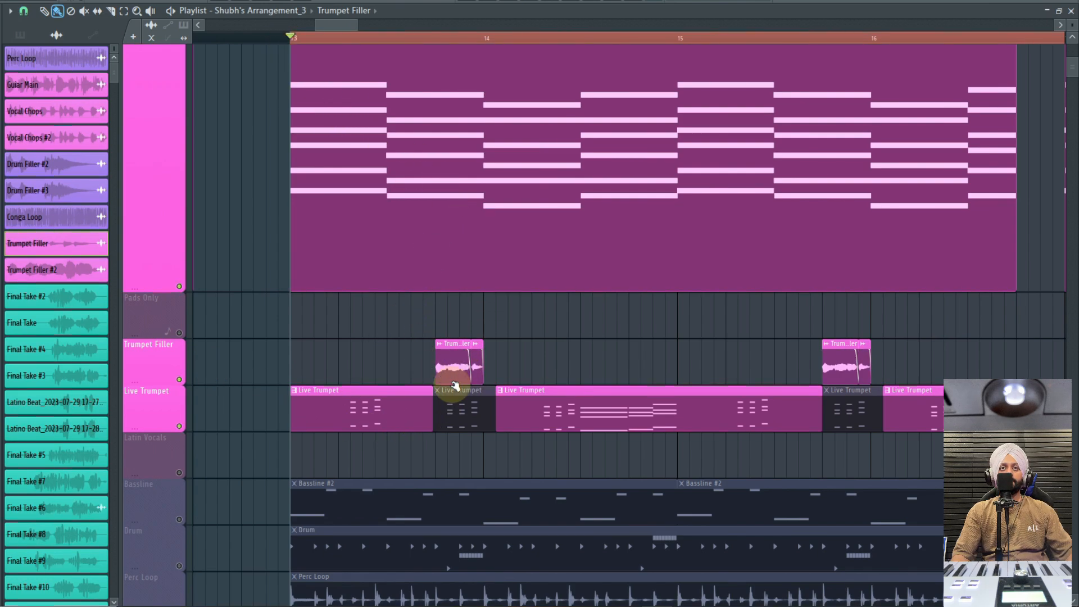
scroll(349, 302, up, 6)
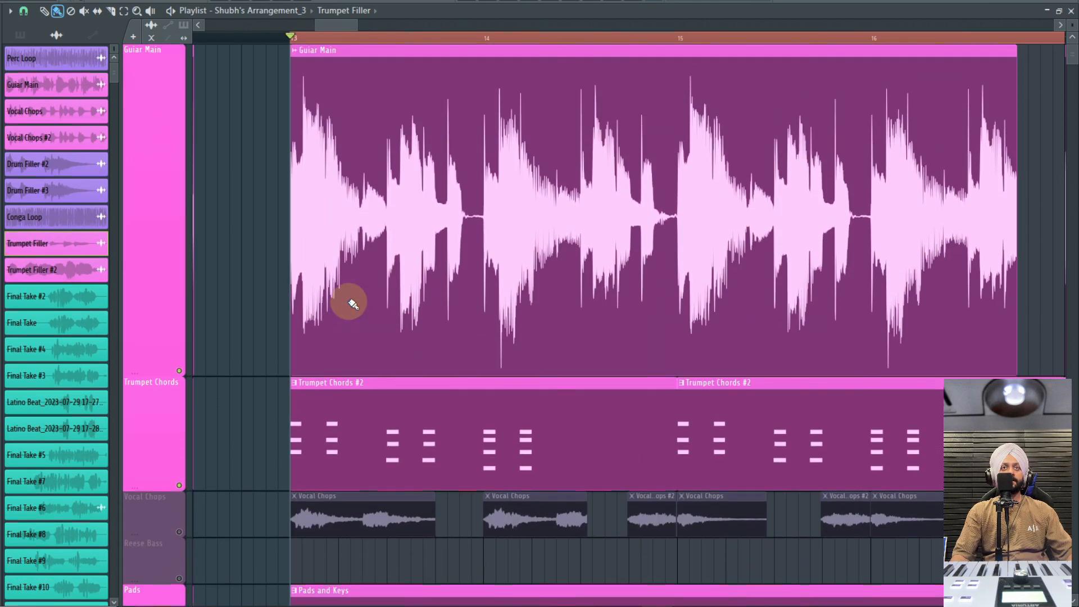
scroll(349, 302, down, 4)
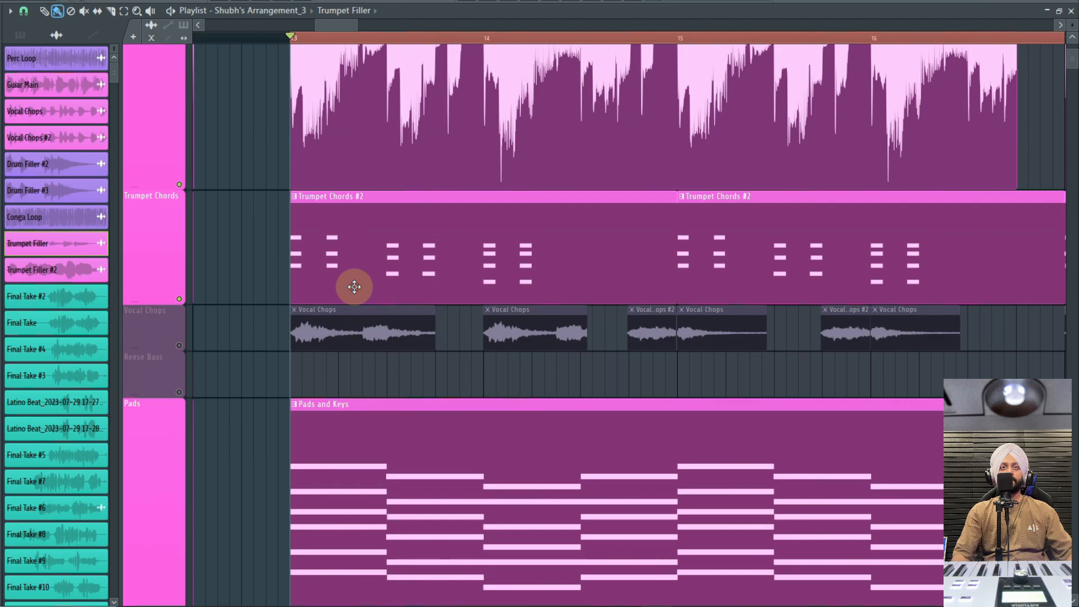
scroll(351, 284, down, 2)
right_click(178, 298)
key(space)
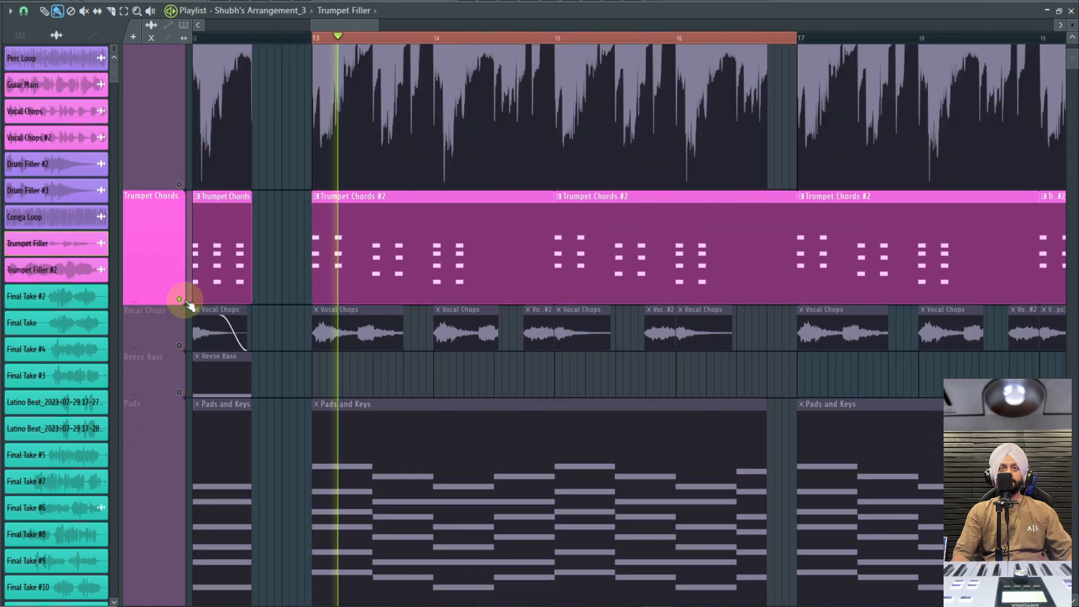
key(space)
right_click(178, 298)
right_click(179, 299)
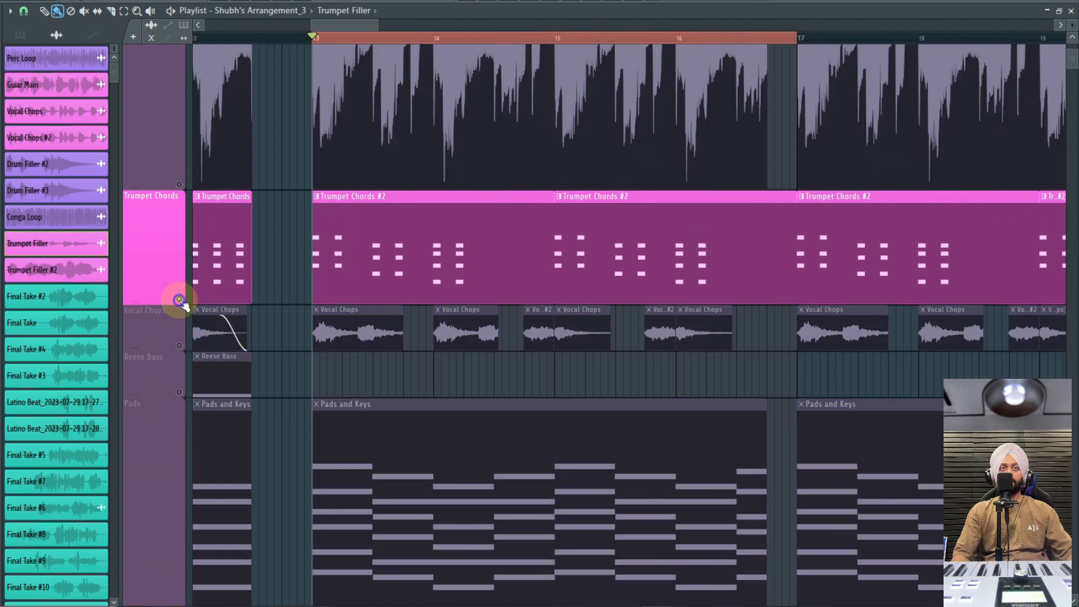
Step: Unmute the Guiar Main, Pads, Live Trumpet and Trumpet Filler tracks alongside Trumpet Chords
click(179, 184)
scroll(191, 540, down, 3)
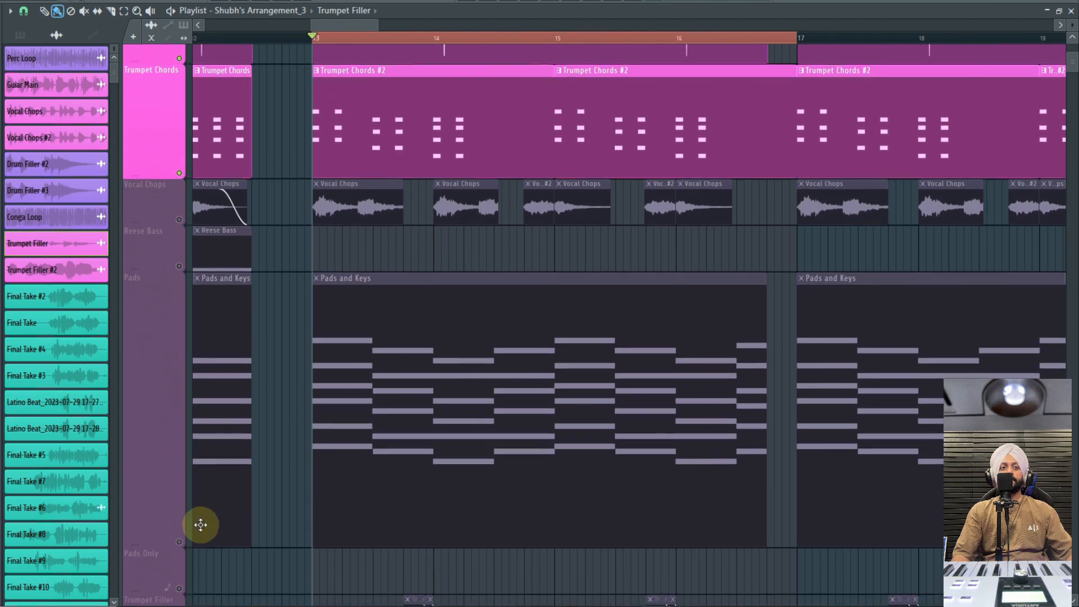
click(178, 527)
scroll(224, 523, down, 5)
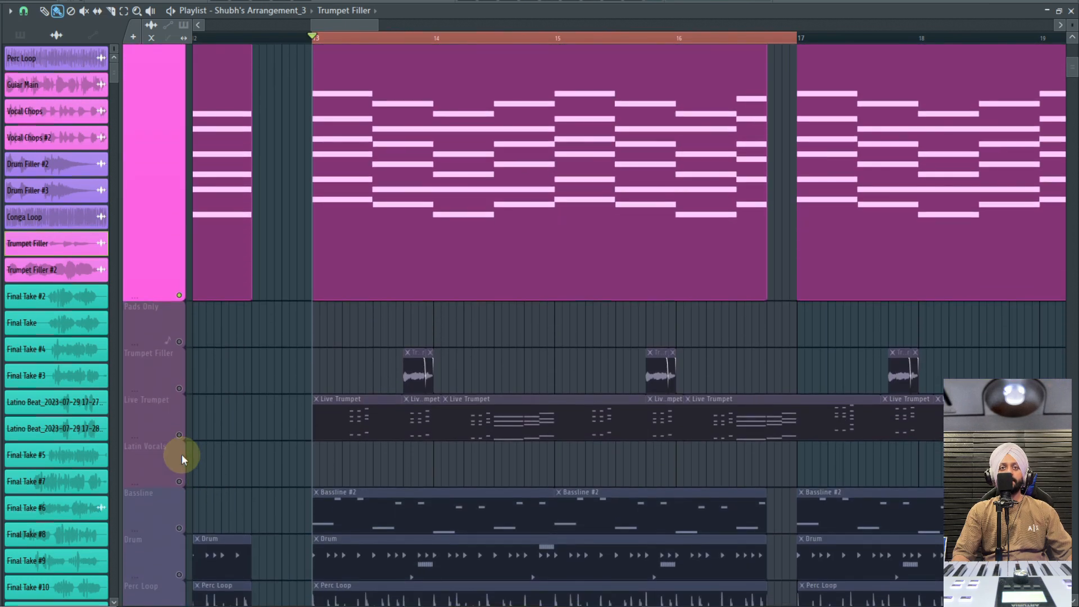
click(180, 432)
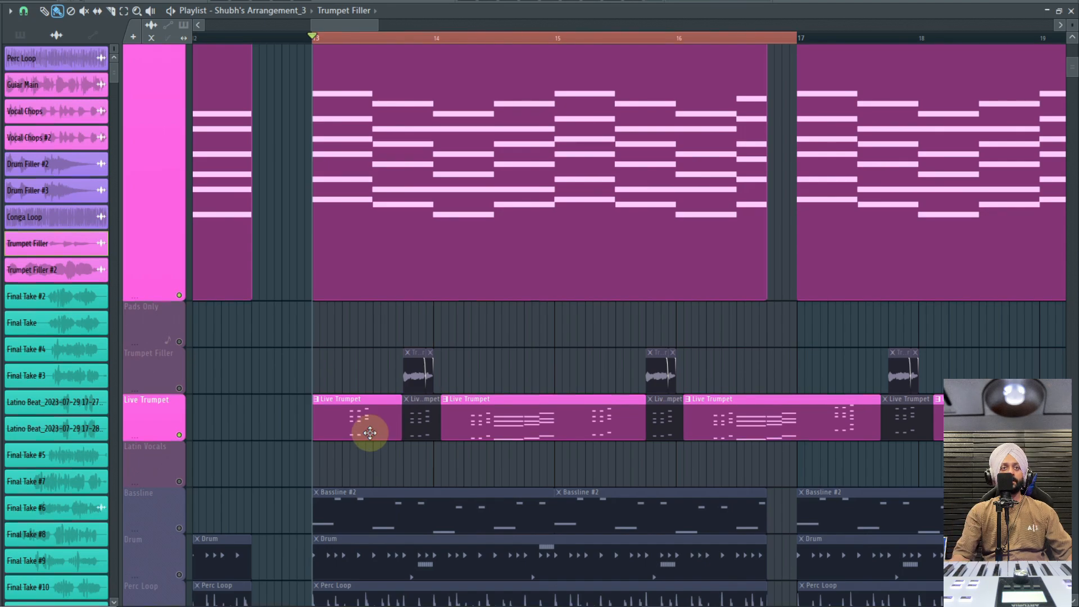
click(179, 388)
Step: Unmute the automation clips on Track 32 and Track 33 in the lower part of the playlist
scroll(376, 330, down, 8)
scroll(245, 404, down, 15)
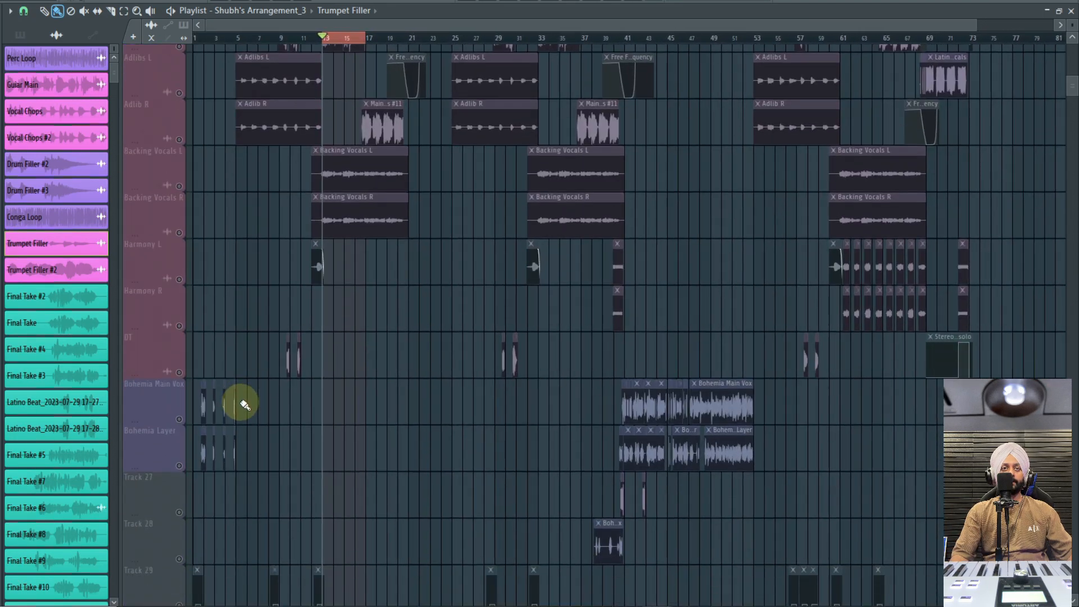
scroll(244, 403, down, 15)
click(180, 295)
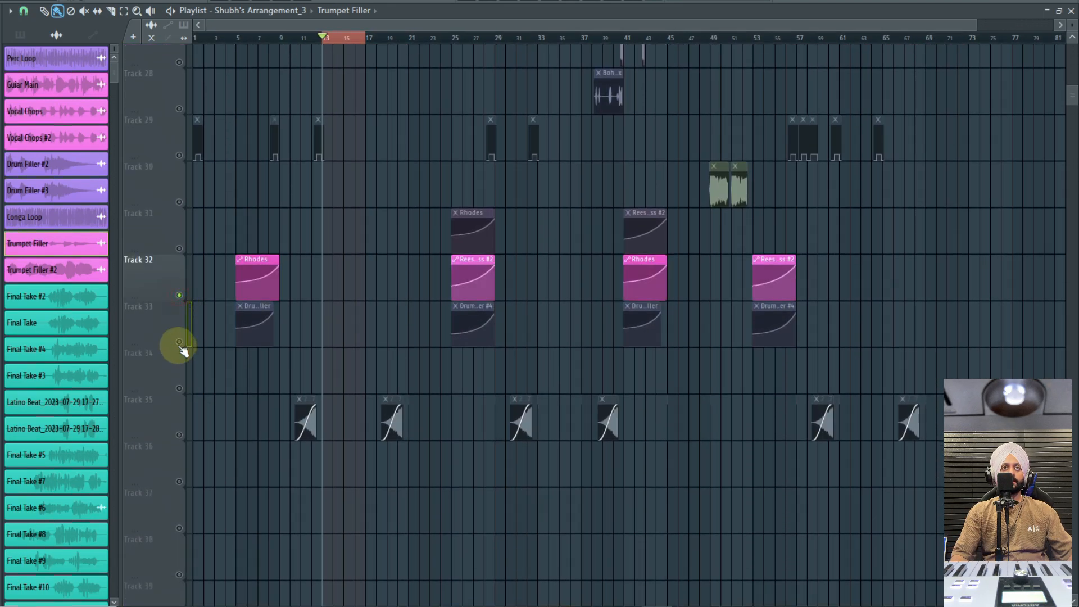
click(179, 343)
Step: Play the unmuted guitar, trumpet and pads tracks together from bar 13
scroll(332, 393, up, 6)
scroll(383, 352, up, 20)
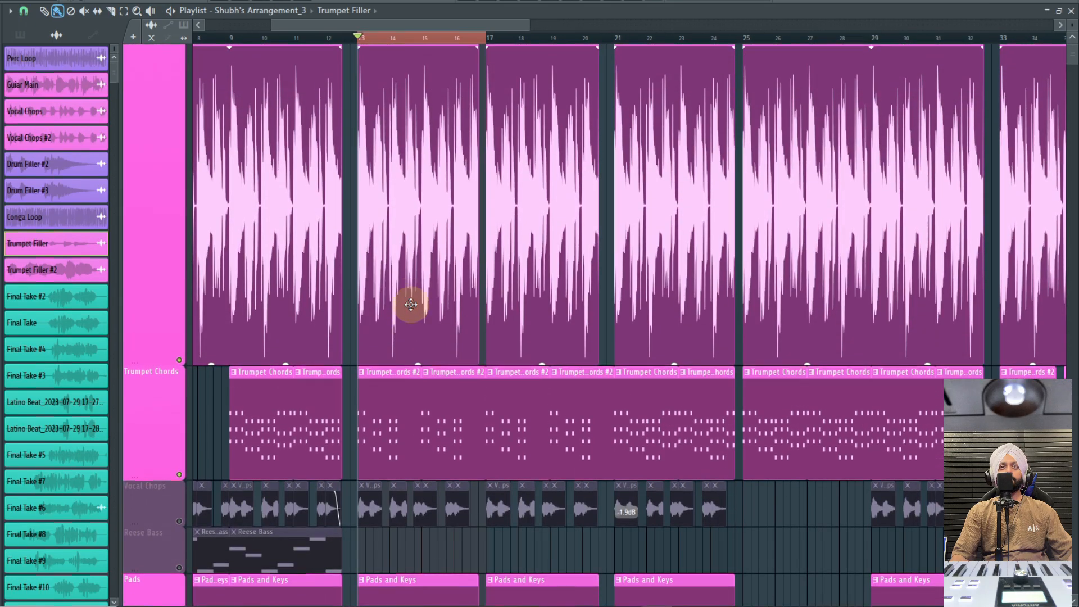
scroll(411, 304, down, 5)
key(space)
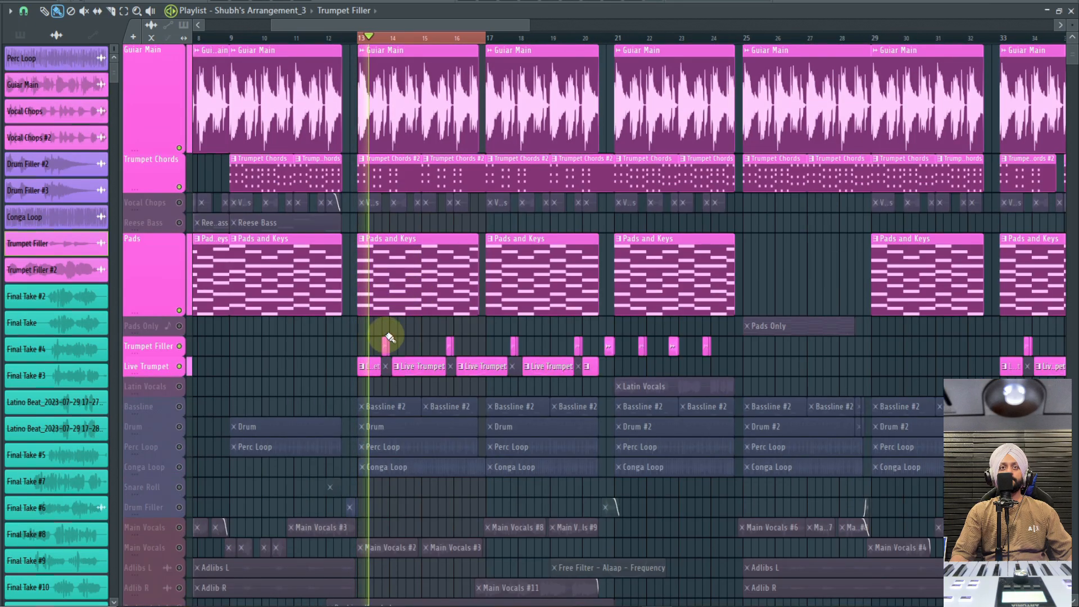
scroll(382, 338, up, 4)
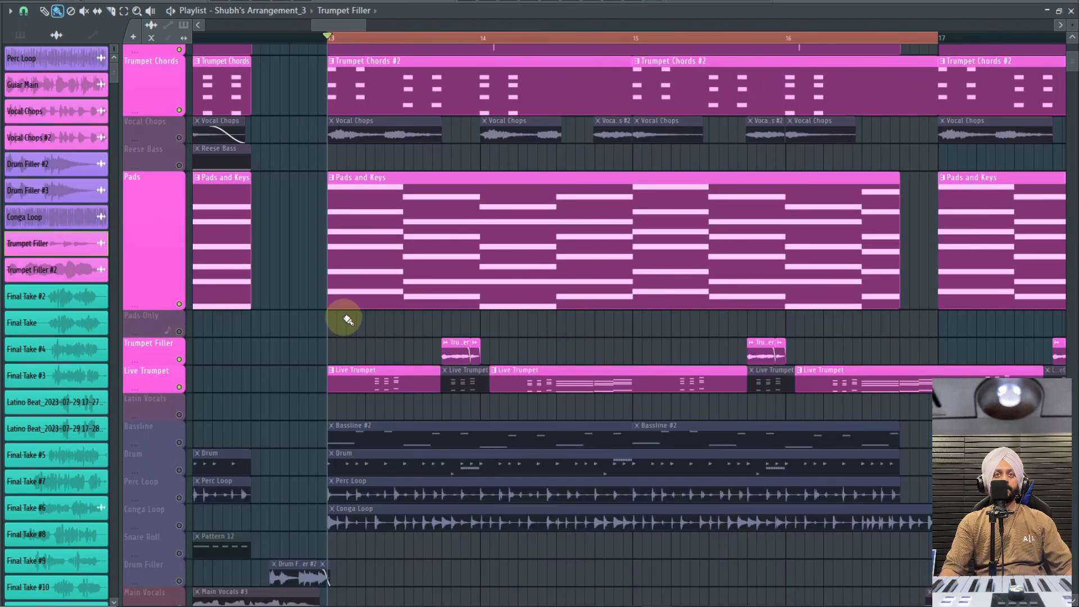
Step: Unmute the Drum track and inspect its Valid Hihat notes in the piano roll during playback from bar 13
scroll(347, 320, down, 2)
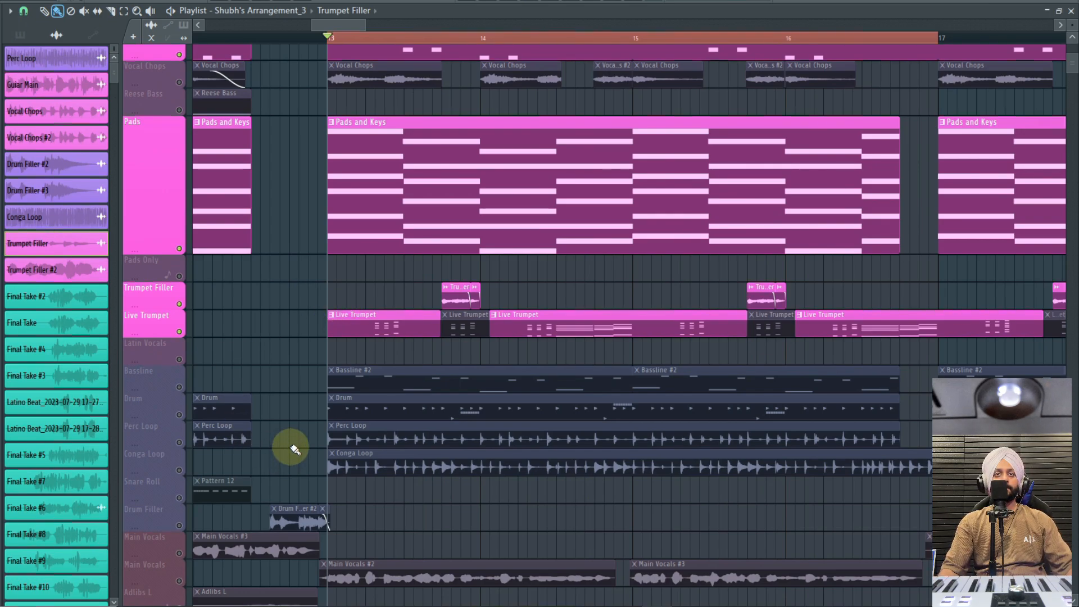
click(181, 414)
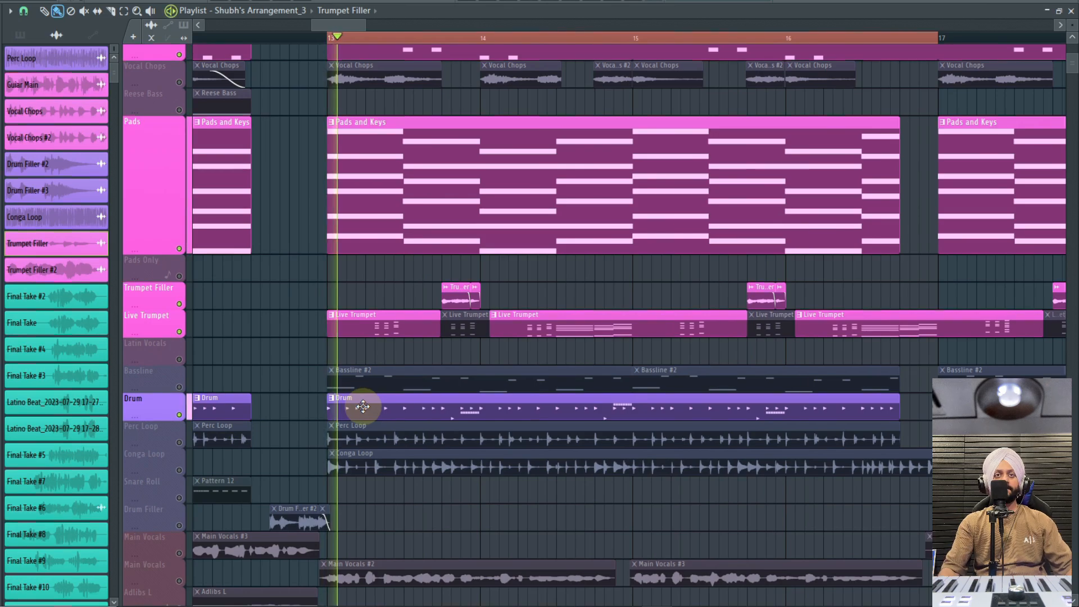
double_click(449, 415)
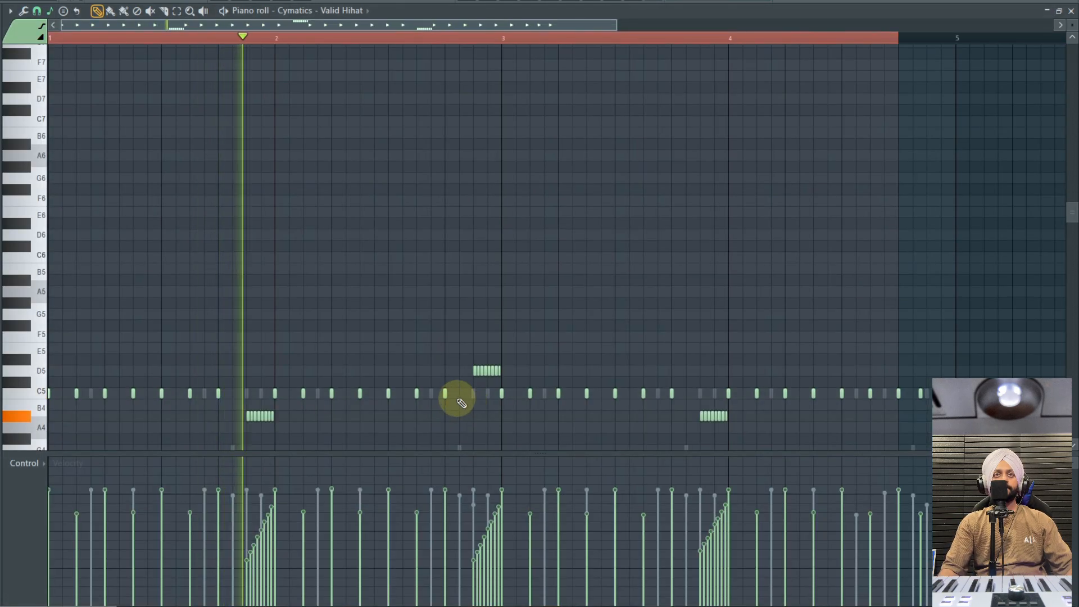
scroll(472, 326, down, 5)
scroll(449, 315, down, 1)
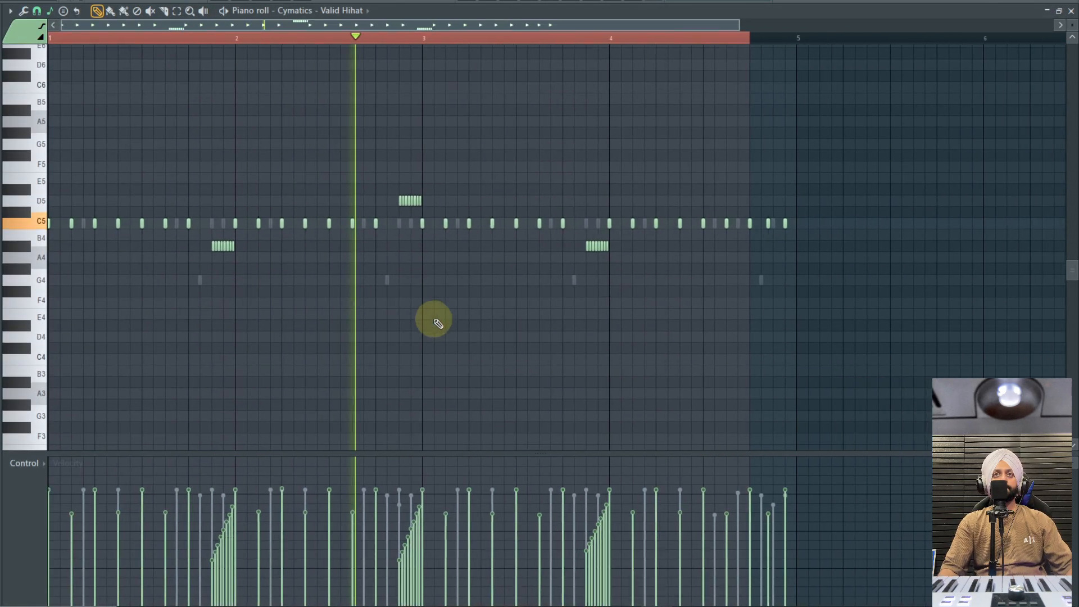
key(Escape)
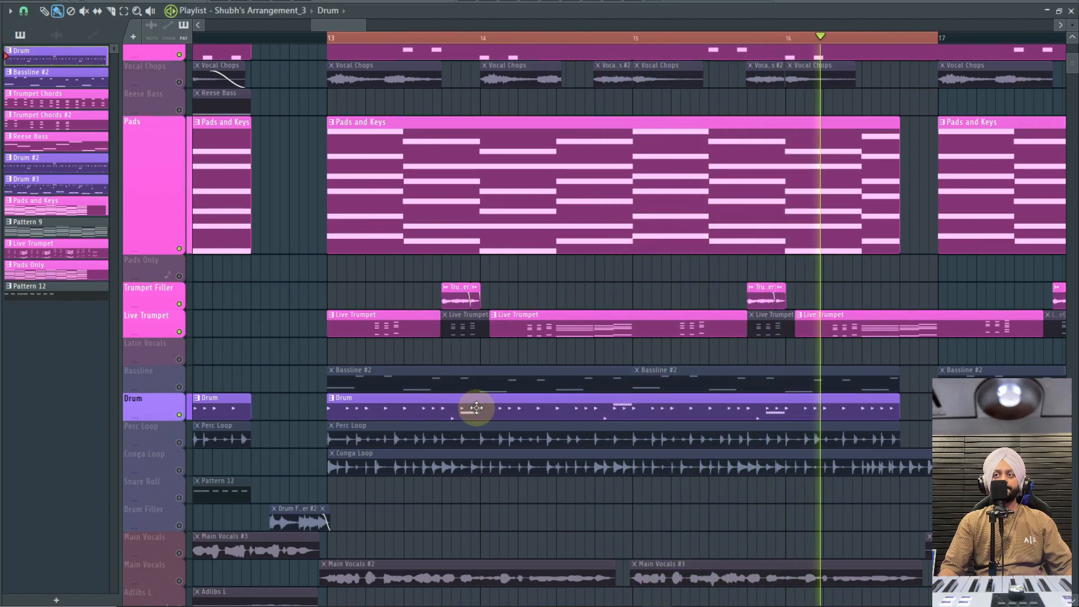
key(space)
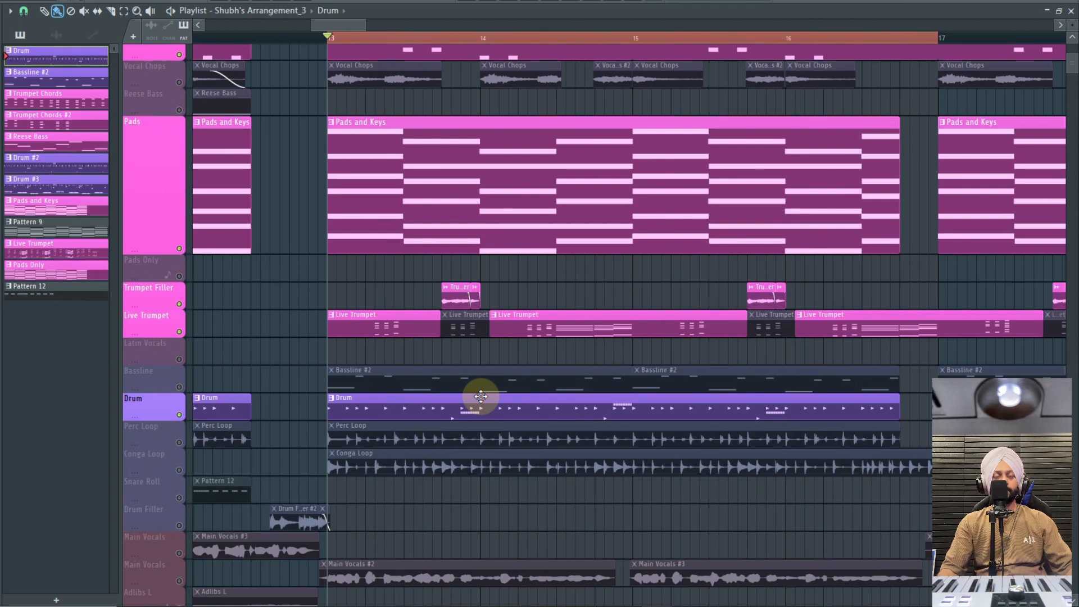
Step: Unmute the Perc Loop track and play it with the other unmuted tracks from bar 13
click(180, 443)
key(space)
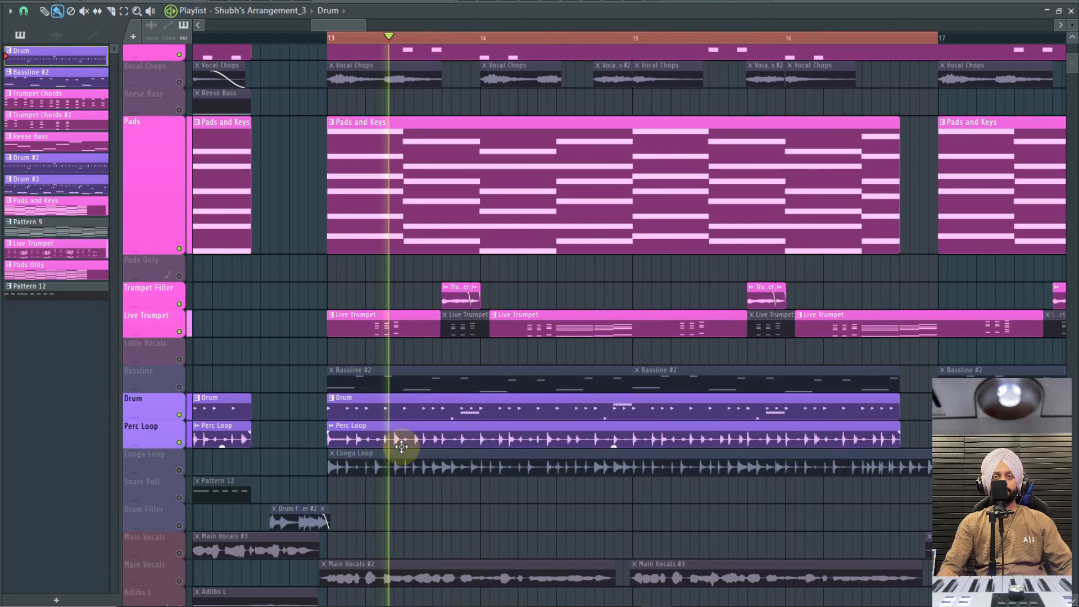
key(space)
Step: Inspect the Perc Loop clip's audio settings and waveform, with the settings window moved fully into view, and close them
double_click(488, 439)
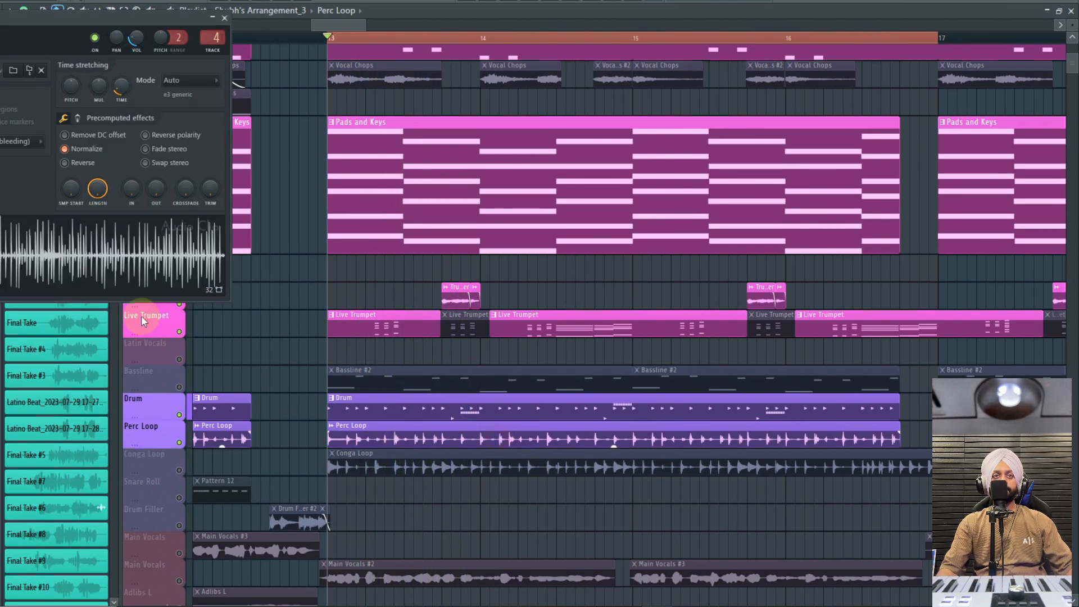
drag(38, 26, 599, 111)
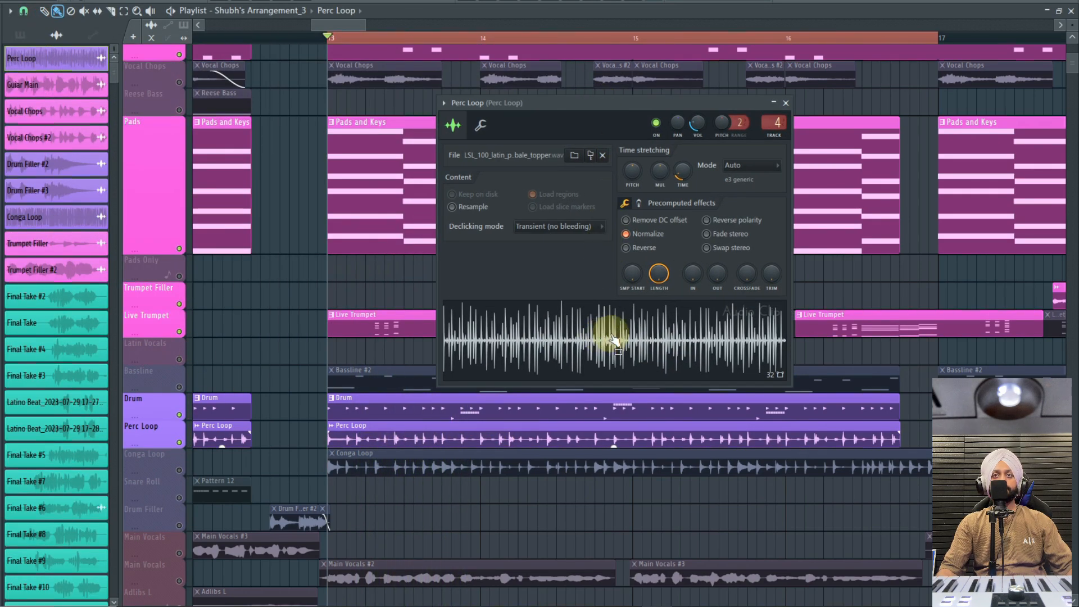
click(786, 103)
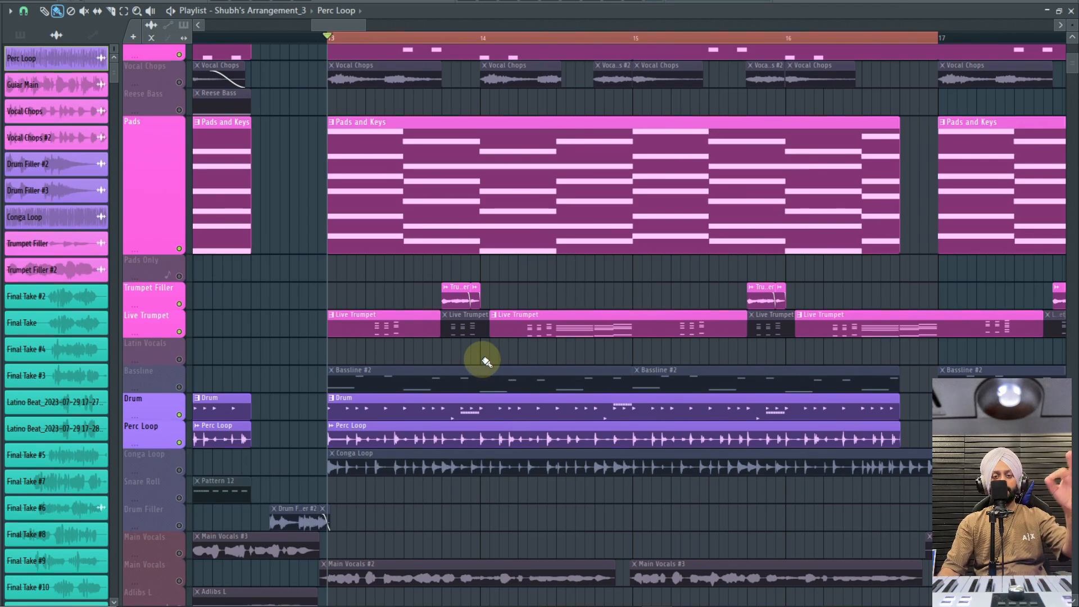
Step: Isolate the Perc Loop and Conga Loop tracks by muting all others, and play the two from bar 13
click(180, 469)
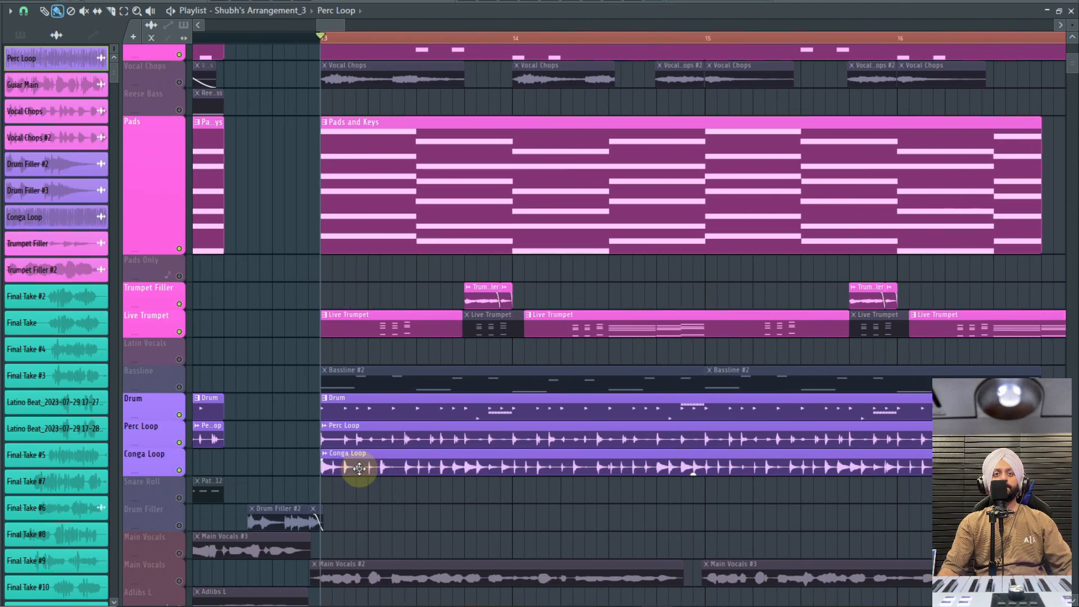
scroll(360, 465, up, 4)
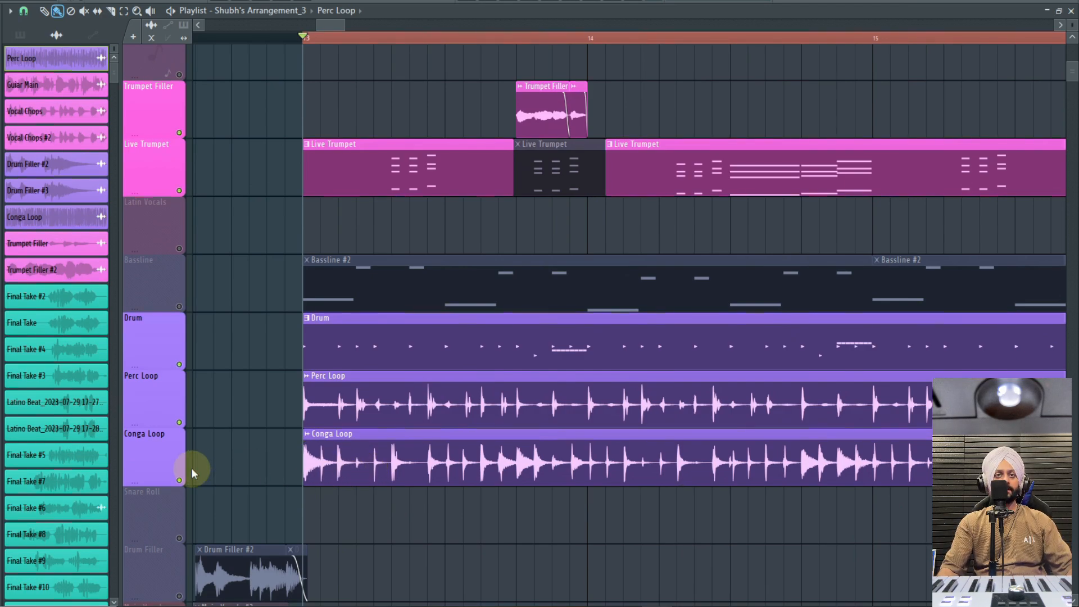
right_click(180, 423)
click(180, 480)
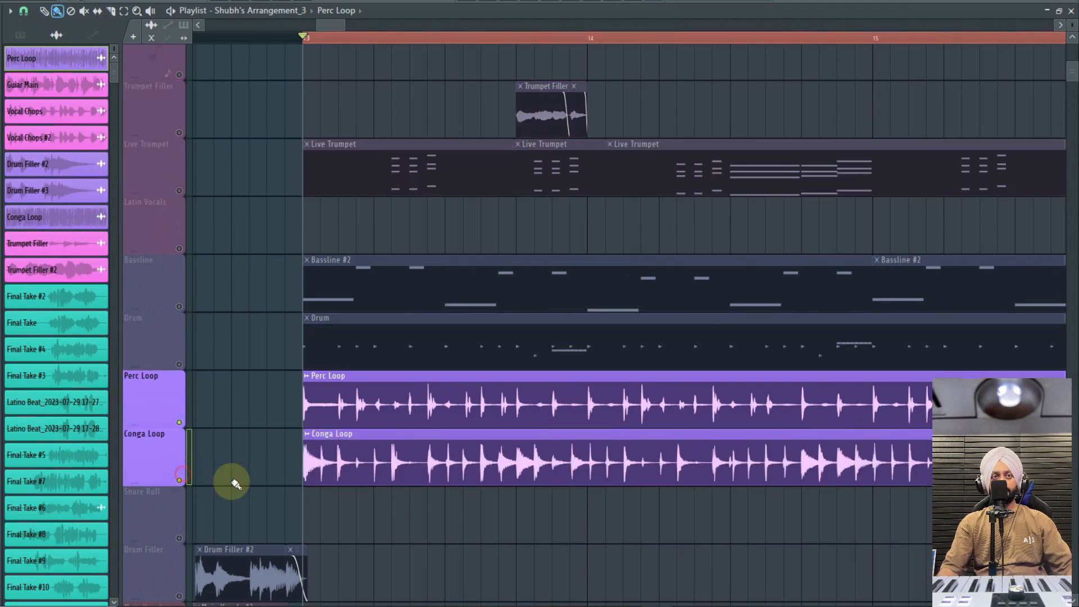
key(space)
scroll(436, 479, down, 2)
scroll(436, 478, down, 1)
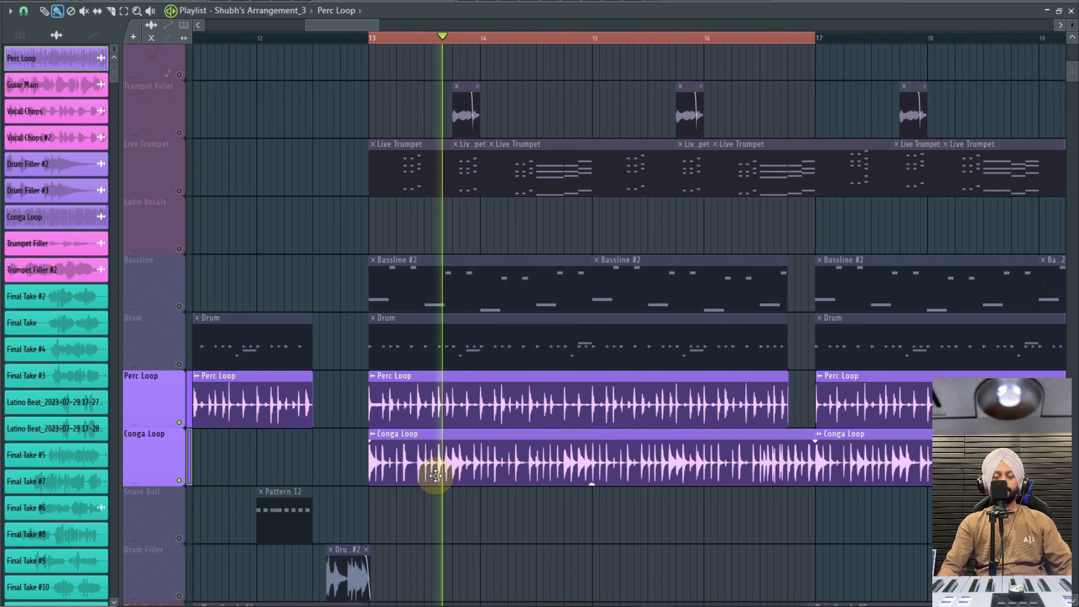
Step: Unmute the Drum, Guiar Main and Trumpet Chords tracks in addition to the two percussion loops
click(180, 364)
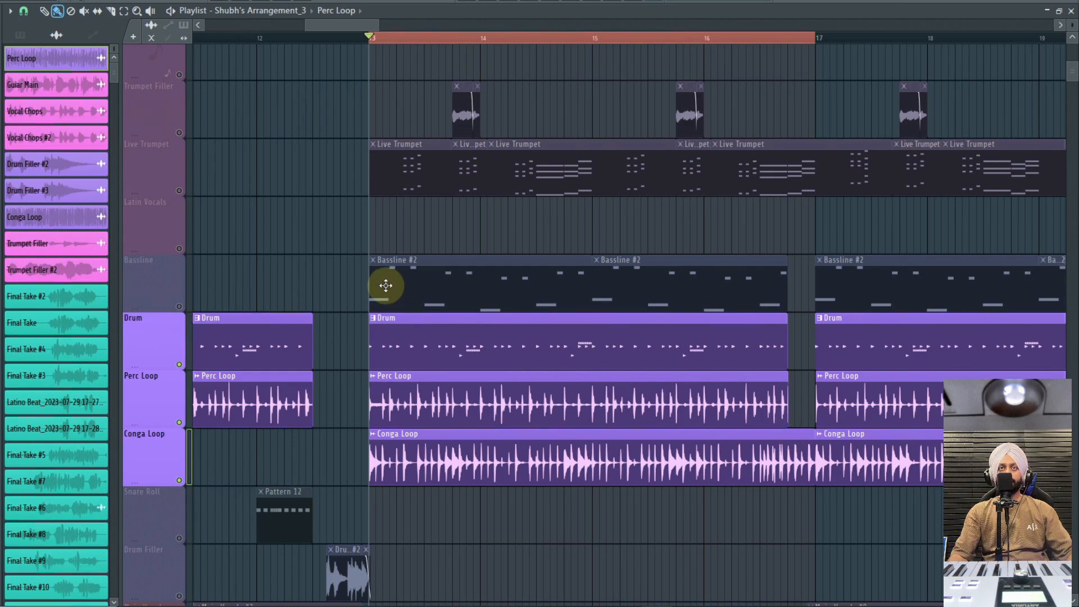
scroll(385, 286, up, 6)
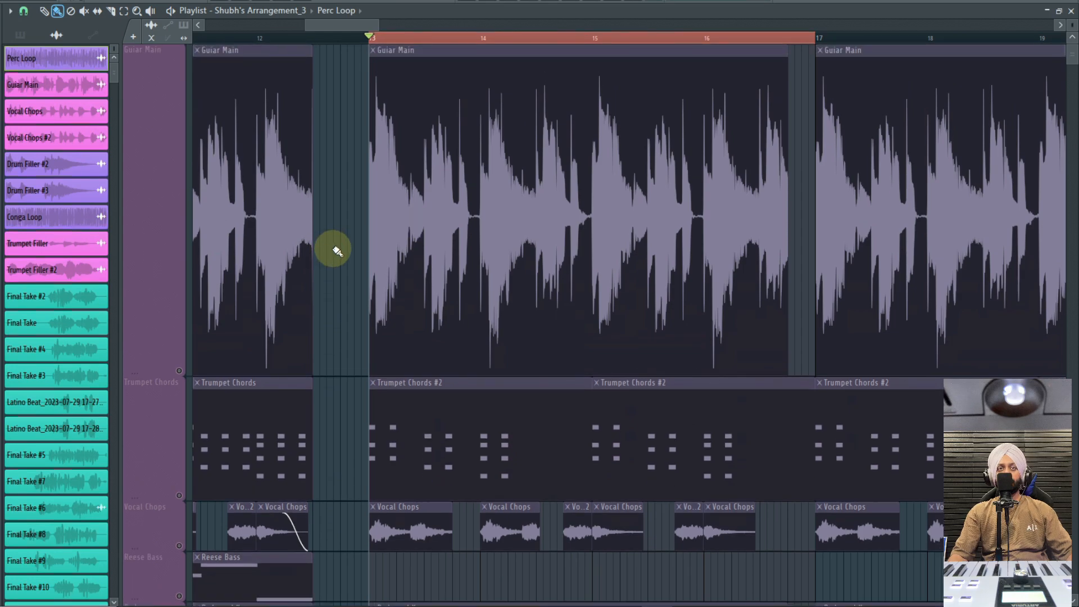
scroll(333, 249, down, 2)
click(180, 296)
click(179, 378)
Step: Unmute the Reese Bass, Pads, Live Trumpet and Trumpet Filler tracks
scroll(440, 358, down, 2)
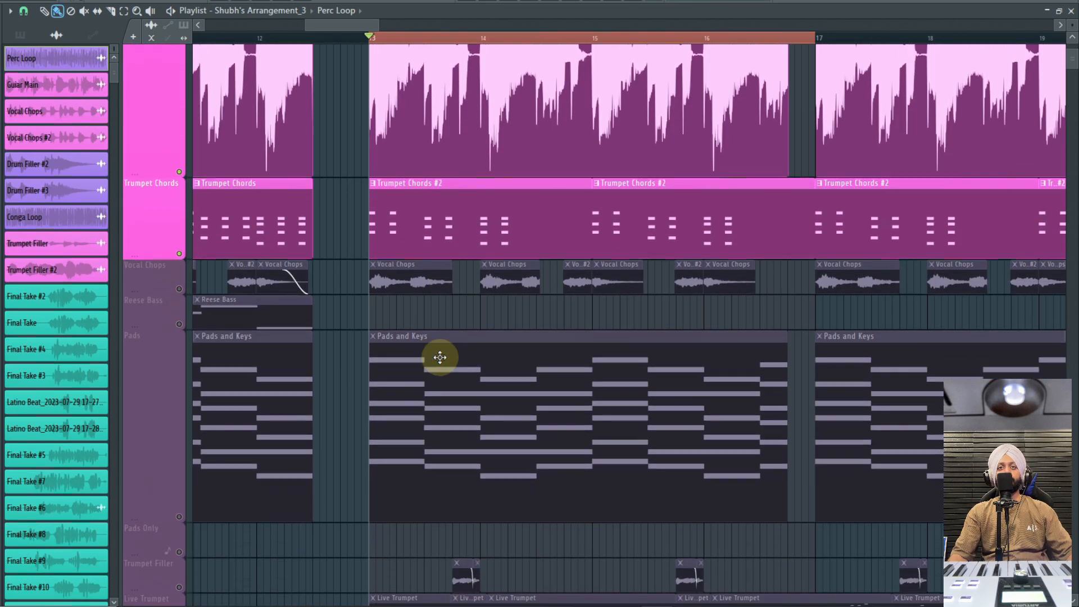
scroll(440, 358, down, 1)
click(180, 309)
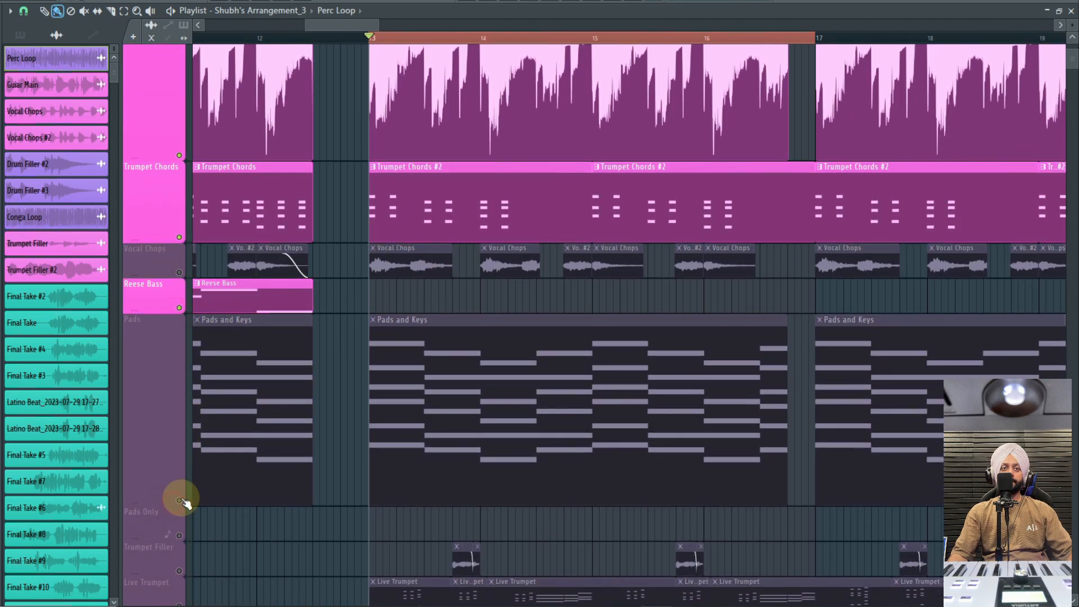
click(180, 501)
scroll(184, 495, down, 3)
click(180, 464)
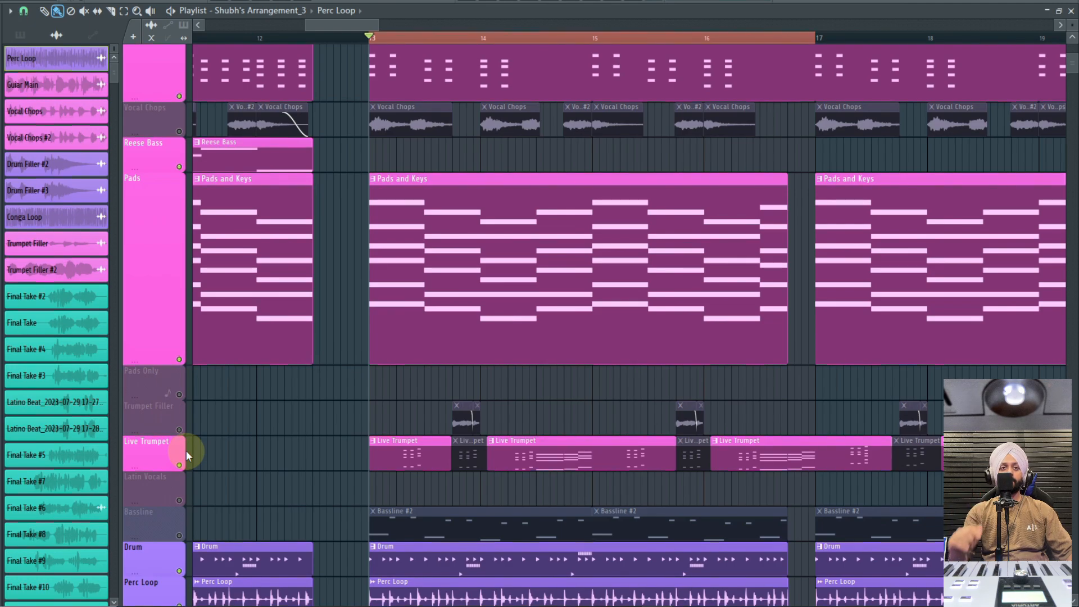
click(179, 430)
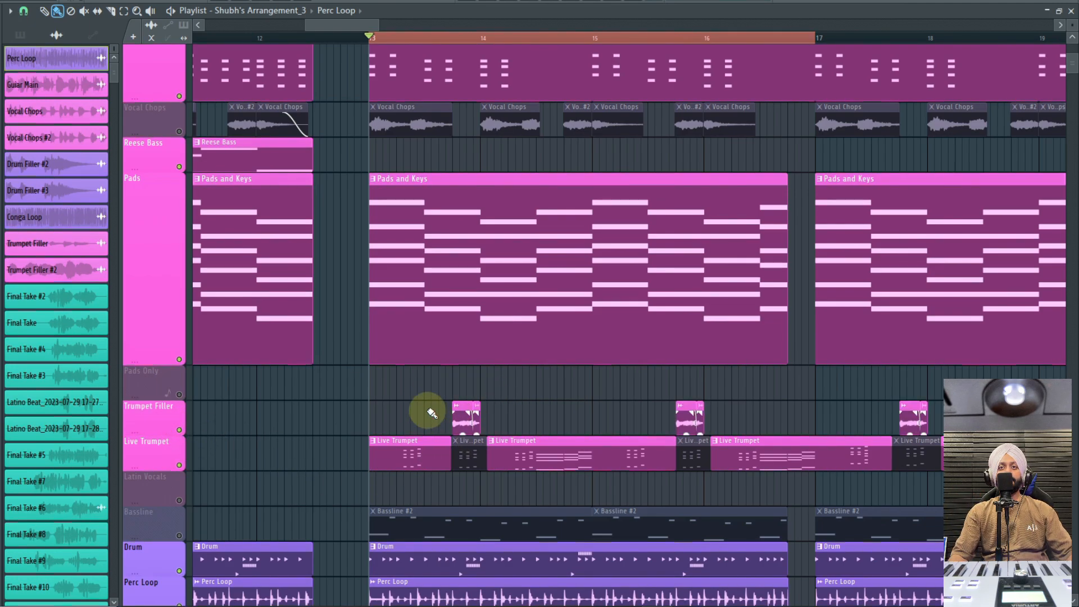
Step: Unmute the Bassline track and play the arrangement from bar 13
scroll(515, 409, down, 2)
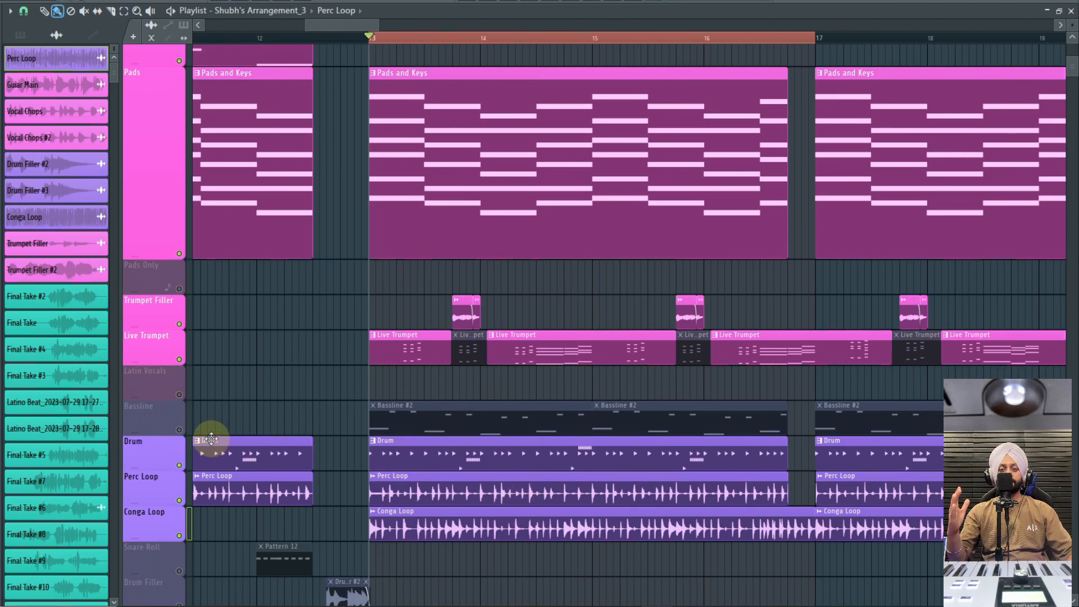
click(180, 430)
key(space)
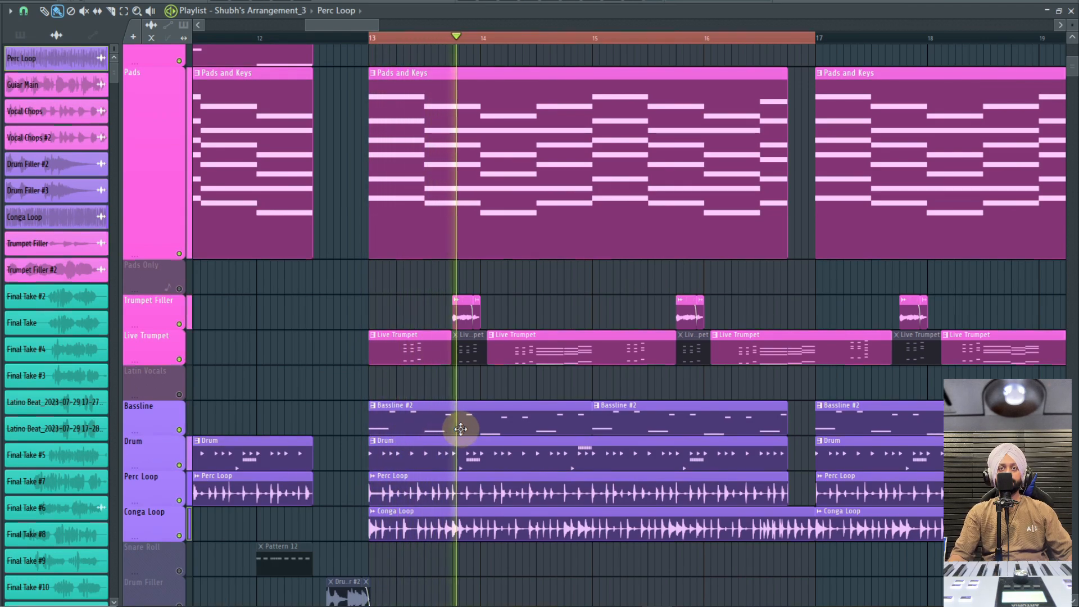
Step: Open the Bassline #2 pattern's Nexus 3 instrument, look up Jazz Bass by searching the bass presets for "jazz", and return to the playlist
double_click(553, 430)
key(F5)
key(F6)
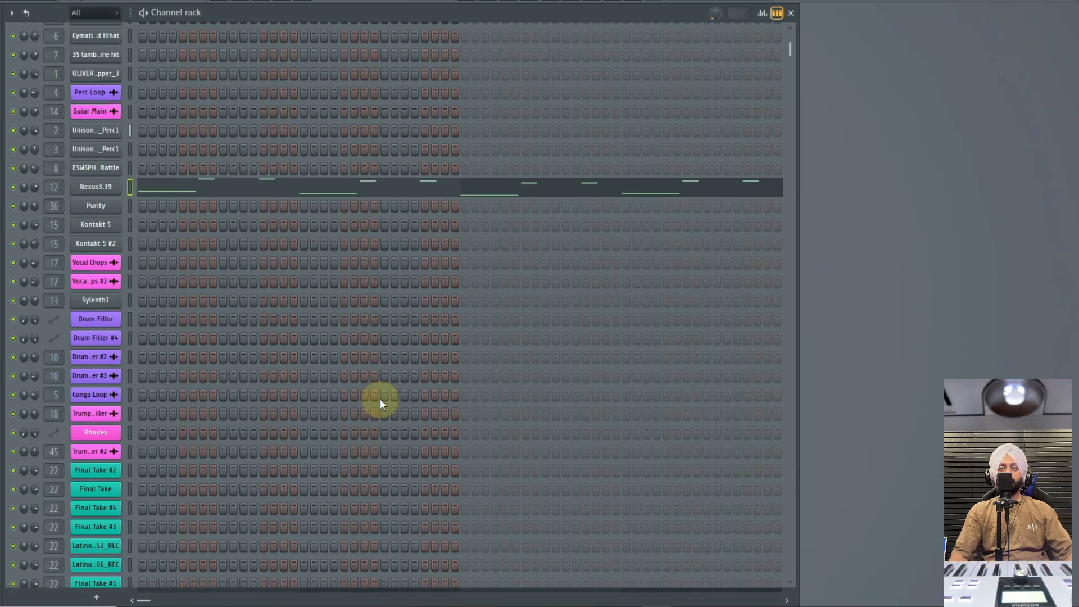
click(100, 189)
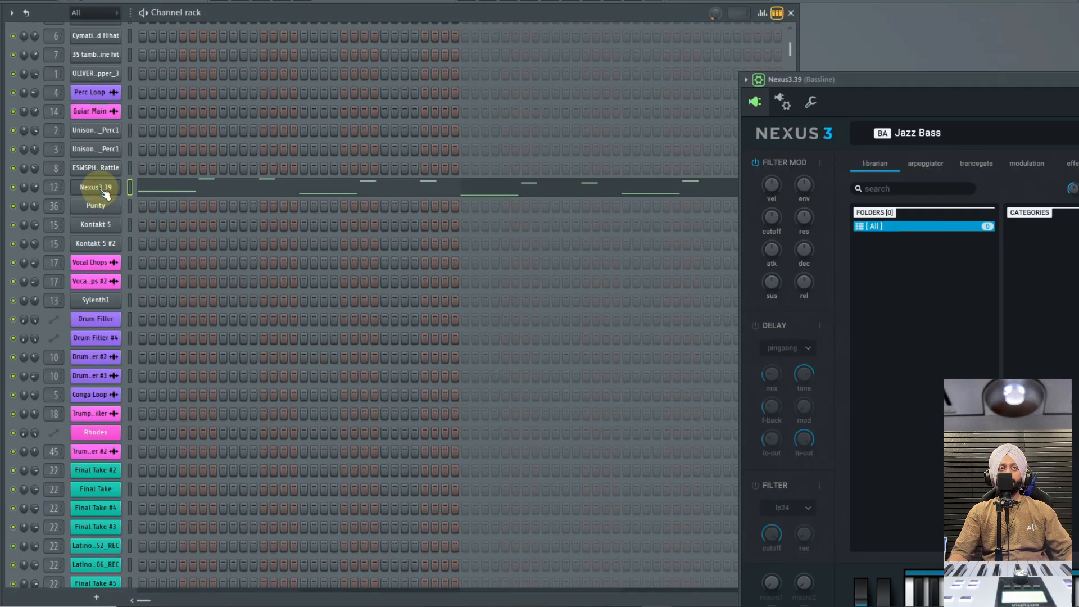
drag(855, 93, 332, 70)
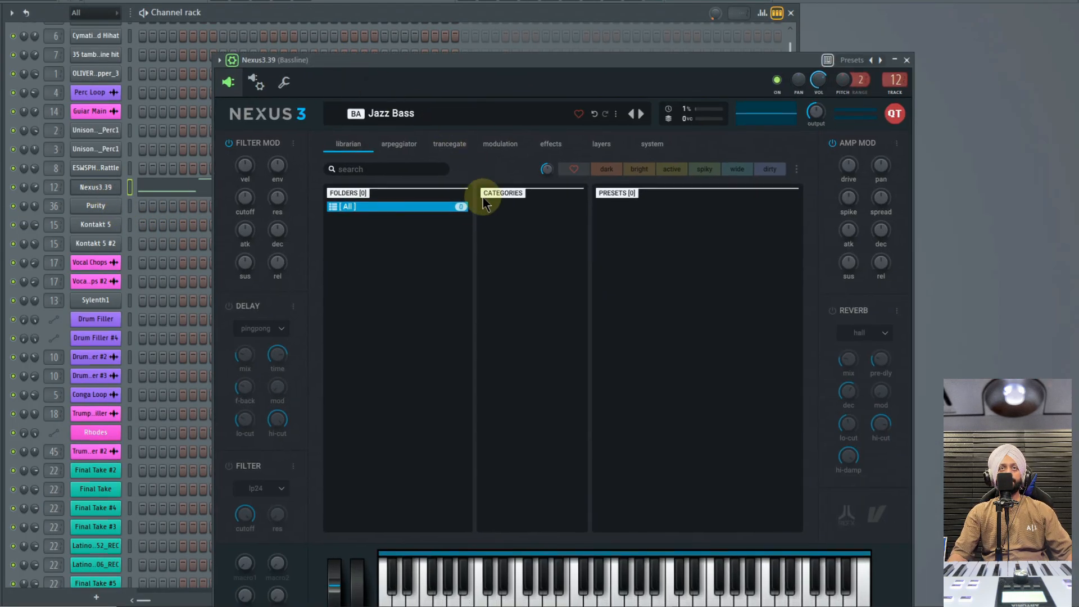
click(436, 206)
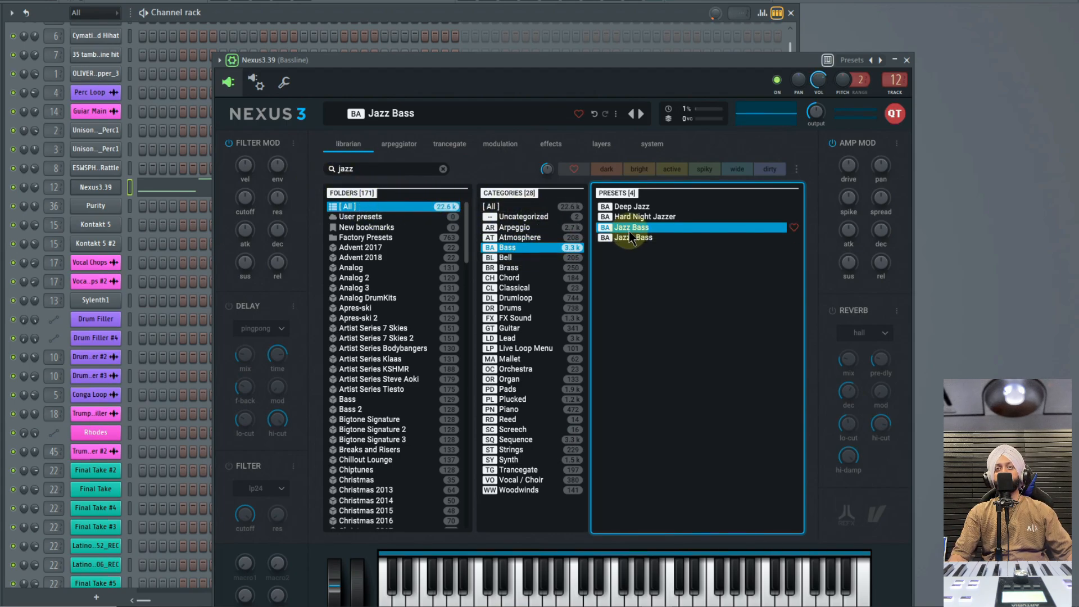
click(465, 3)
Step: Unmute the Vocal Chops track
scroll(381, 249, down, 10)
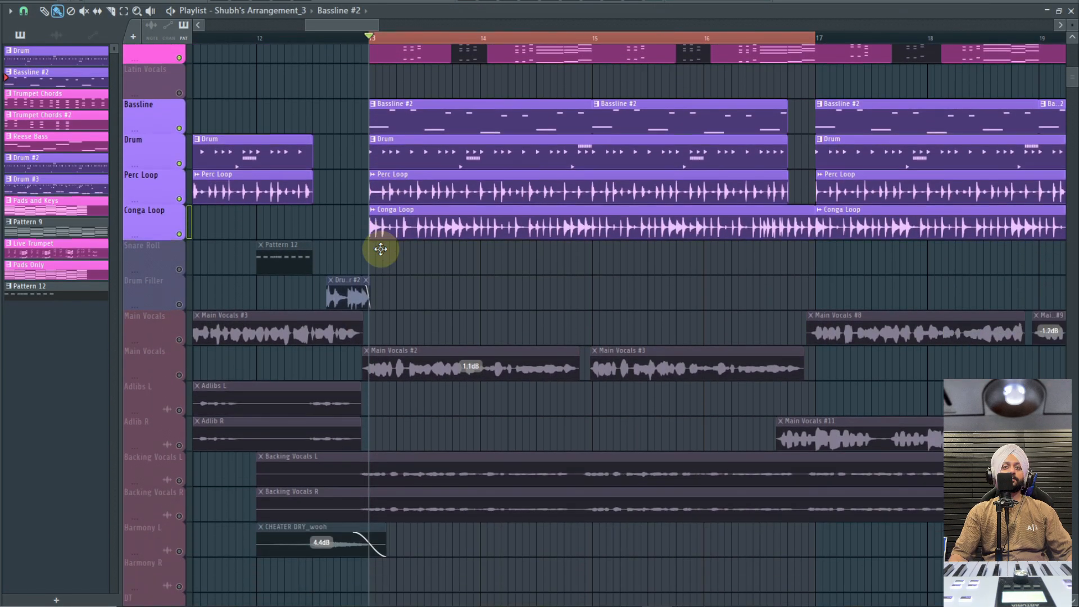
scroll(380, 249, up, 10)
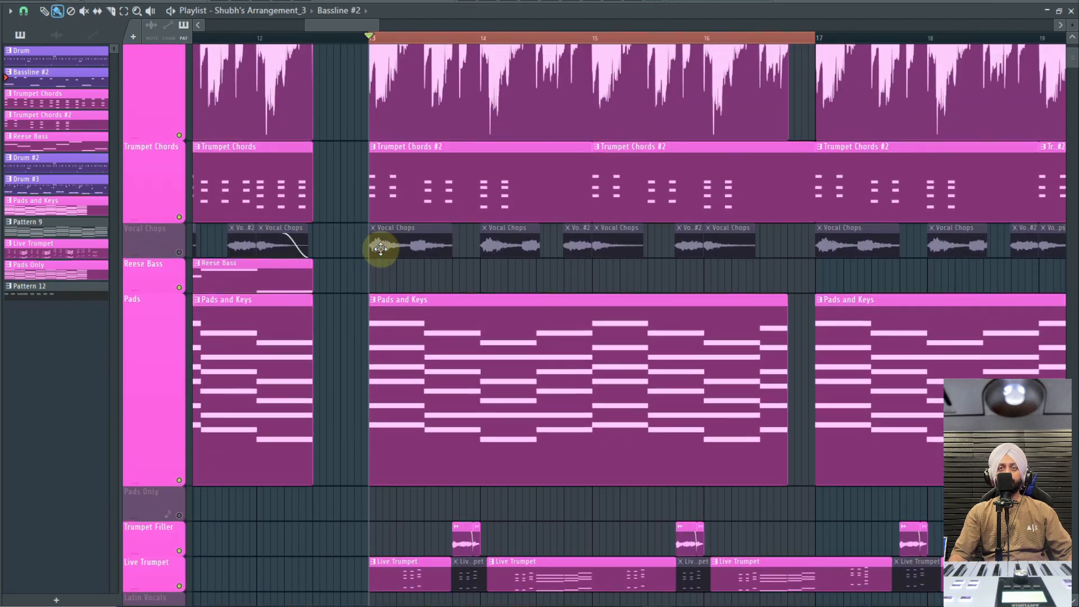
scroll(428, 276, down, 3)
scroll(427, 276, up, 3)
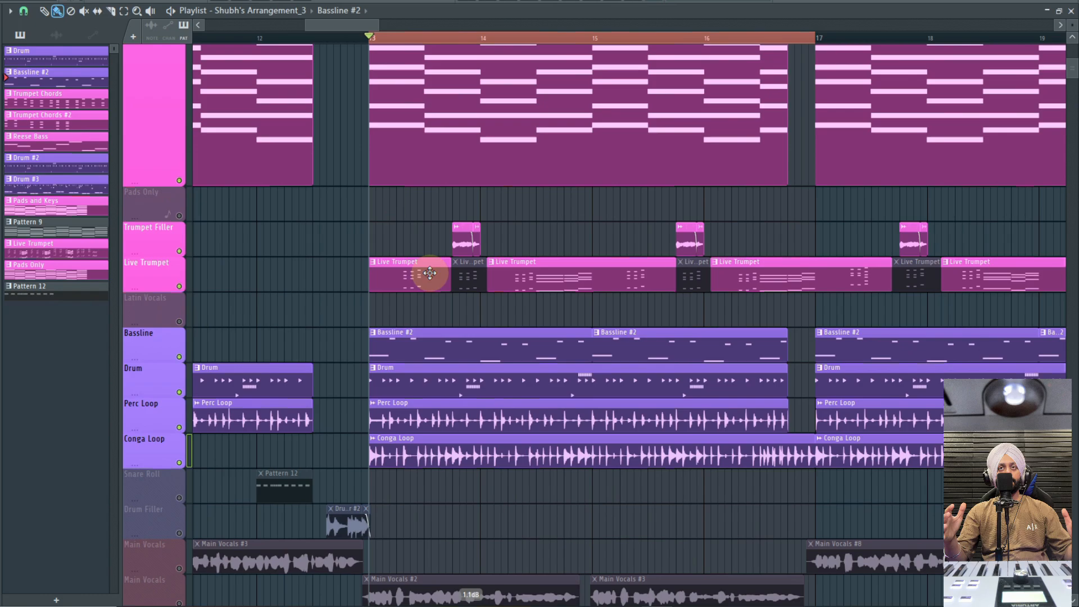
scroll(431, 274, down, 4)
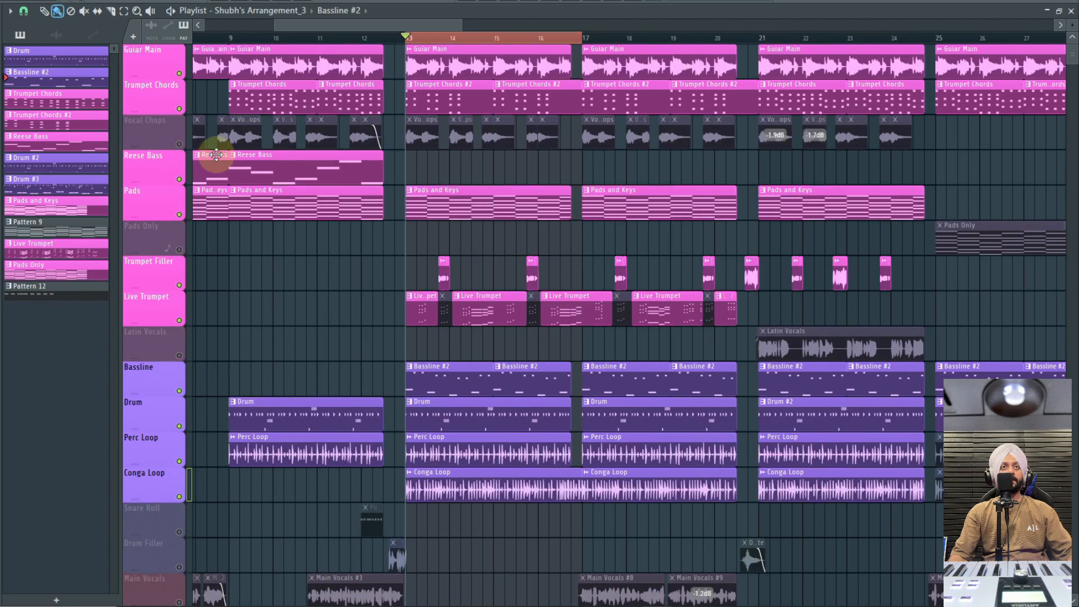
click(180, 143)
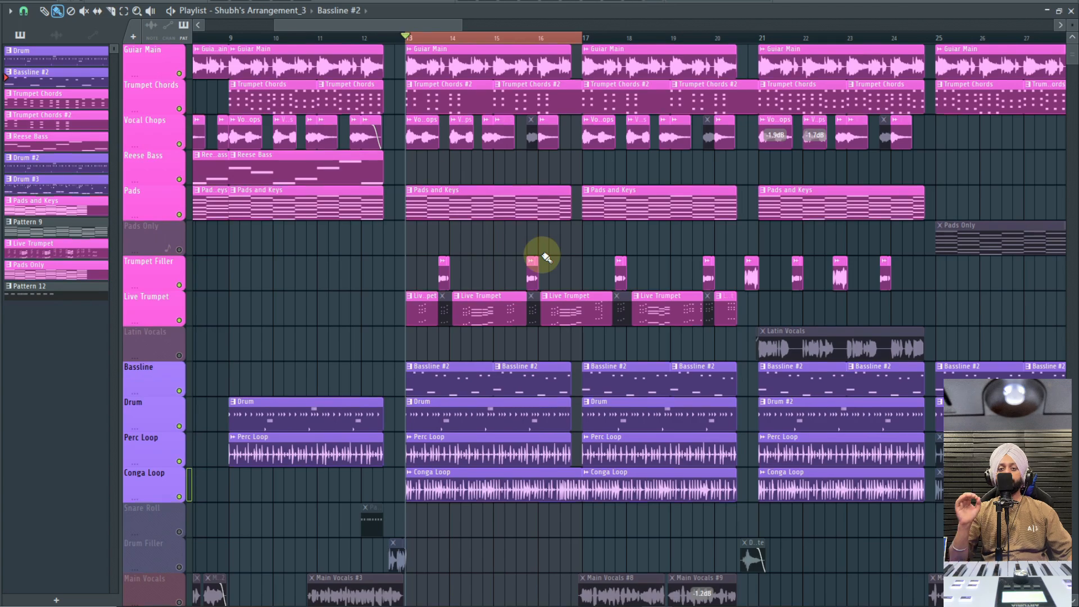
Step: Open the channel settings of the Vocal Chops clip at bar 13, examine its volume and time-stretching pitch, and close them
scroll(405, 164, up, 5)
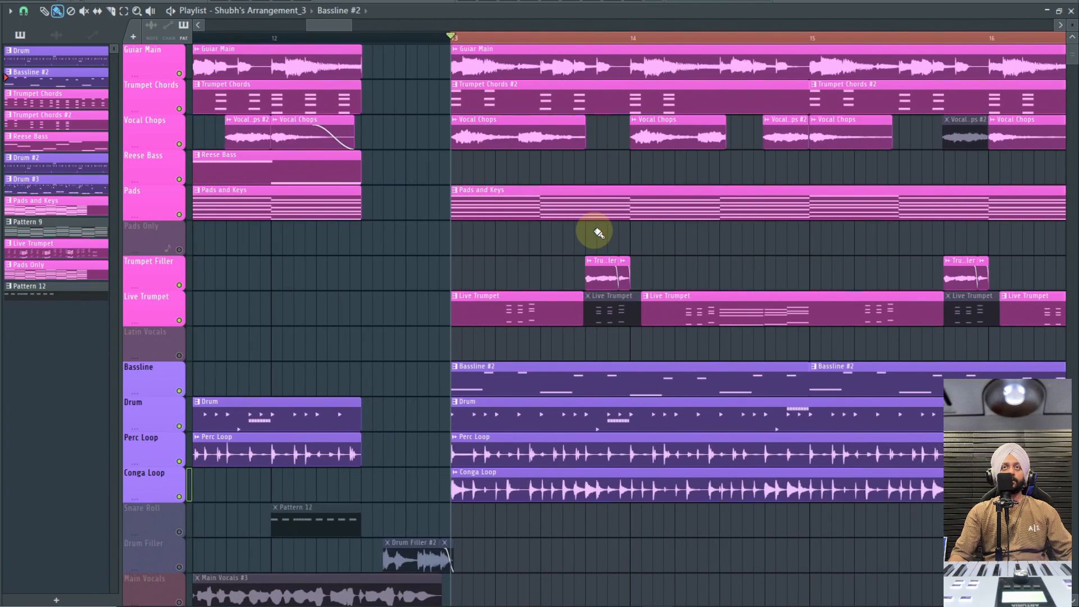
drag(306, 23, 330, 24)
double_click(330, 132)
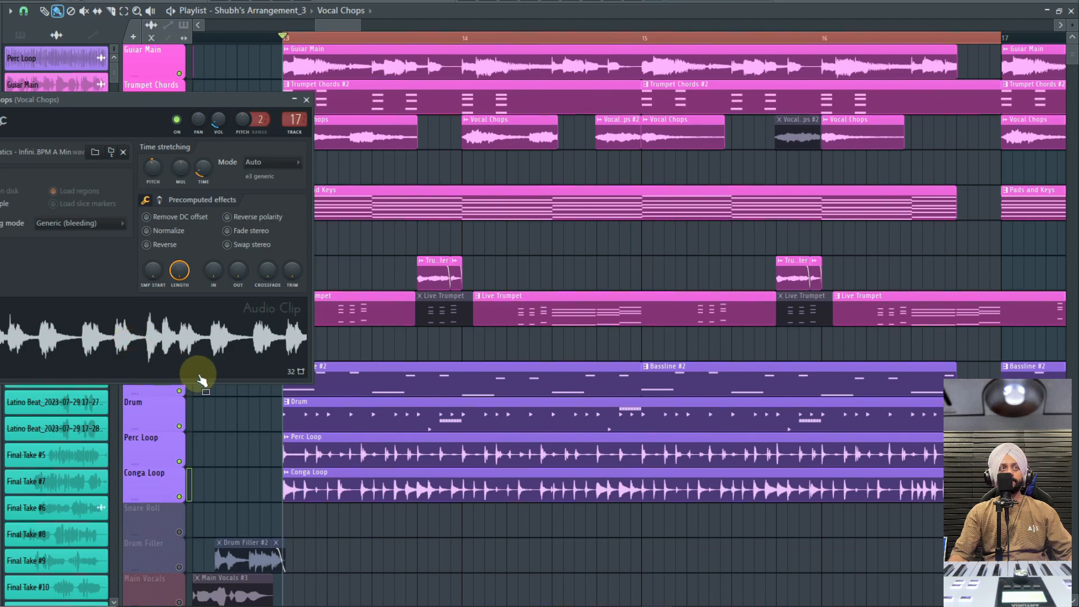
drag(219, 124, 219, 121)
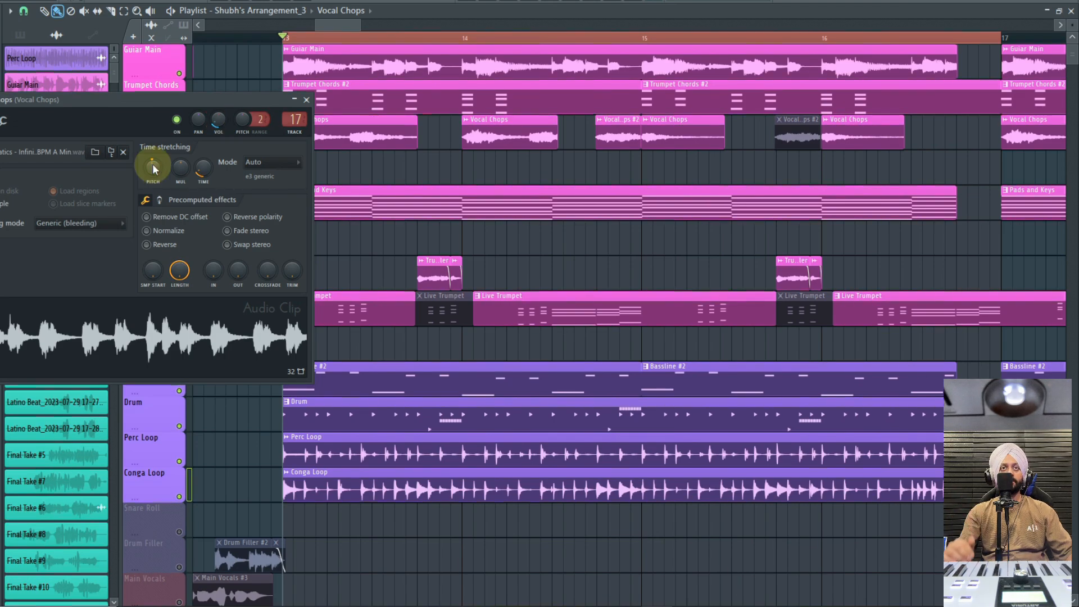
click(349, 151)
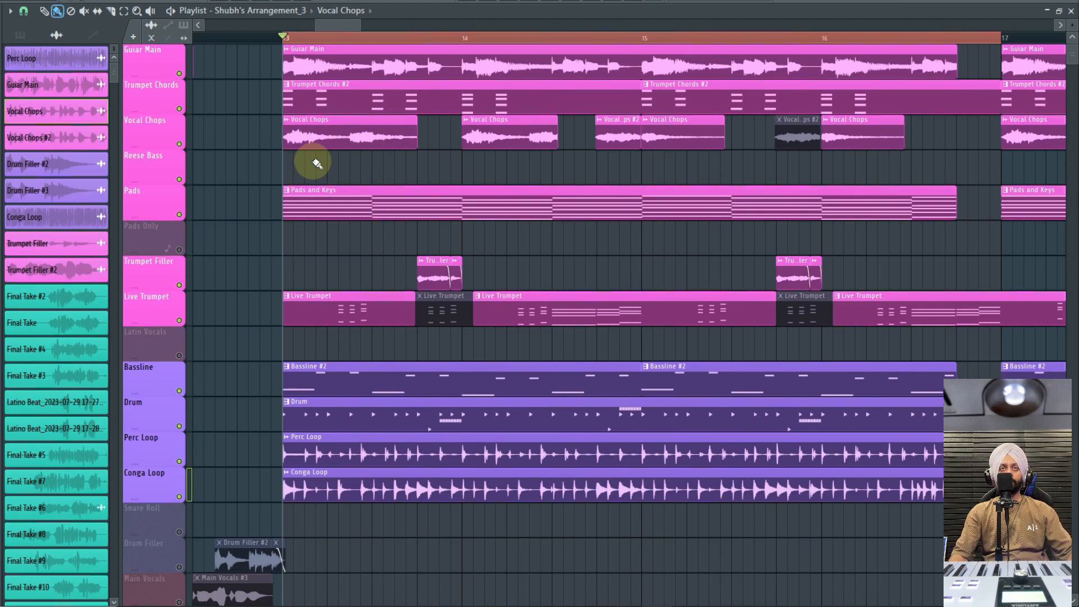
Step: Play the arrangement from bar 13 with the vocal chops included
key(space)
scroll(386, 155, down, 1)
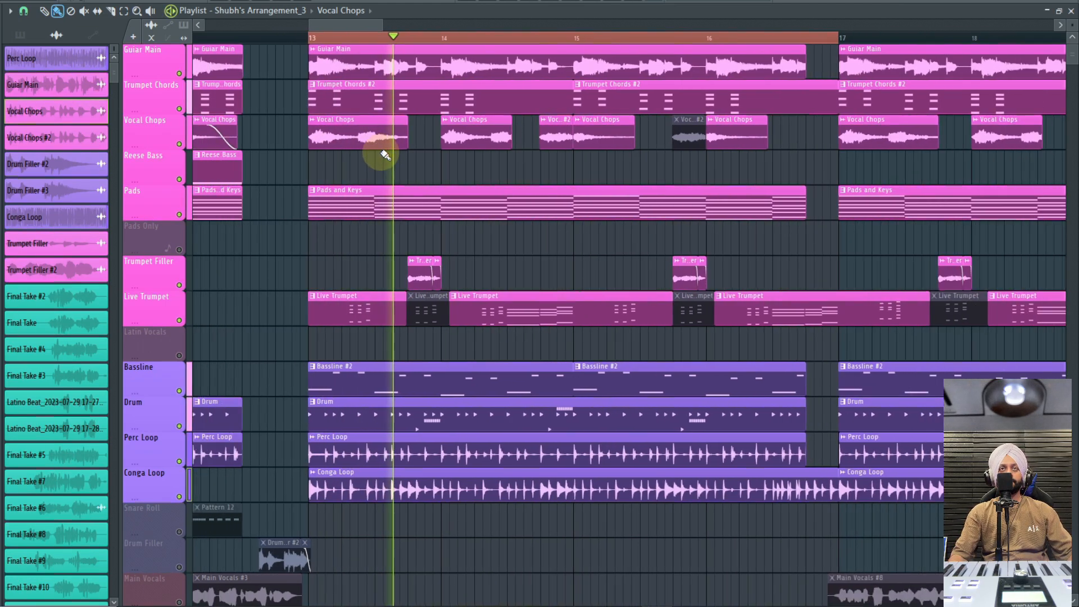
scroll(387, 152, down, 2)
scroll(455, 159, up, 3)
Step: Unmute the Main Vocals track holding the Main Vocals #2 clip and play it with the arrangement from bar 13
scroll(448, 153, down, 4)
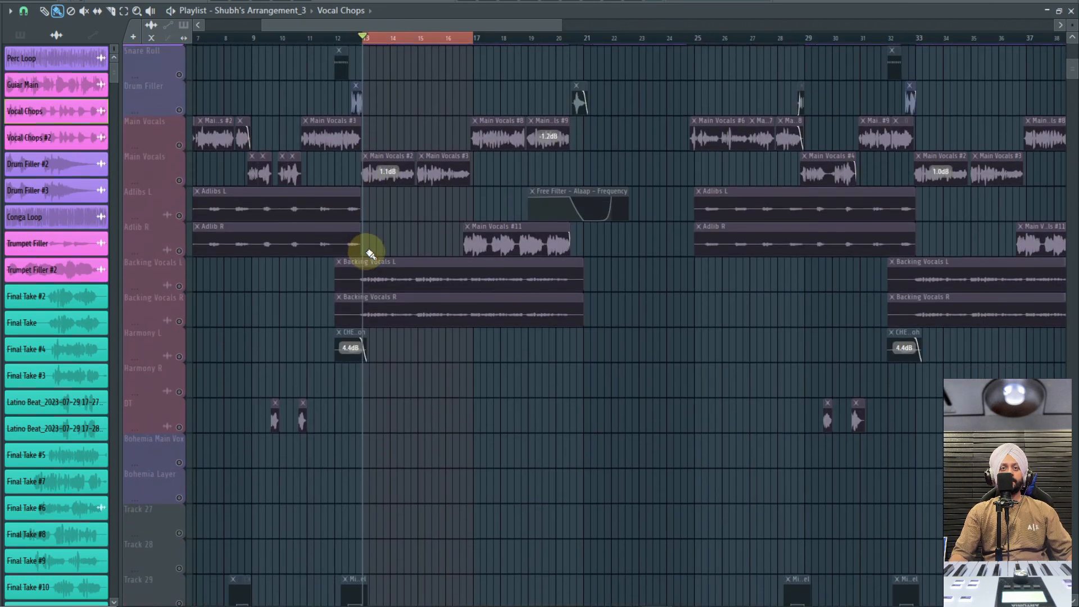
scroll(371, 254, down, 5)
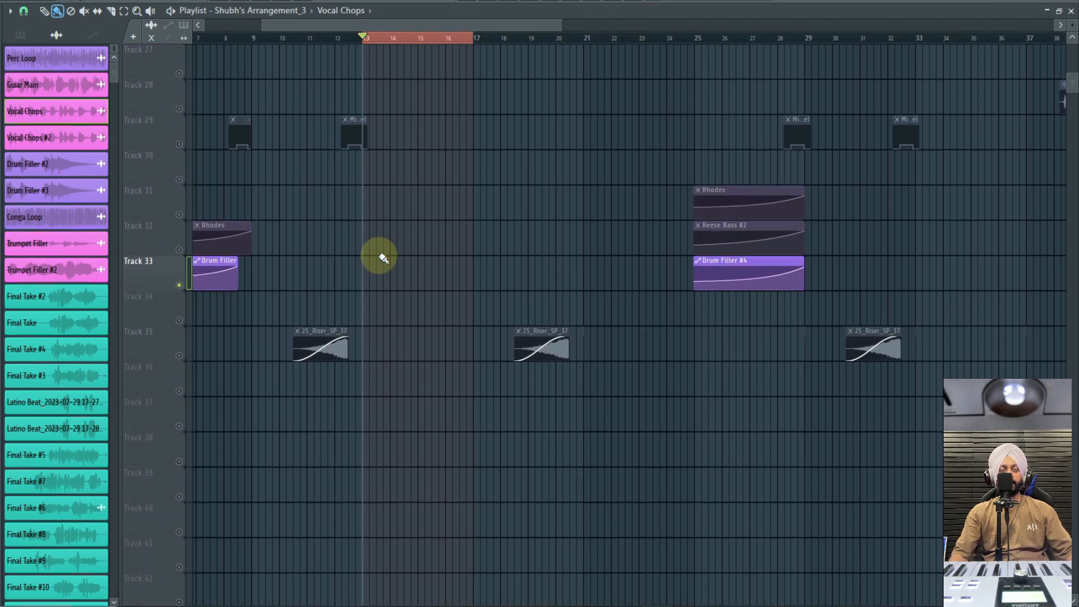
scroll(379, 255, up, 9)
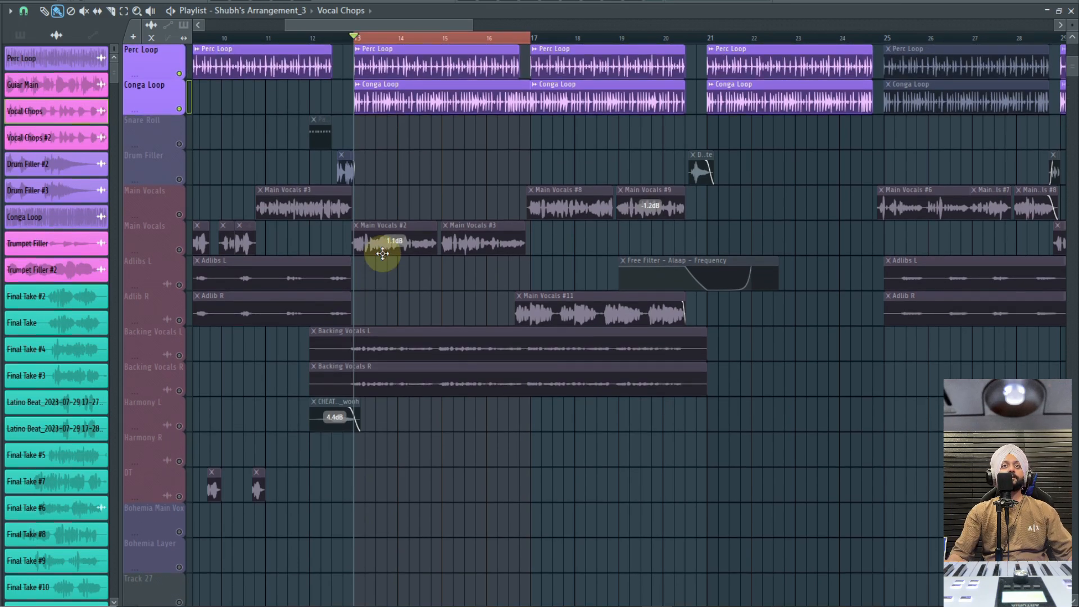
click(179, 250)
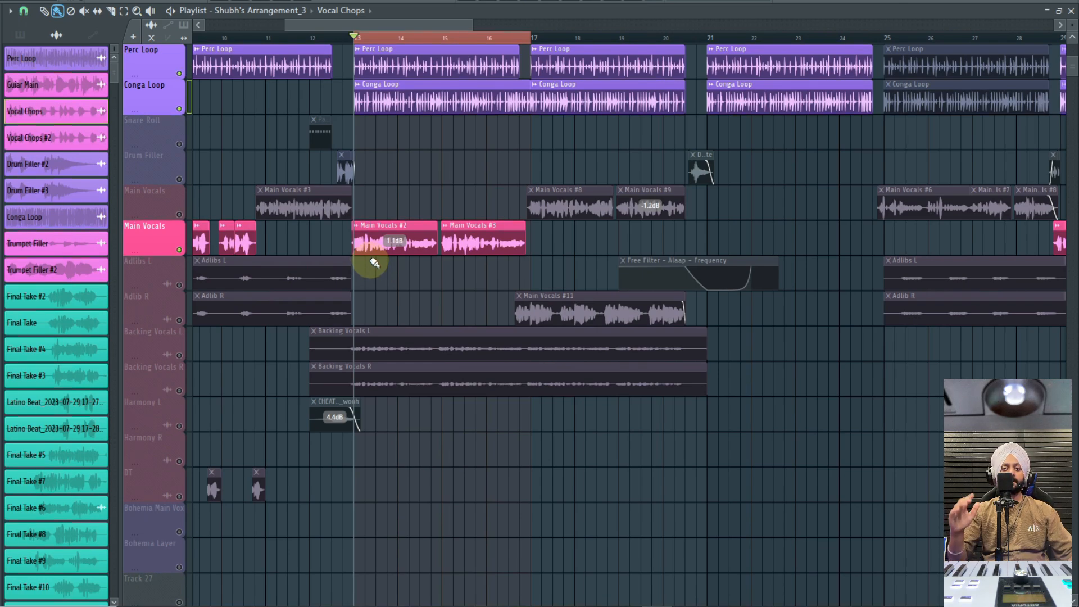
key(space)
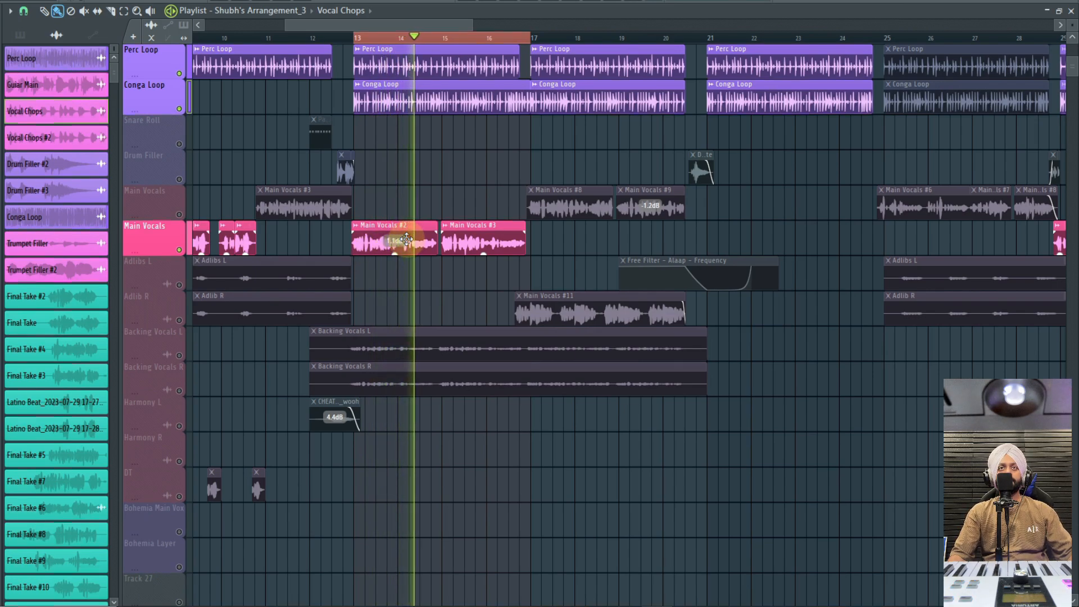
scroll(422, 350, down, 2)
scroll(422, 337, down, 2)
key(space)
Step: Extend the playlist time selection from bar 13 to bar 24 and deselect the clips
drag(404, 34, 502, 41)
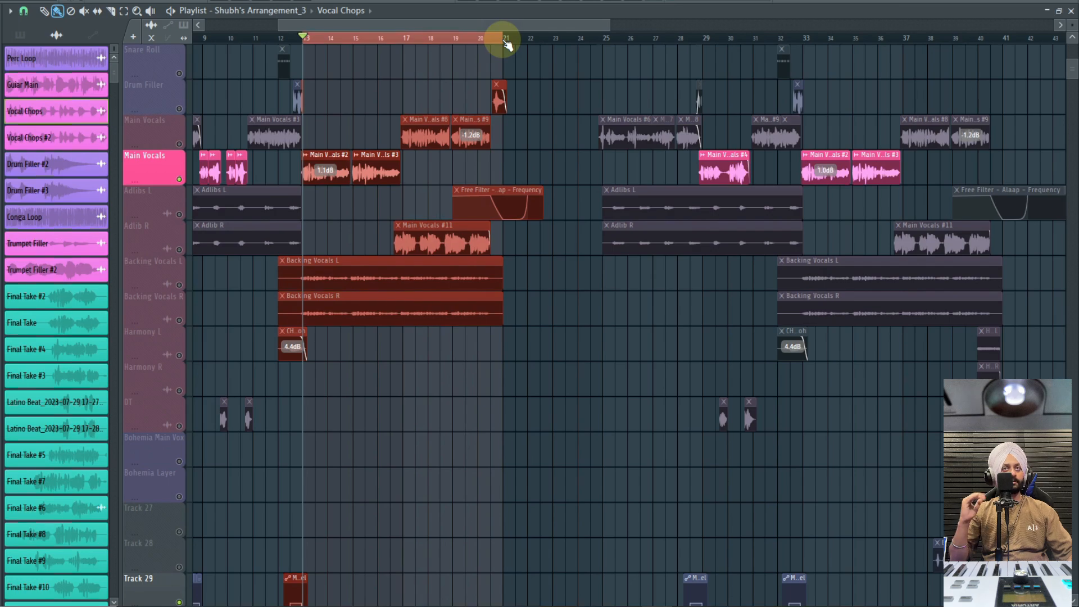
drag(509, 37, 586, 39)
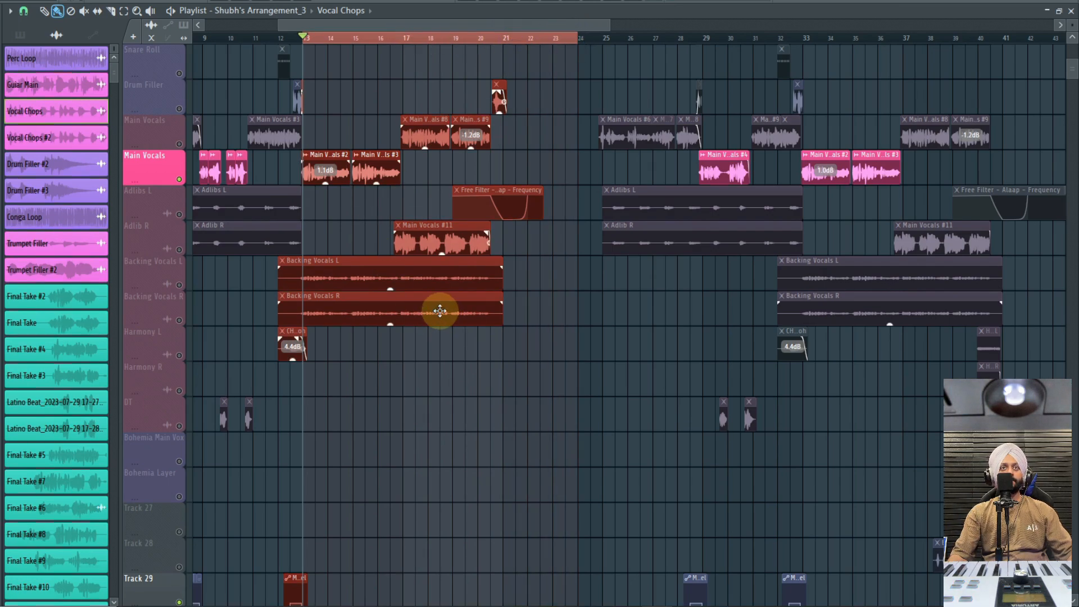
click(558, 336)
right_click(564, 340)
scroll(360, 236, up, 2)
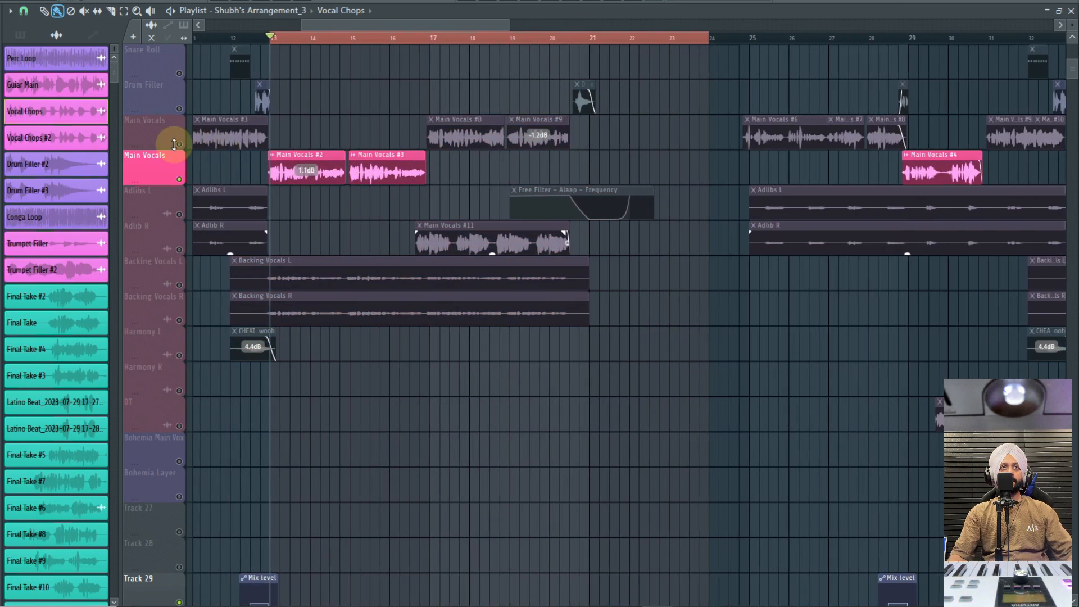
Step: Unmute the other Main Vocals track and the Adlib R track, and play from shortly before bar 17
click(179, 143)
click(179, 251)
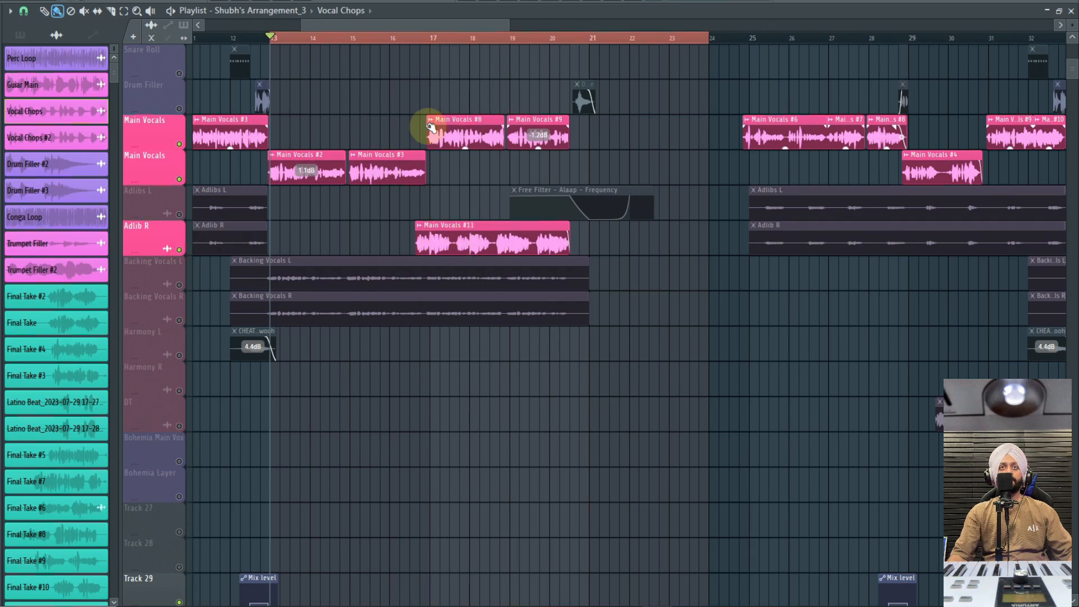
click(360, 37)
key(space)
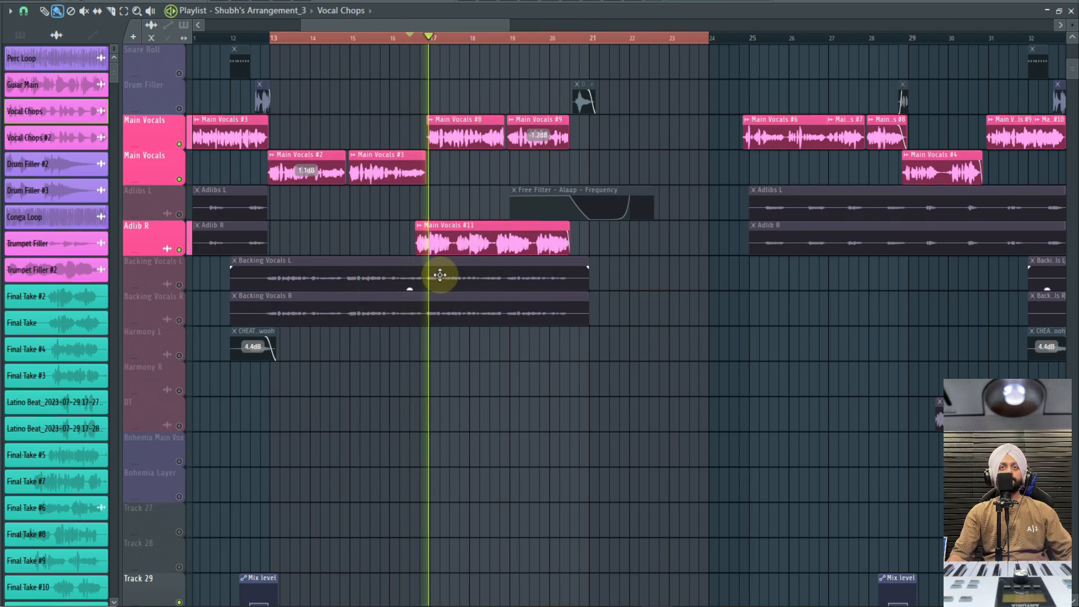
Step: Solo the Adlib R track during playback, open the Main Vocals #11 clip's channel settings, and stop playback
ctrl+click(179, 249)
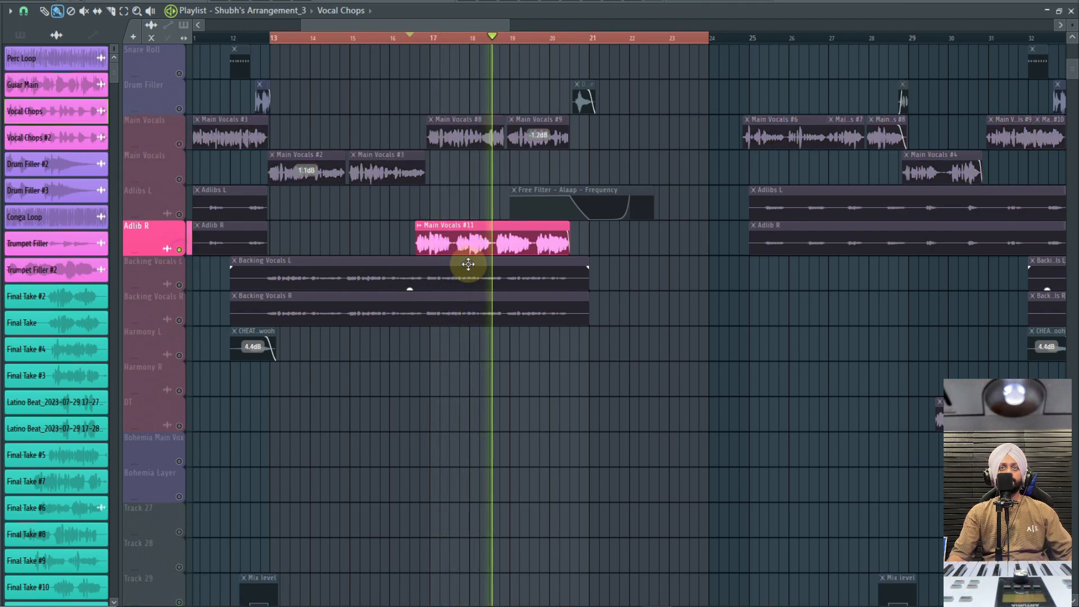
double_click(509, 251)
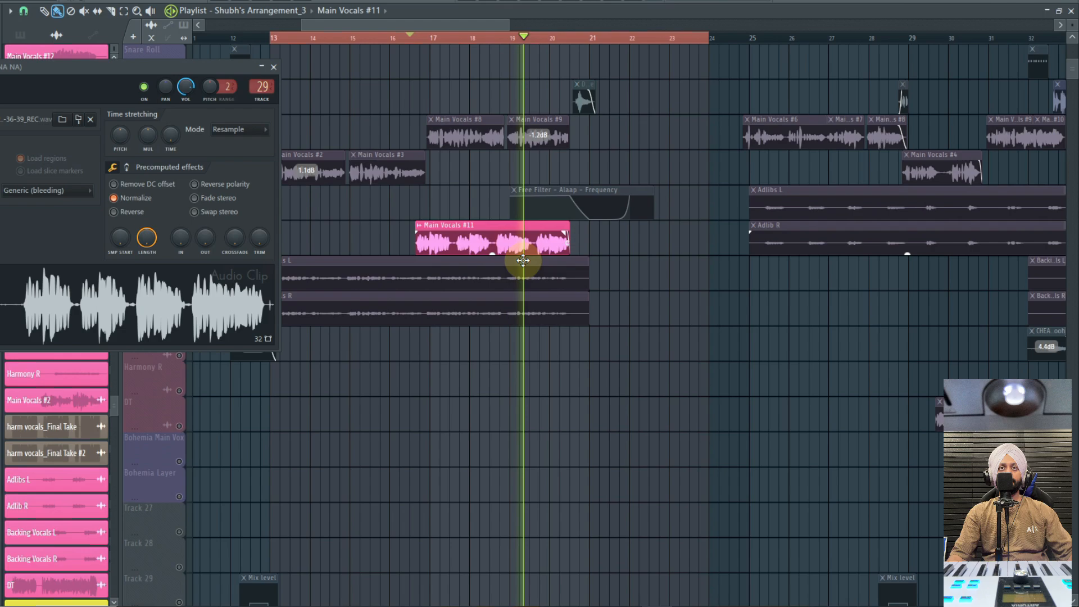
key(F9)
key(F9)
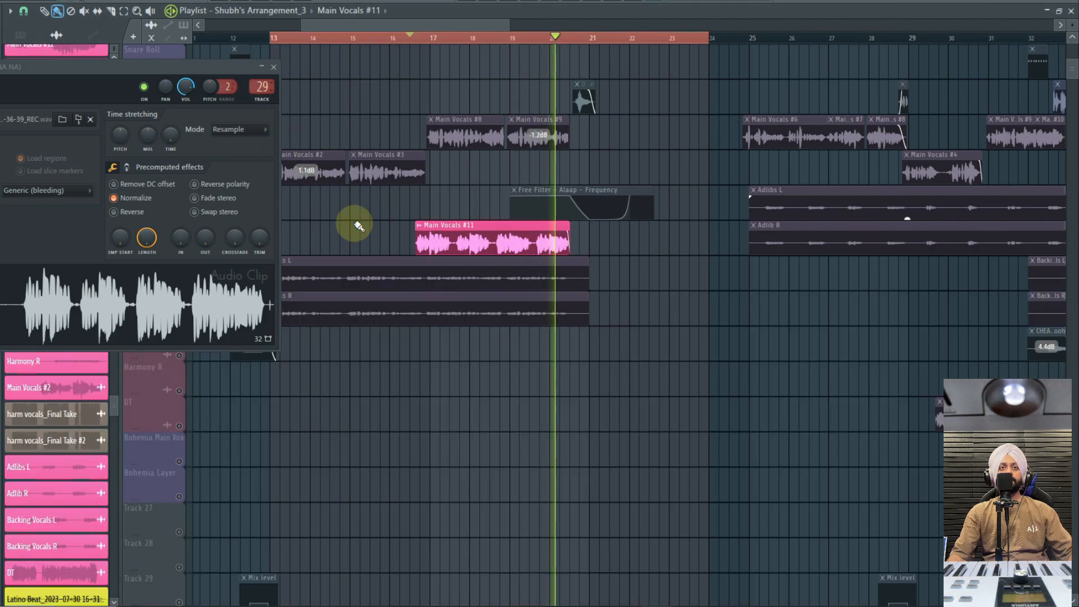
key(space)
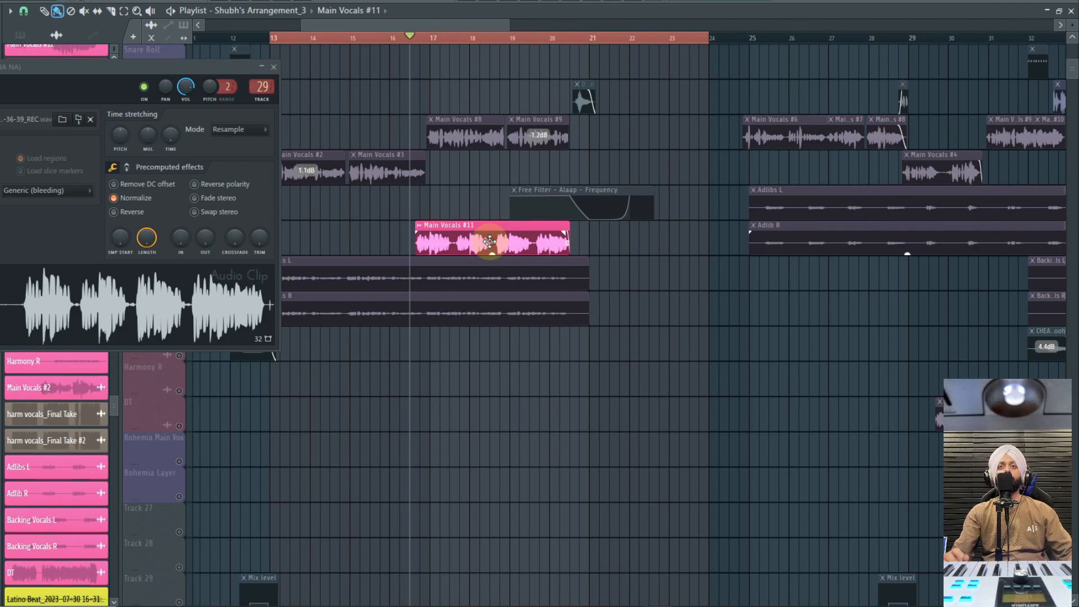
Step: Open the VocalSynth 2 effect on the clip's NA NA mixer track and dismiss its preset browser
click(261, 86)
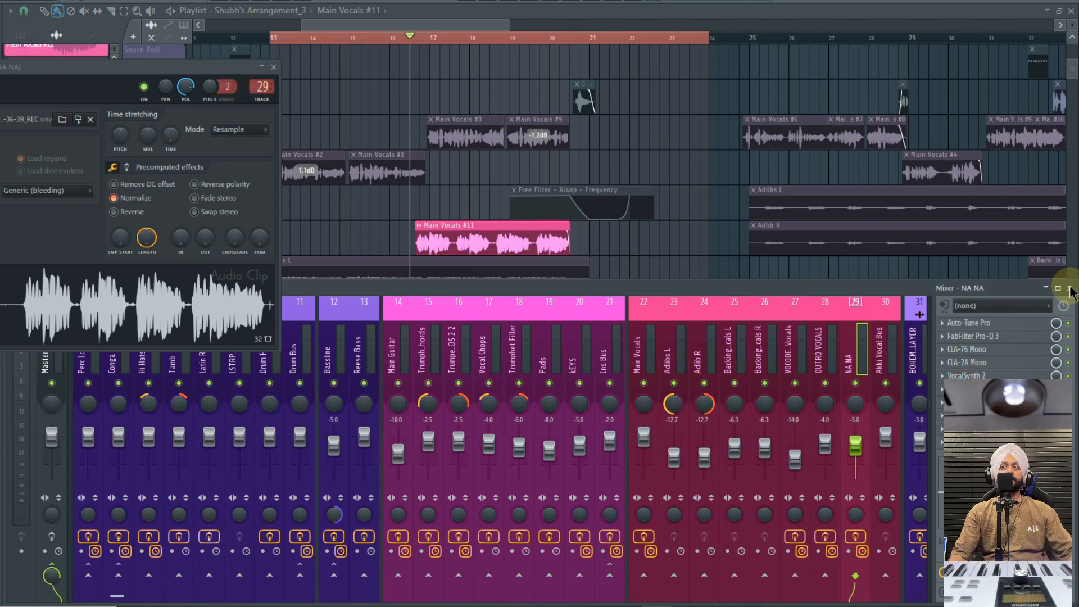
drag(912, 242, 417, 132)
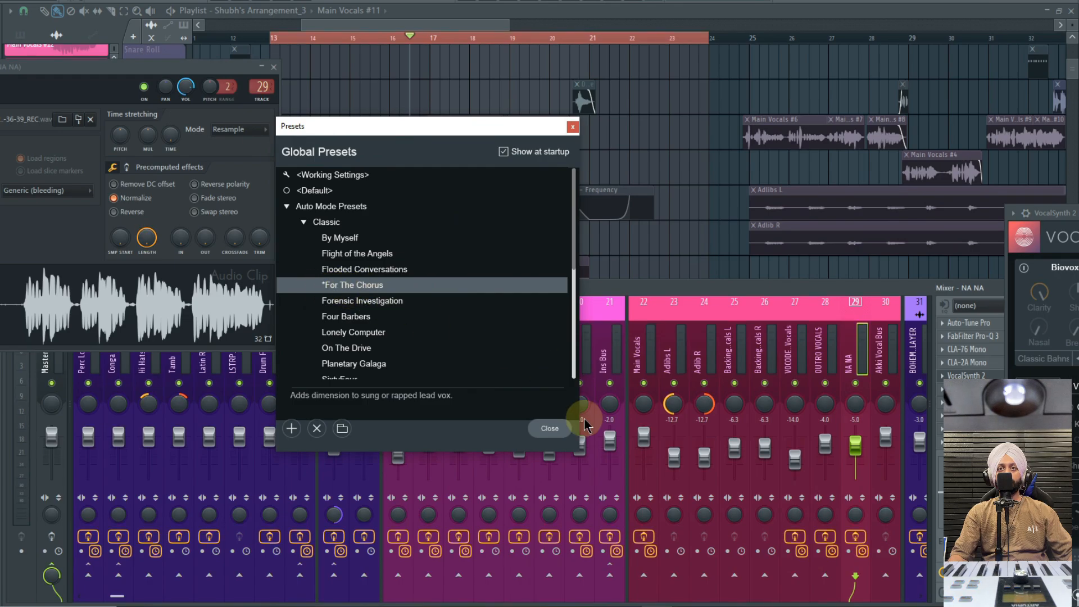
click(550, 428)
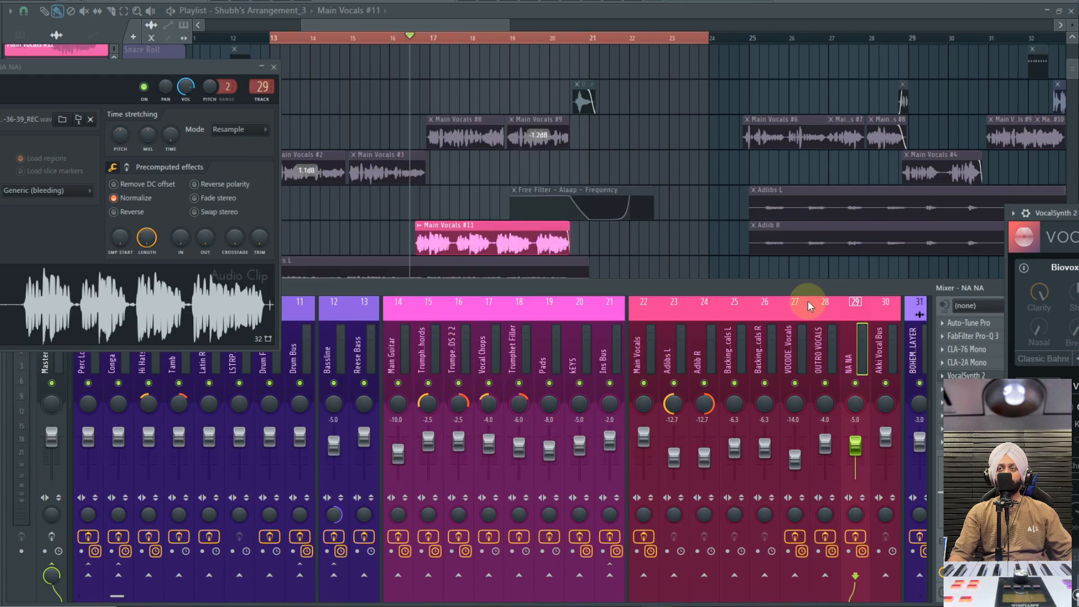
Step: Rearrange the mixer and VocalSynth 2 windows to examine the effect settings and NA NA effect chain while playing the soloed vocal
drag(807, 290, 506, 282)
drag(1045, 216, 376, 196)
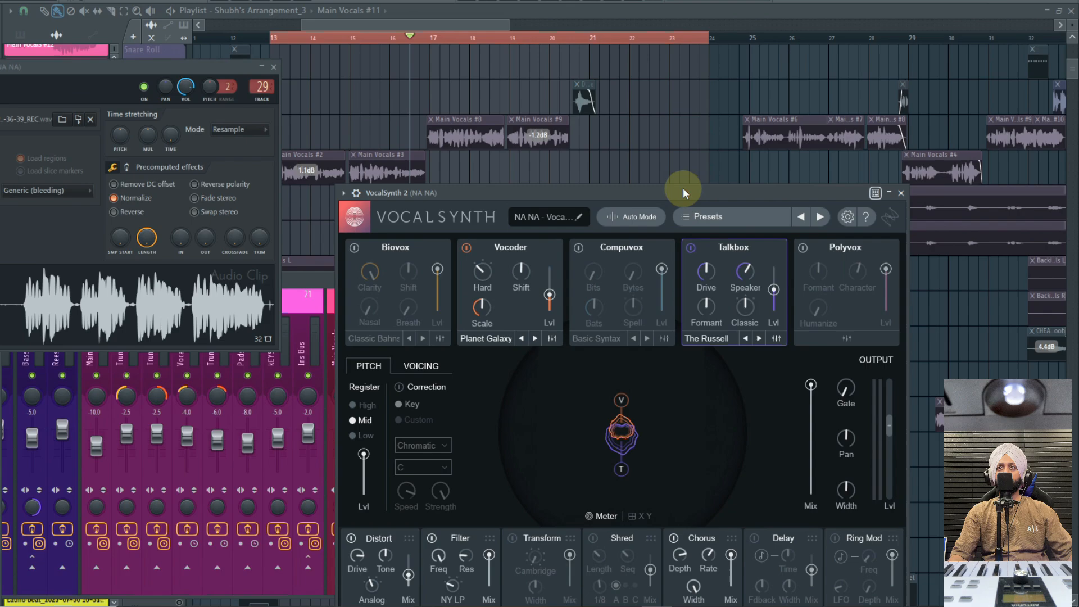
drag(684, 192, 684, 191)
drag(532, 191, 184, 60)
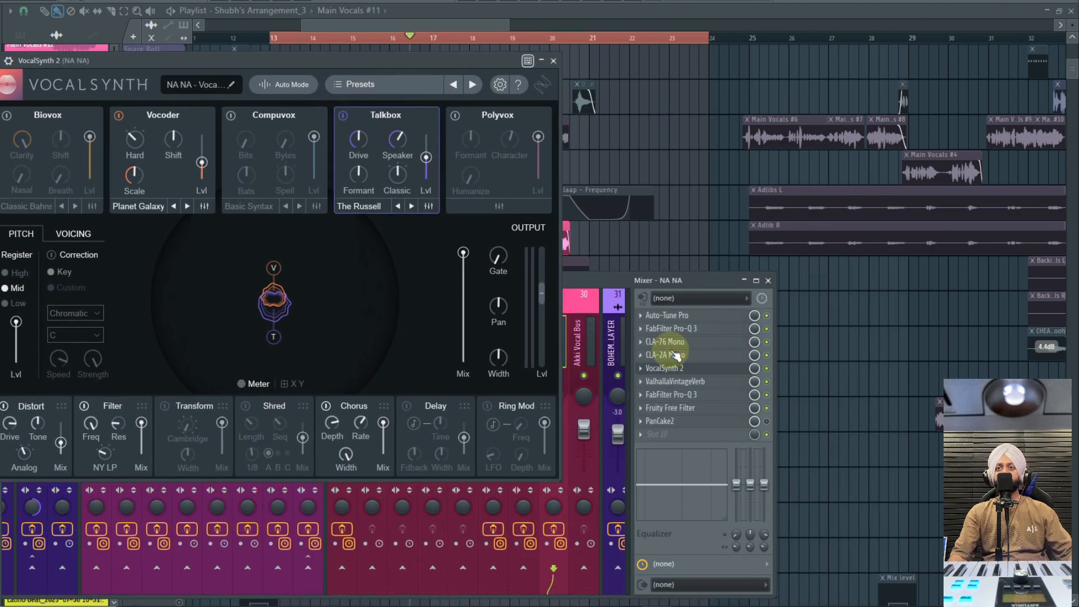
drag(352, 60, 853, 48)
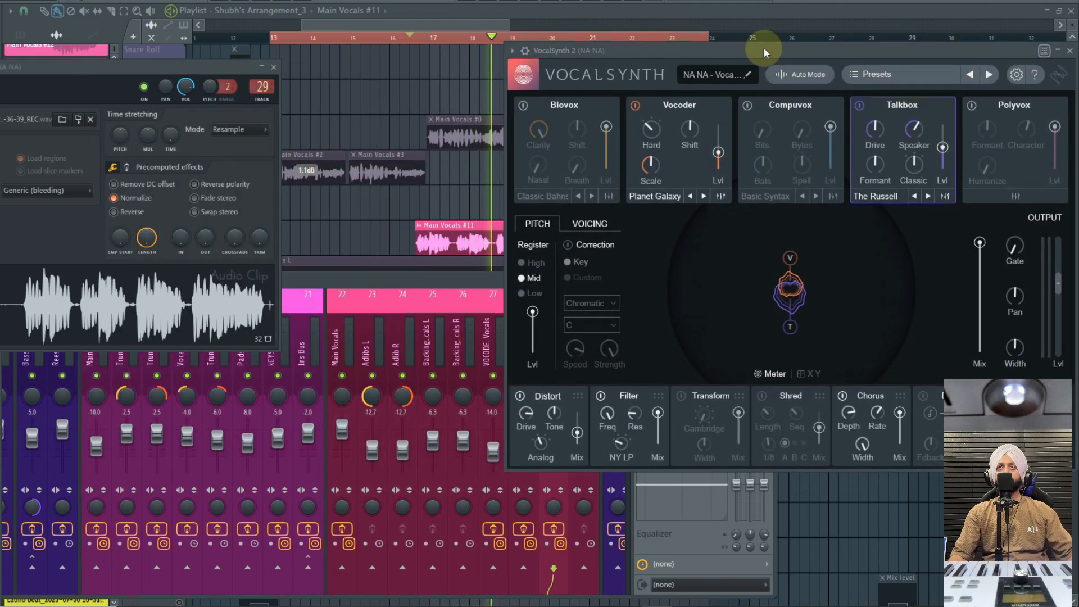
drag(767, 48, 282, 74)
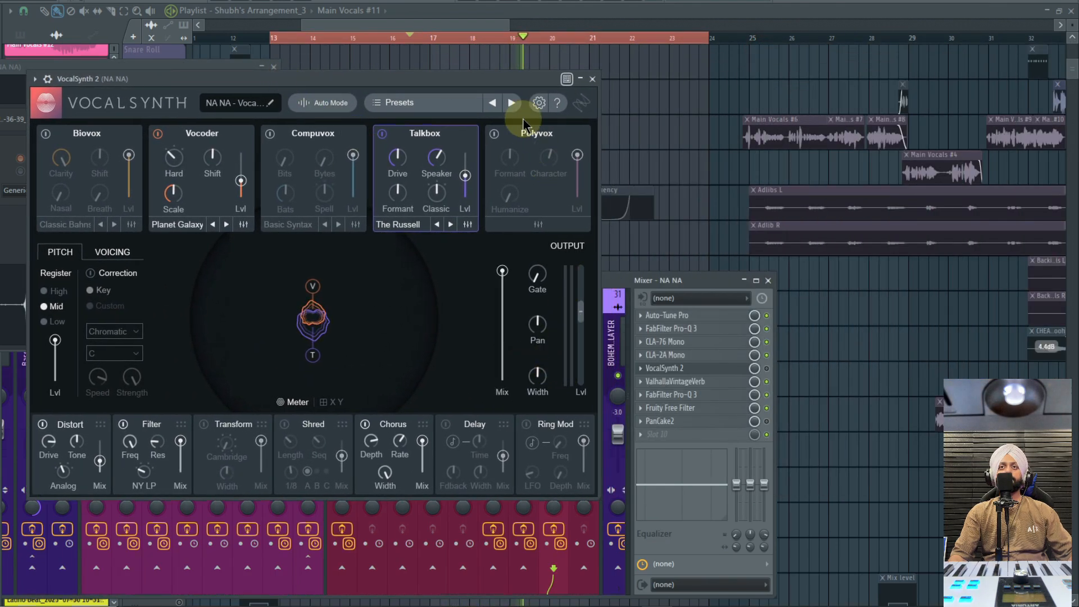
Step: Re-enable the VocalSynth 2 effect on the NA NA mixer track and close its window
mouse_move(481, 83)
mouse_down()
mouse_move(517, 68)
mouse_move(477, 63)
mouse_up()
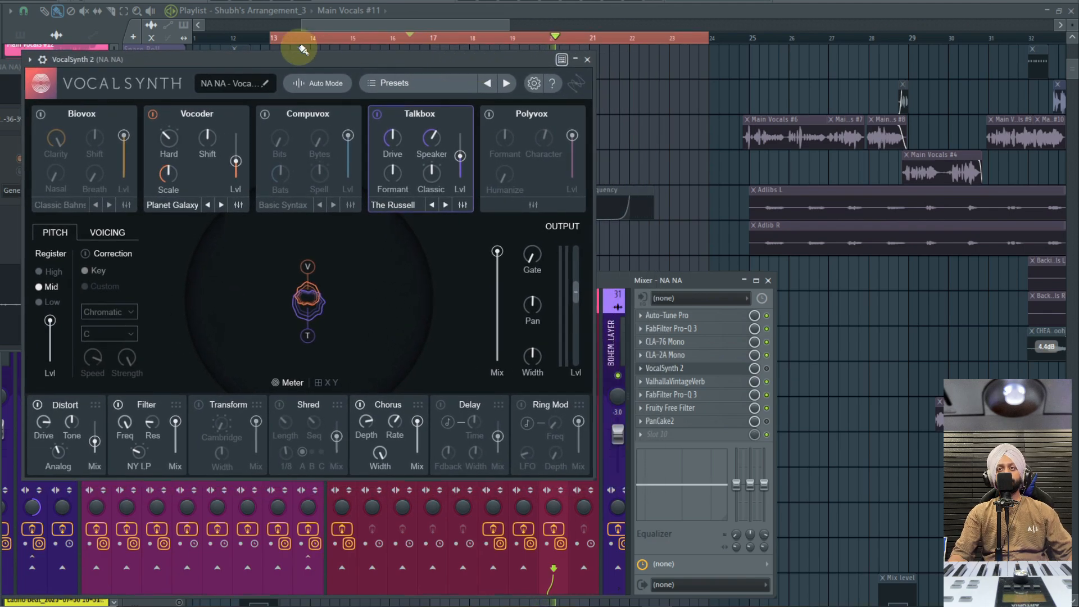
click(767, 368)
drag(443, 58, 538, 85)
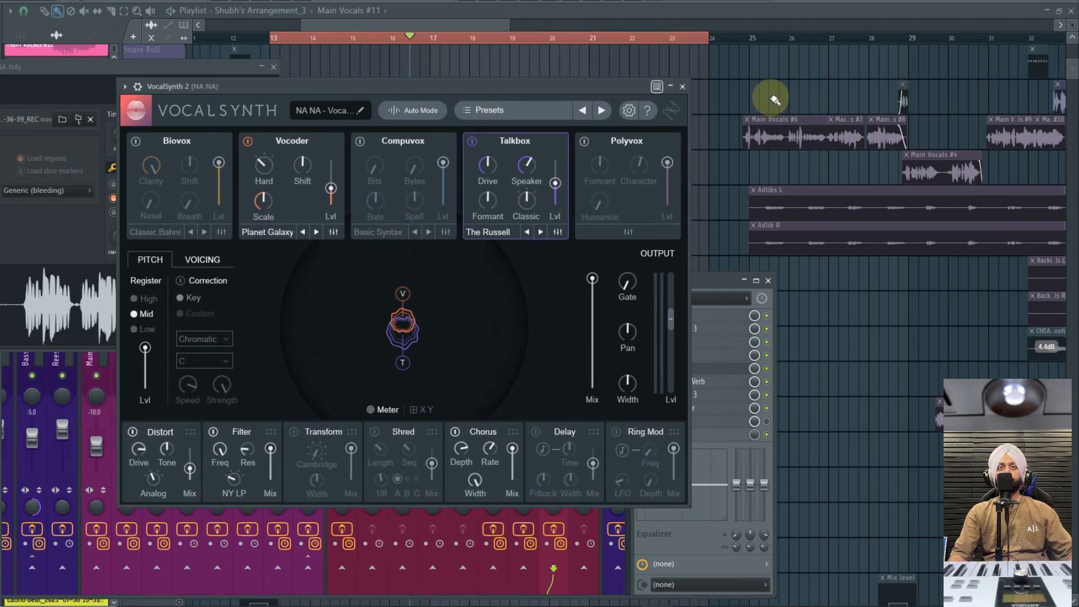
click(683, 86)
Step: Play the soloed NA NA vocal, close the clip's channel settings and the mixer, and stop playback
drag(569, 291, 689, 261)
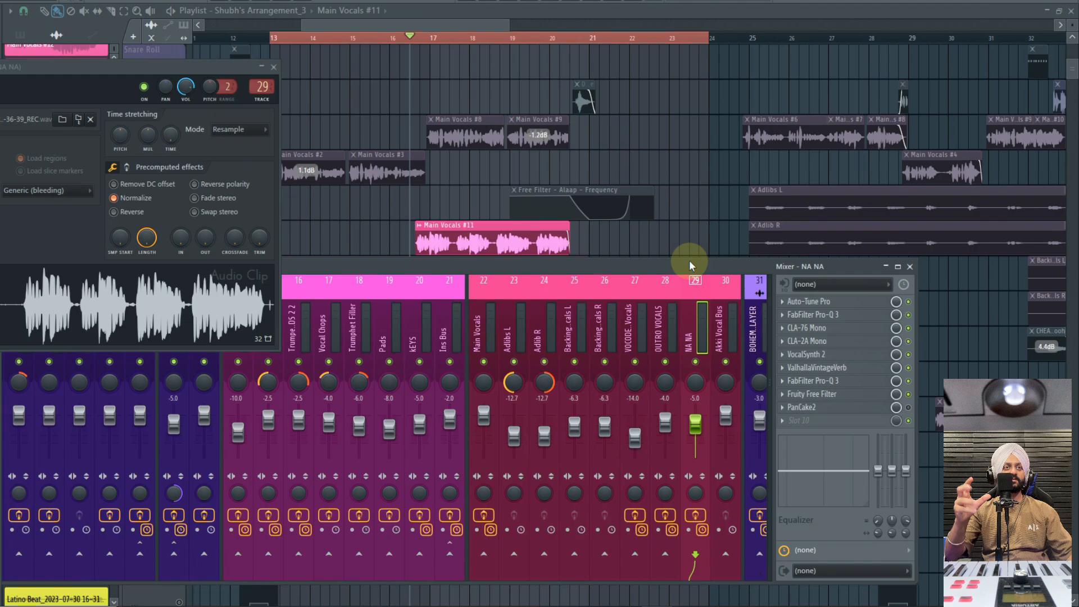
key(space)
click(274, 67)
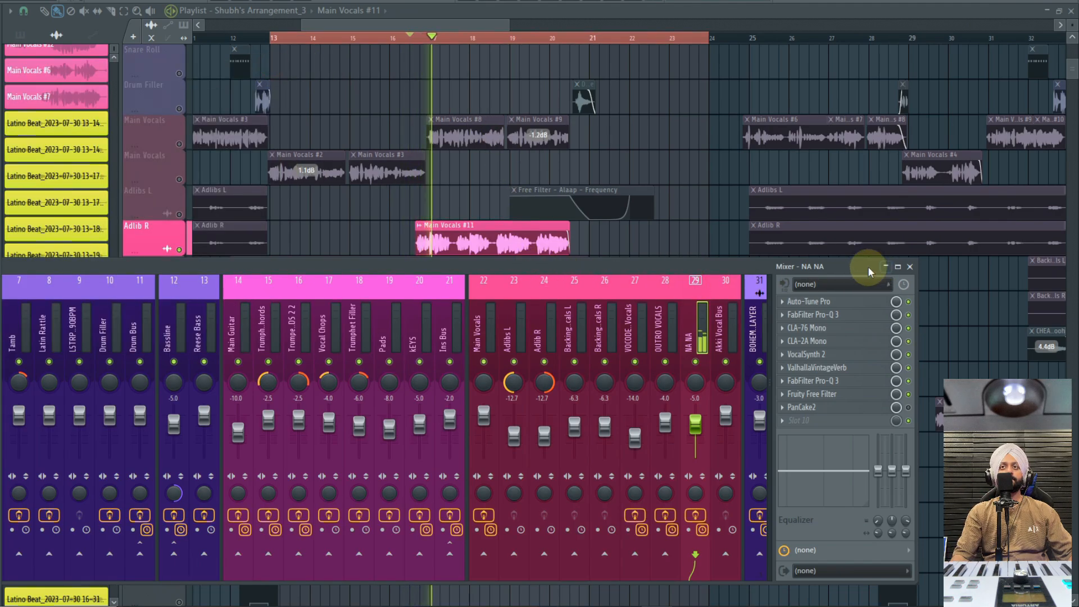
drag(710, 271, 870, 293)
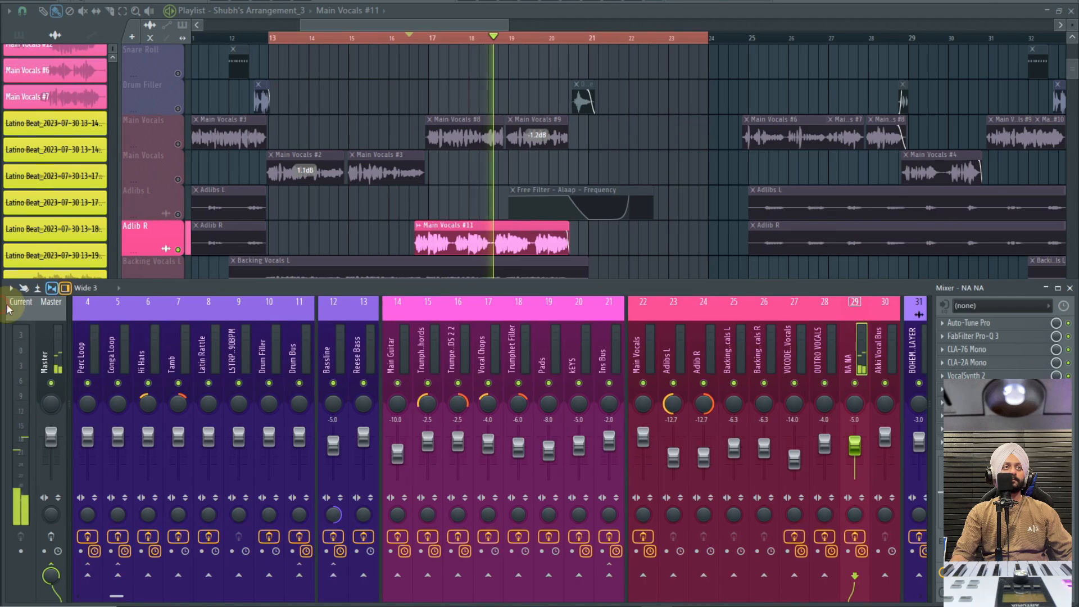
click(1070, 288)
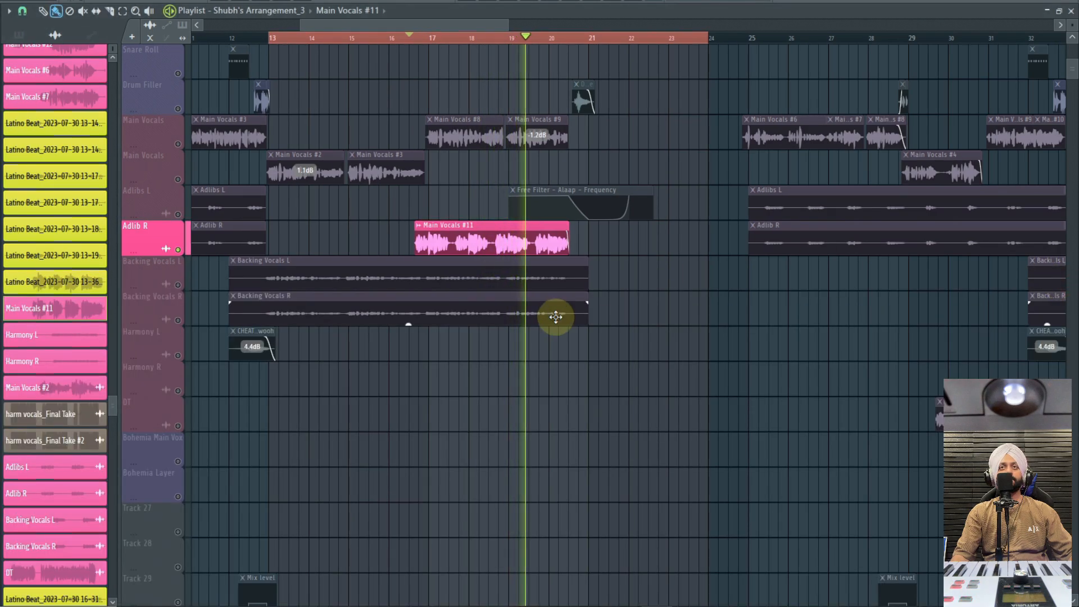
key(space)
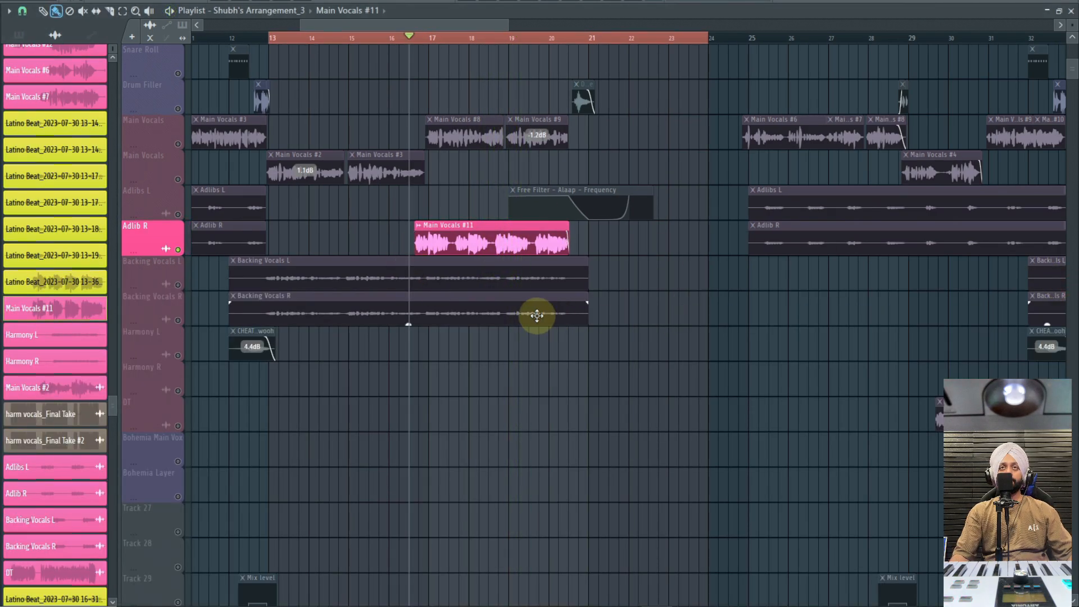
Step: Unsolo the Adlib R track to restore all tracks and play the full mix from shortly before bar 17
scroll(534, 312, up, 10)
right_click(178, 320)
right_click(178, 320)
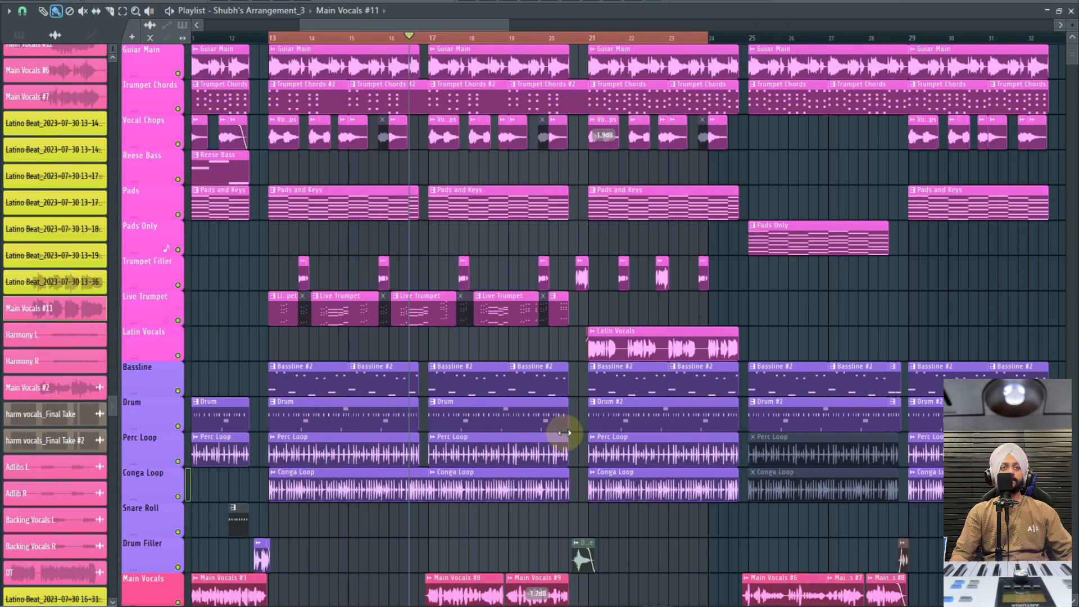
scroll(438, 393, down, 5)
scroll(446, 418, up, 1)
scroll(446, 418, up, 2)
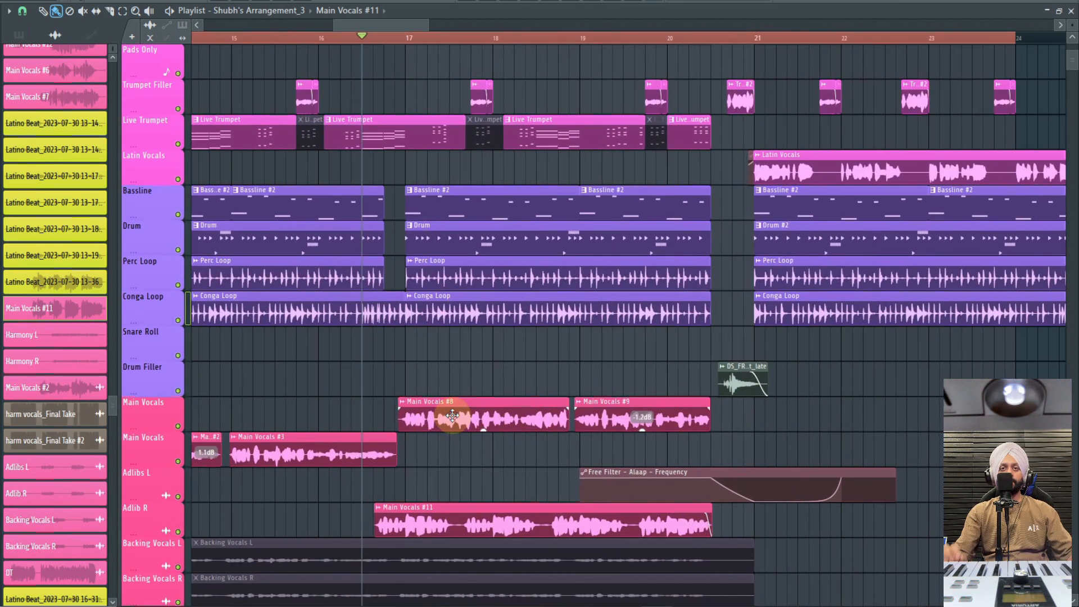
key(space)
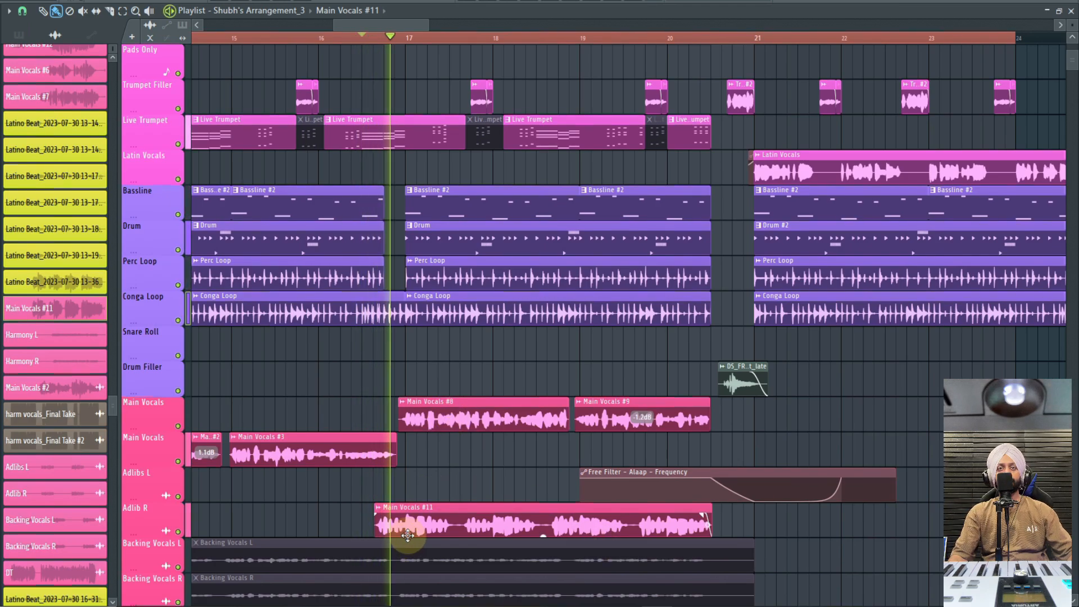
scroll(491, 444, down, 4)
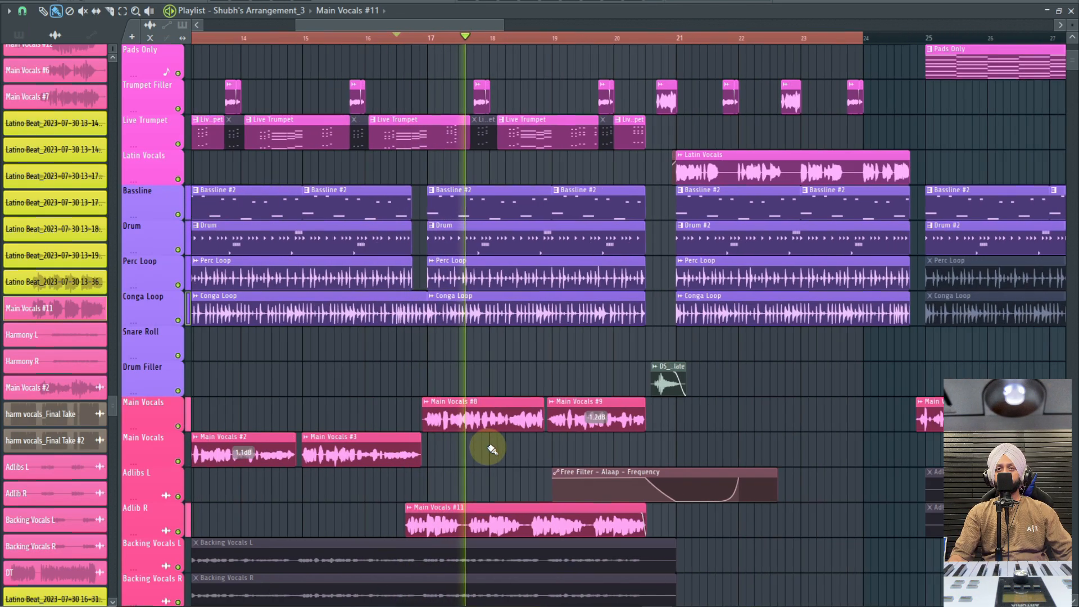
Step: Play the soloed Trumpet Filler and Latin Vocals tracks from bar 21
scroll(509, 440, up, 6)
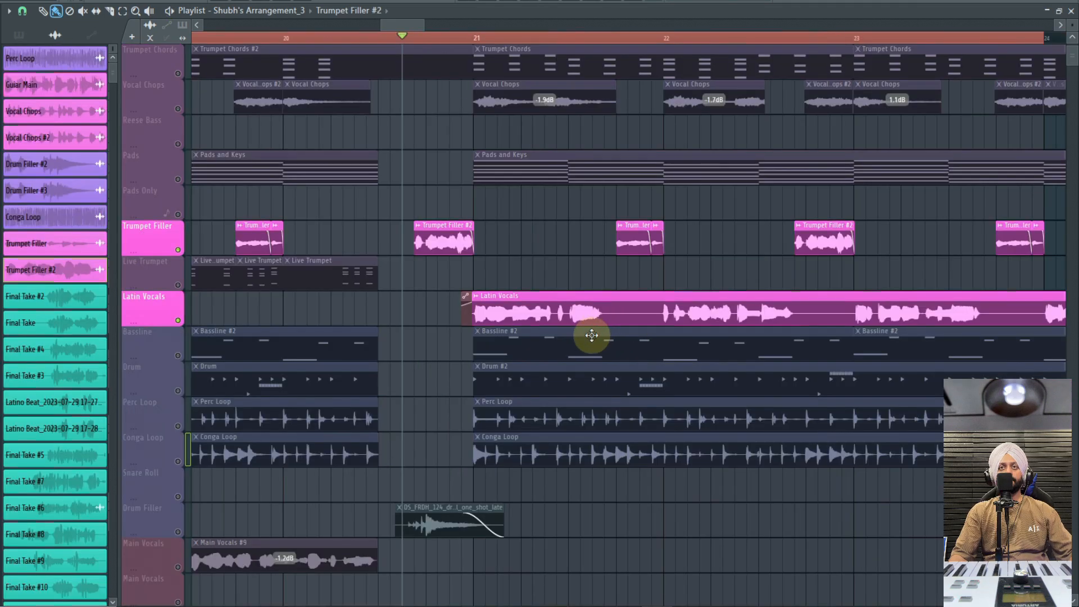
scroll(590, 337, up, 3)
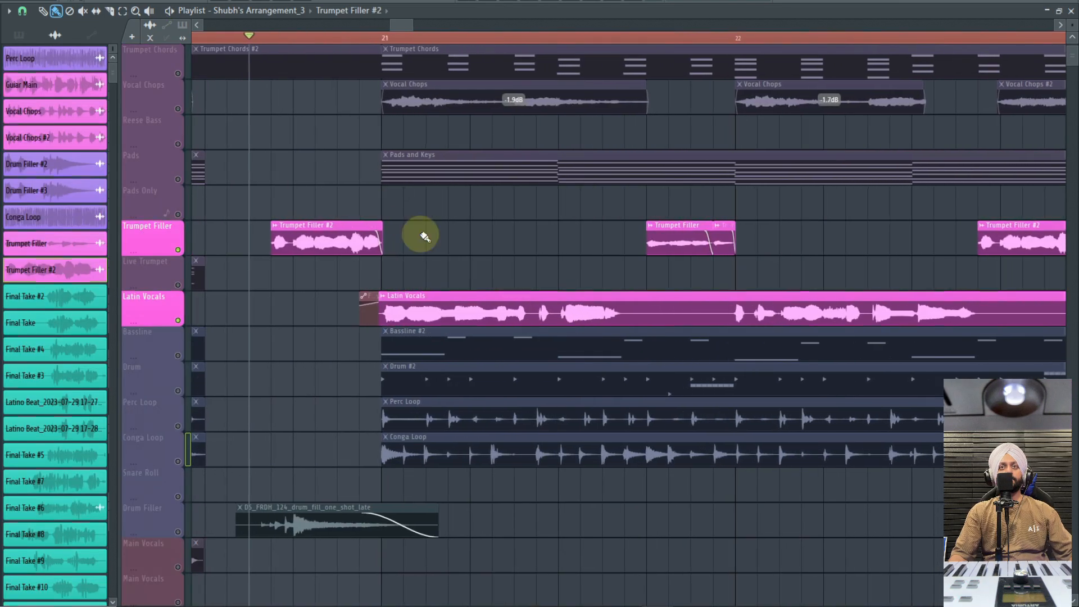
scroll(480, 336, down, 4)
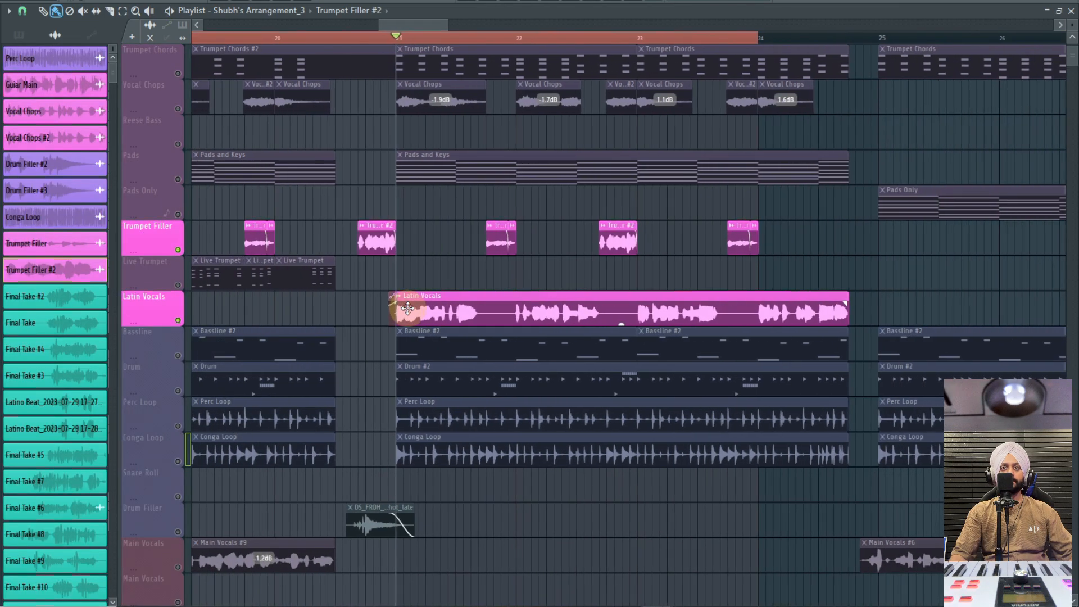
key(space)
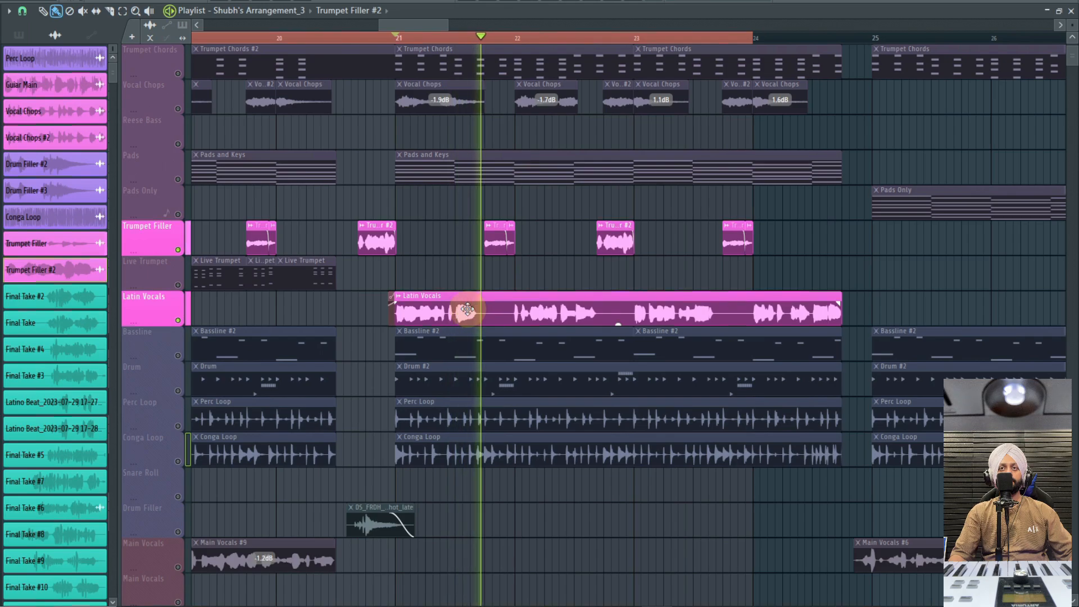
scroll(471, 320, down, 2)
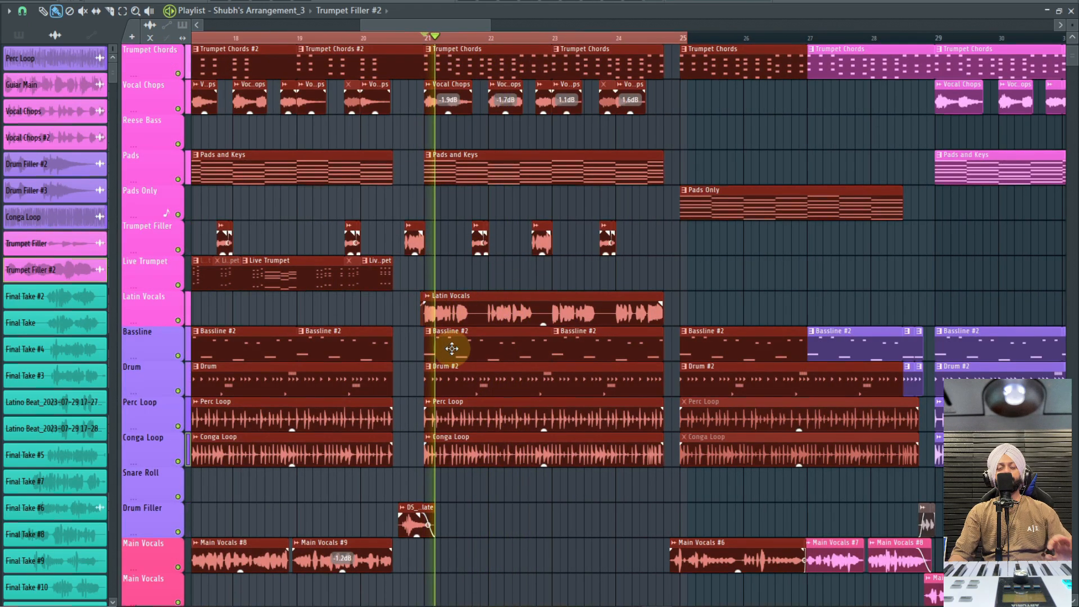
Step: Review the full mix during playback from bar 21, and select bars 25 to 29 in the timeline
scroll(449, 340, down, 3)
scroll(478, 321, down, 3)
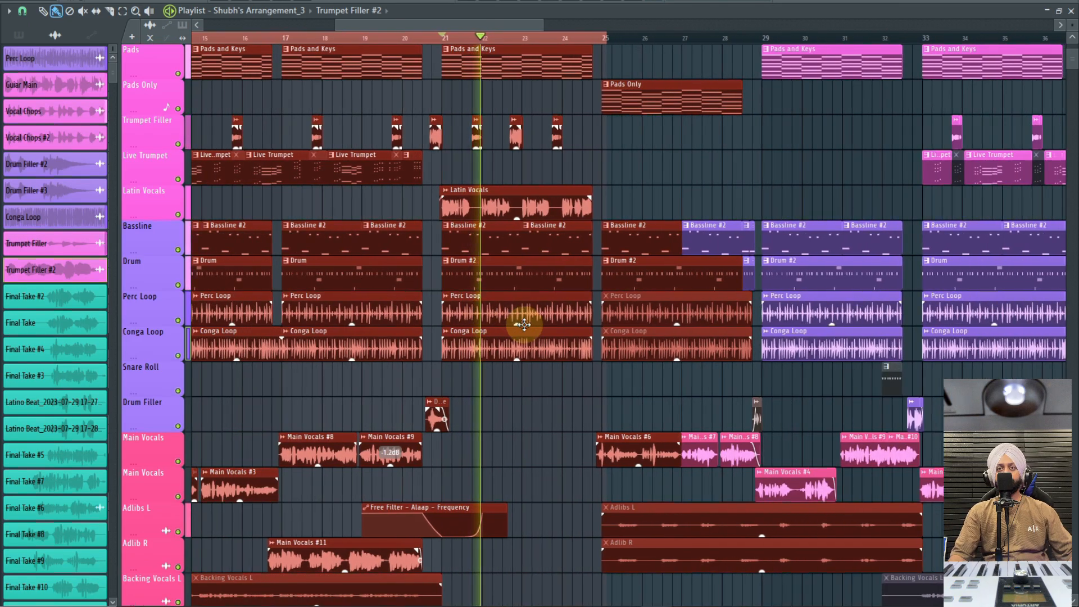
scroll(522, 321, up, 4)
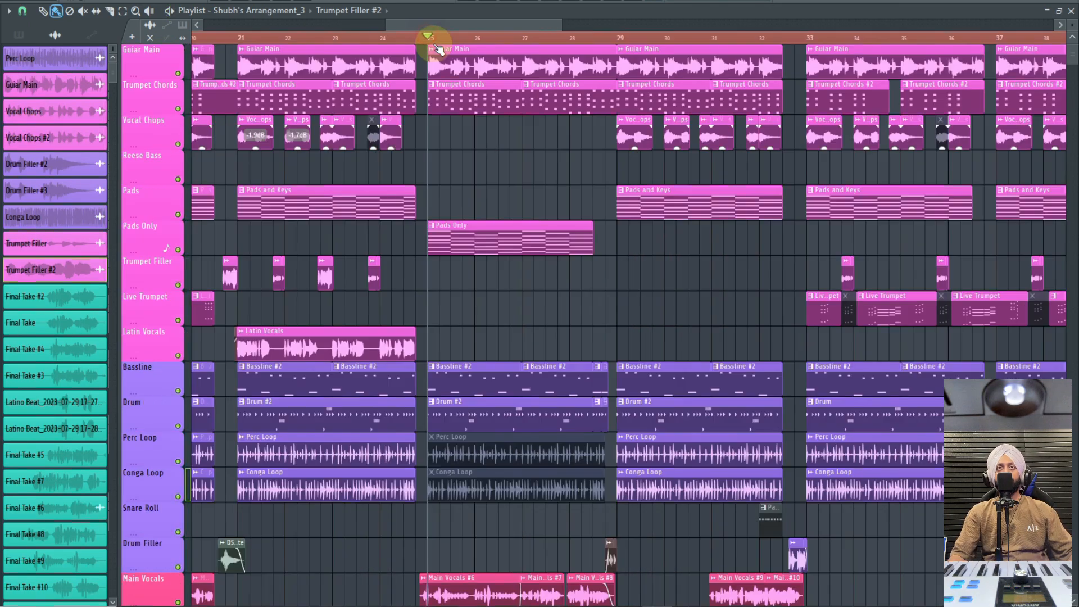
drag(429, 35, 617, 36)
Step: Solo the Bassline track and unmute the Drum, Pads Only, Trumpet Chords and guitar tracks
ctrl+click(177, 391)
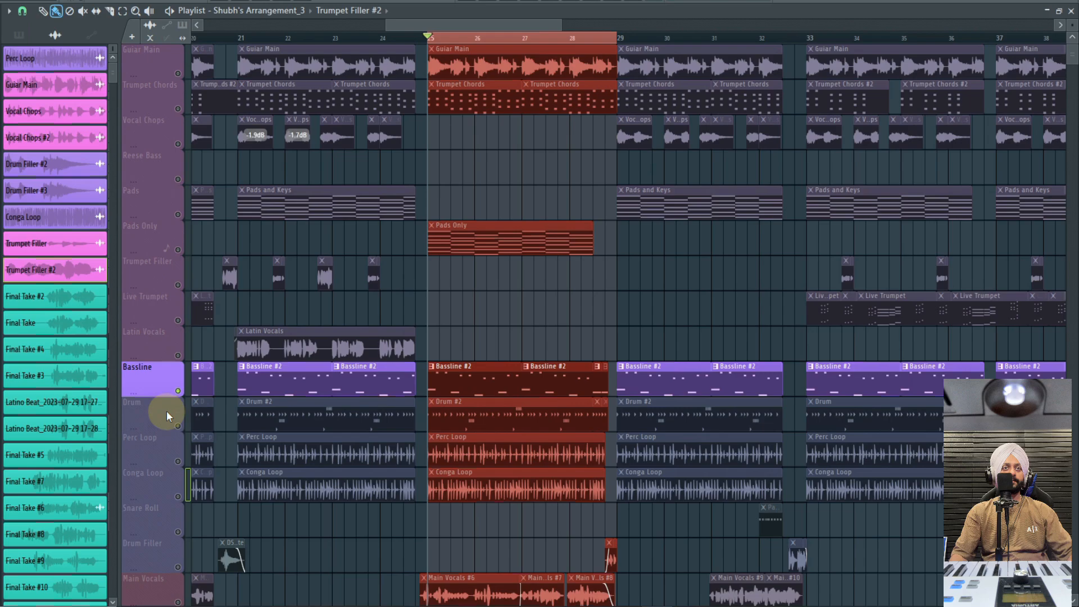
click(177, 426)
click(178, 250)
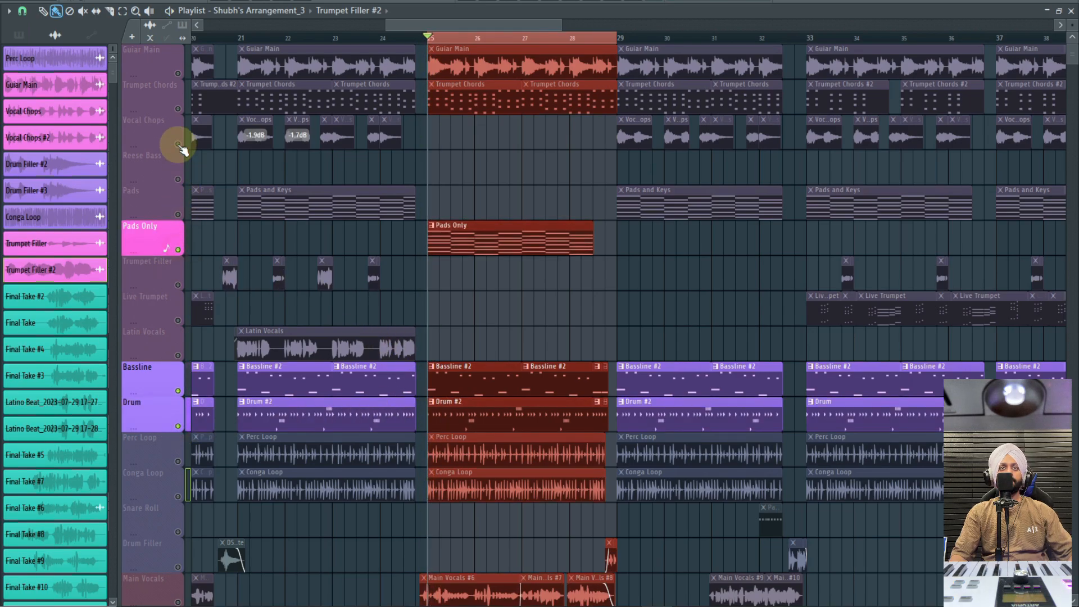
click(178, 145)
click(178, 109)
click(177, 74)
Step: Unmute Tracks 31 to 33 with the Rhodes, Reese Bass #2 and Drum Filler #4 automation clips, and play from bar 25
scroll(278, 289, down, 10)
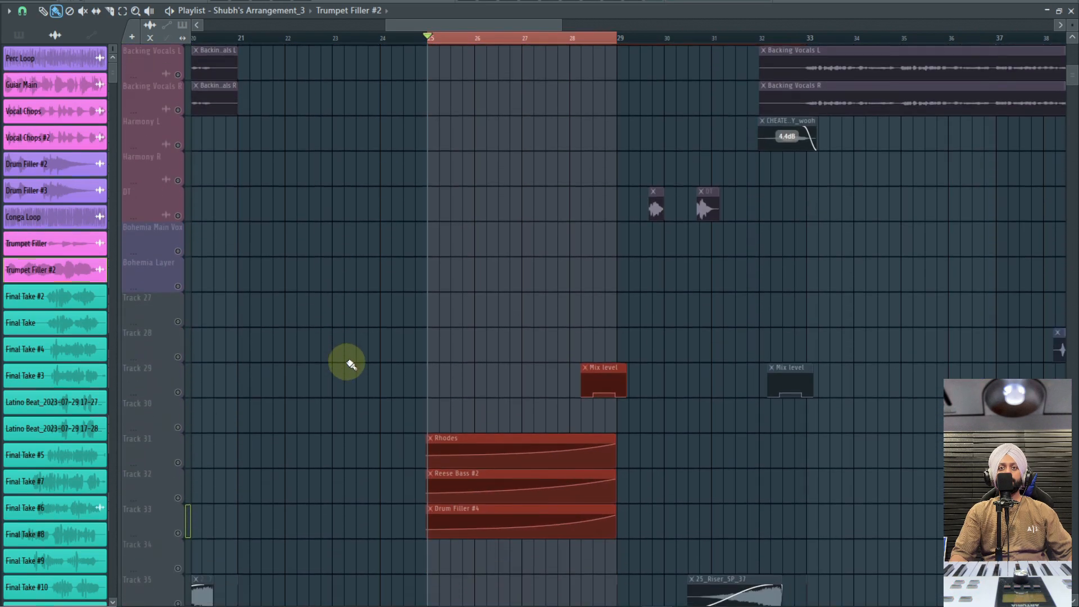
click(178, 462)
click(177, 498)
click(177, 533)
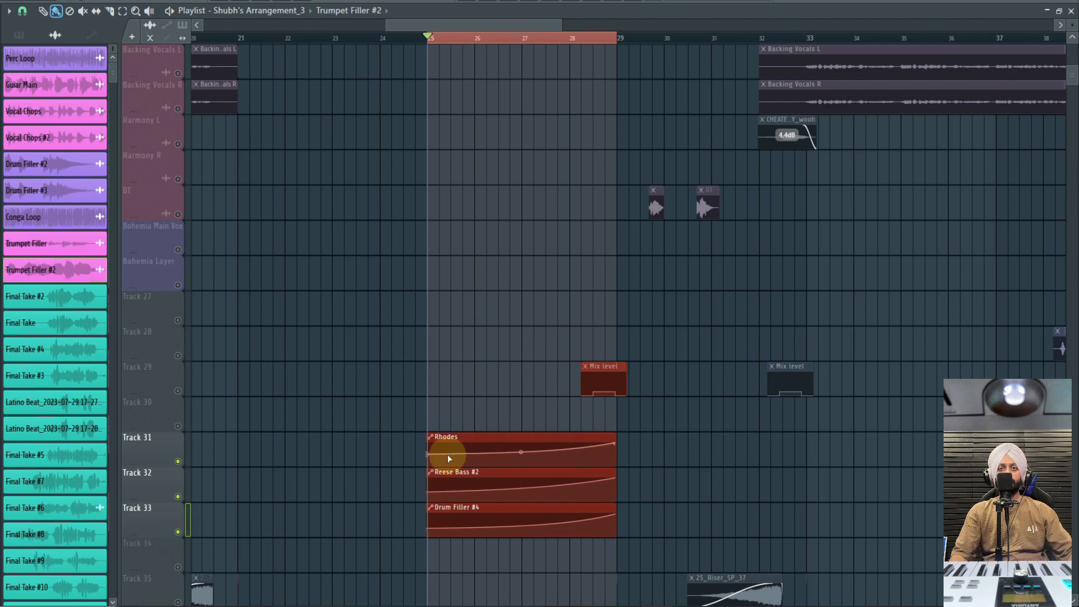
scroll(450, 459, down, 5)
scroll(458, 439, up, 3)
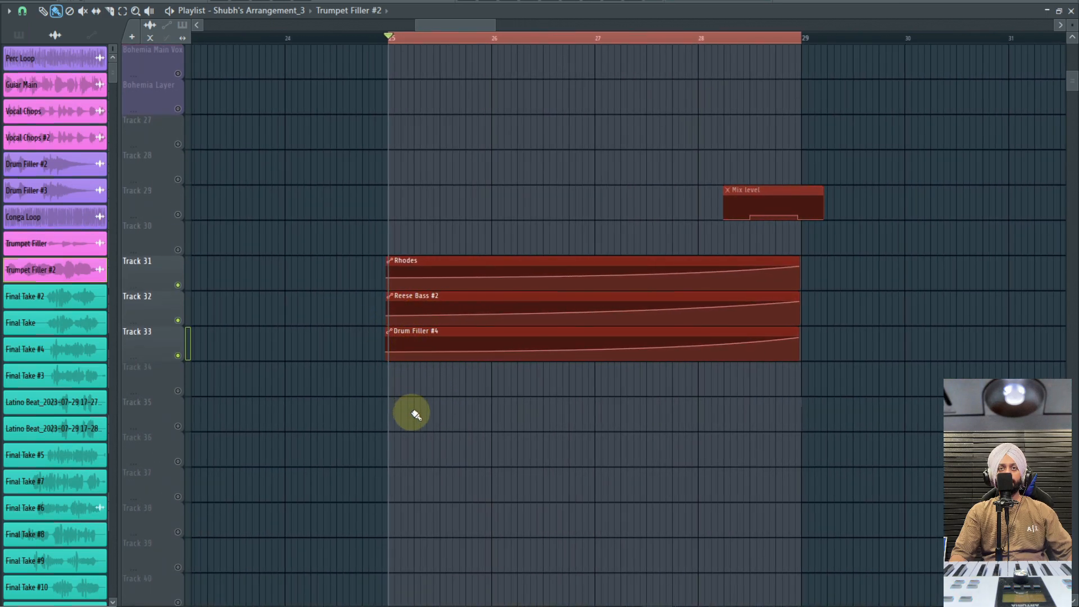
scroll(416, 414, up, 12)
key(space)
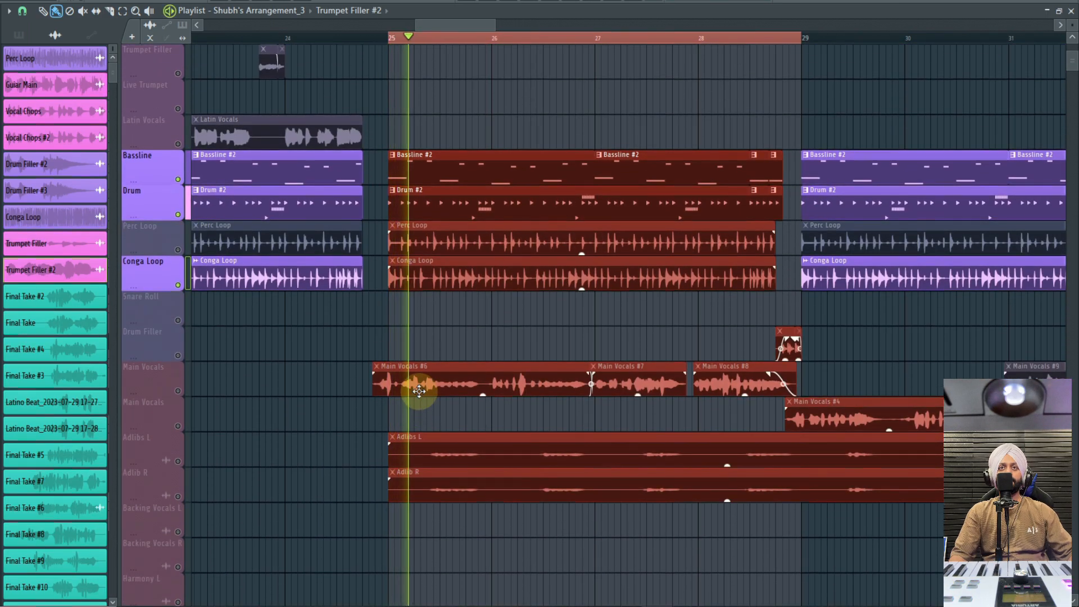
Step: Open the mixer during playback and inspect the Ins Bus and Drum Bus effect chains
scroll(419, 391, up, 5)
click(525, 3)
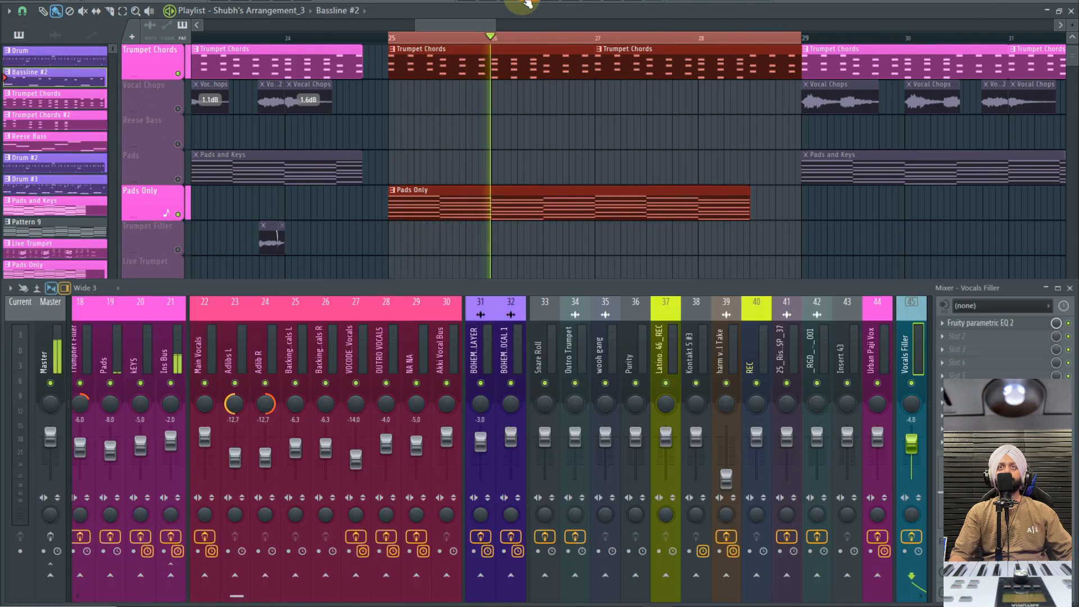
click(174, 360)
scroll(317, 342, up, 3)
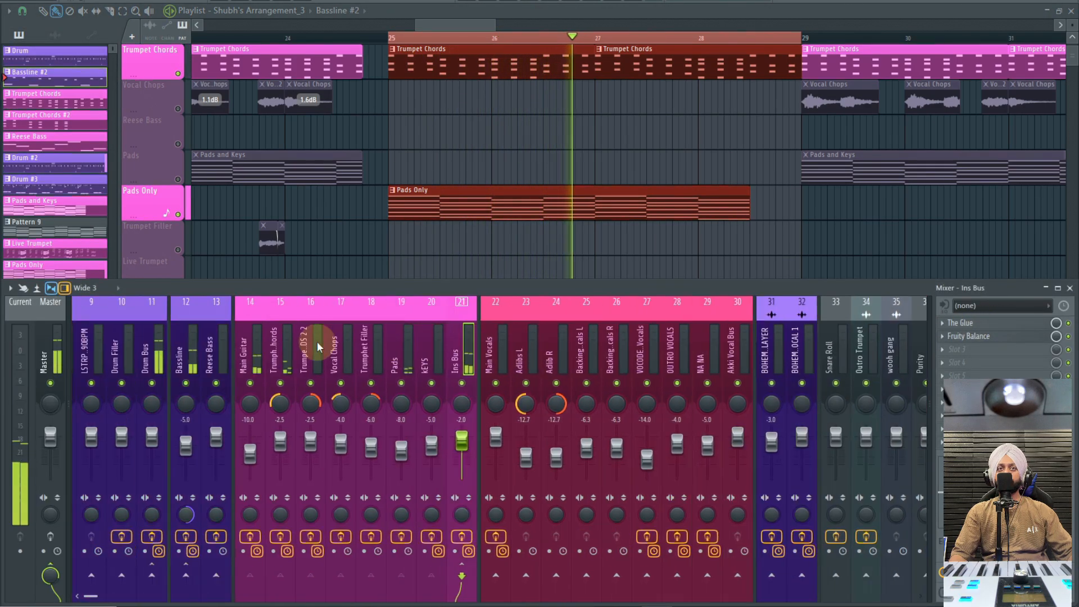
scroll(317, 342, up, 3)
click(389, 354)
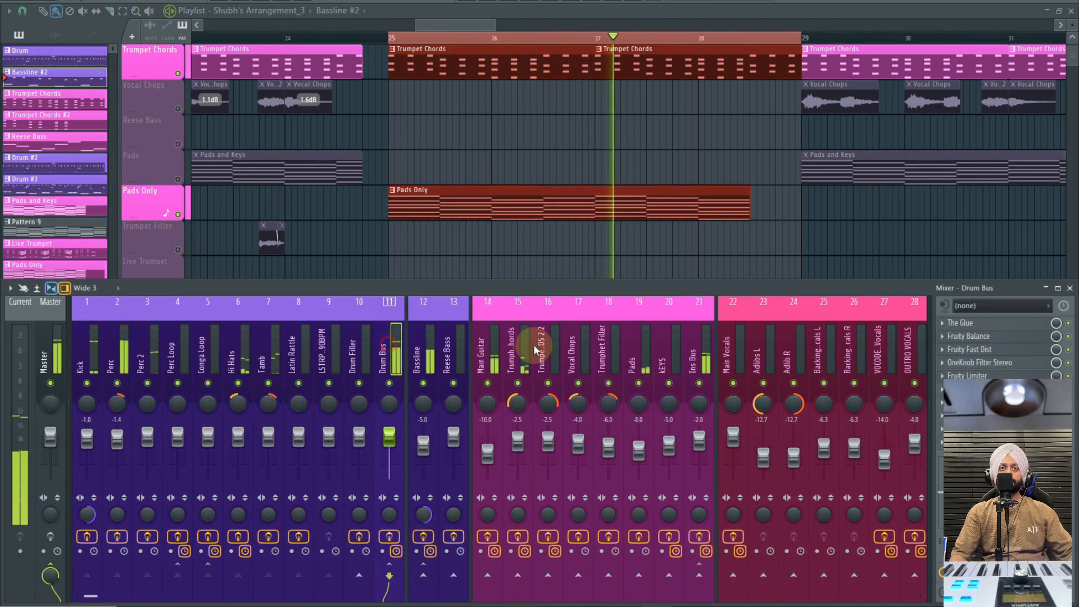
Step: Open the OneKnob Filter Stereo effect on the Drum Bus, reposition its window, stop playback and close the effect
click(981, 363)
drag(421, 205, 462, 239)
key(space)
key(Escape)
Step: Return to the full playlist and extend the timeline selection to cover bars 25 to 33
click(457, 27)
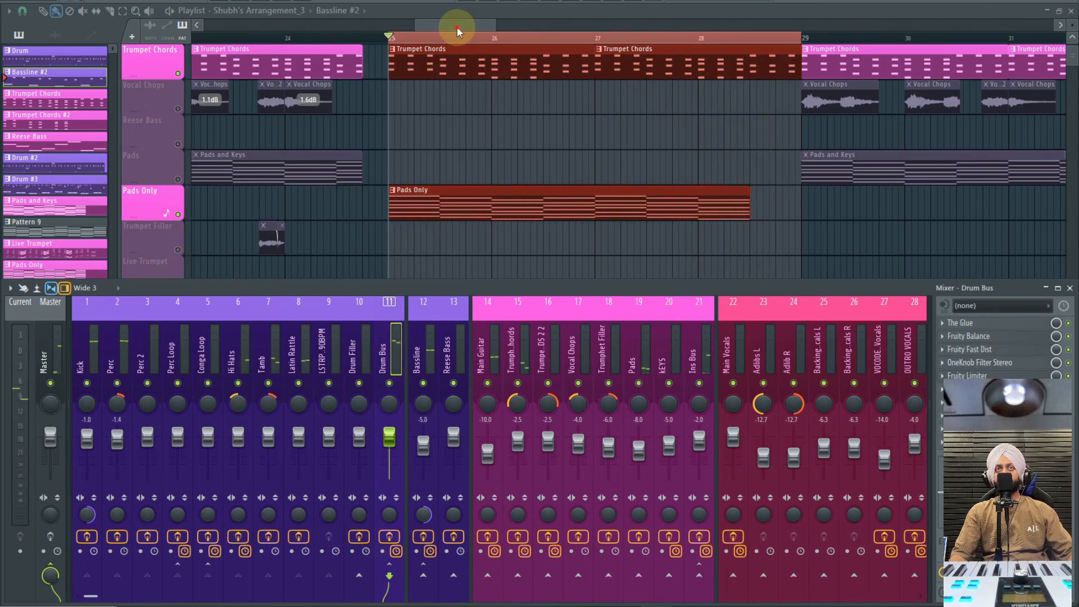
scroll(611, 41, down, 4)
drag(698, 40, 878, 41)
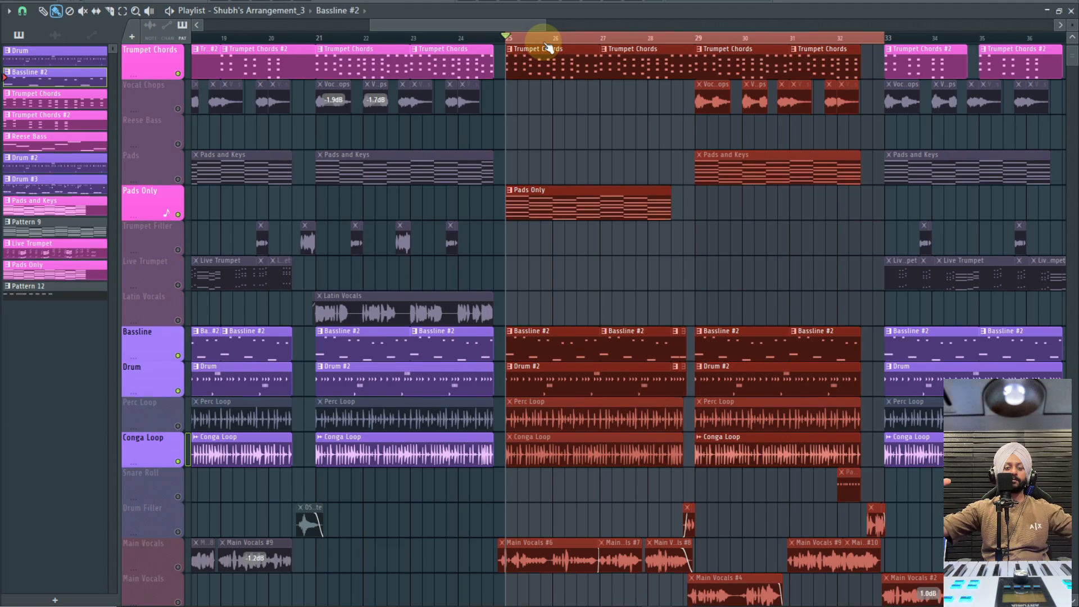
Step: Extend the timeline selection to bar 49 and examine the percussion and vocal clips between bars 29 and 41
scroll(627, 40, right, 1)
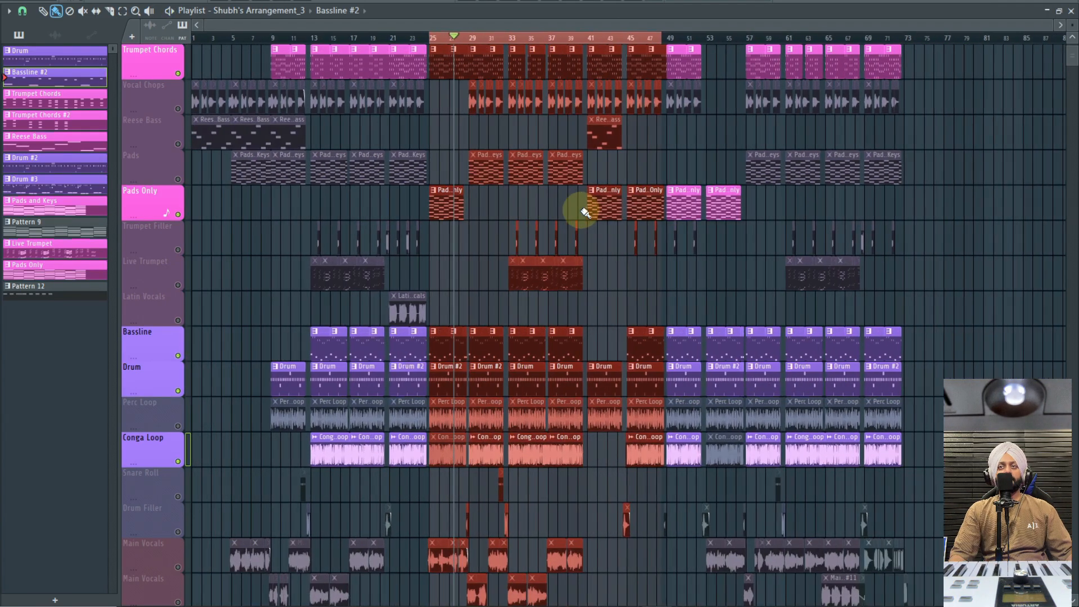
scroll(568, 213, up, 3)
scroll(535, 208, down, 5)
scroll(458, 180, up, 3)
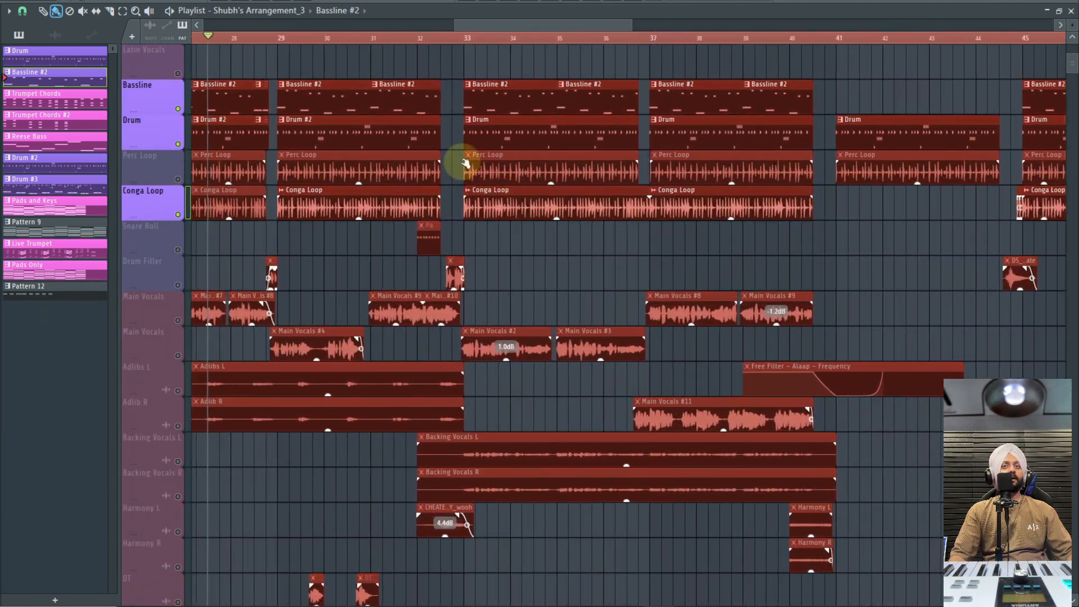
scroll(405, 121, down, 4)
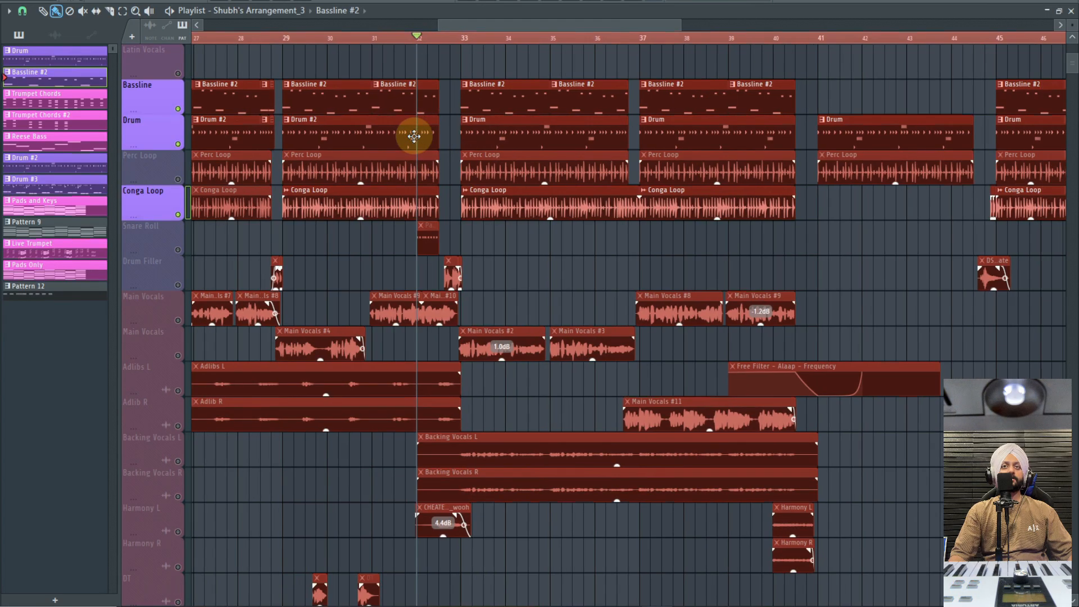
scroll(543, 264, up, 2)
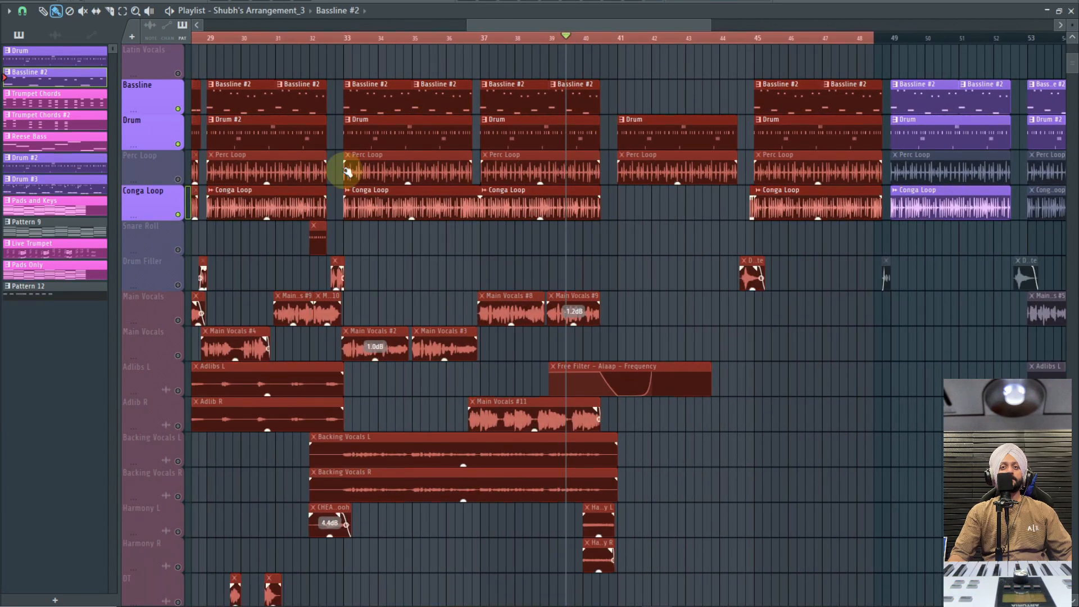
Step: Restore all tracks, solo the Bohemia Main Vox and Bohemia Layer tracks, and play from shortly before bar 41
right_click(176, 426)
right_click(176, 426)
scroll(737, 362, down, 4)
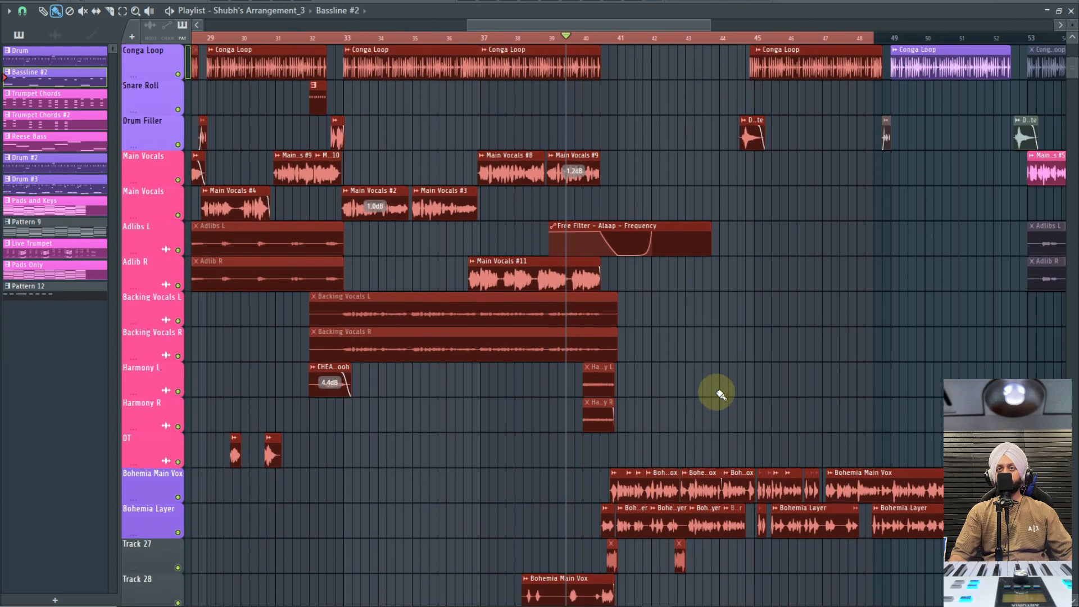
scroll(683, 337, up, 3)
click(430, 38)
key(space)
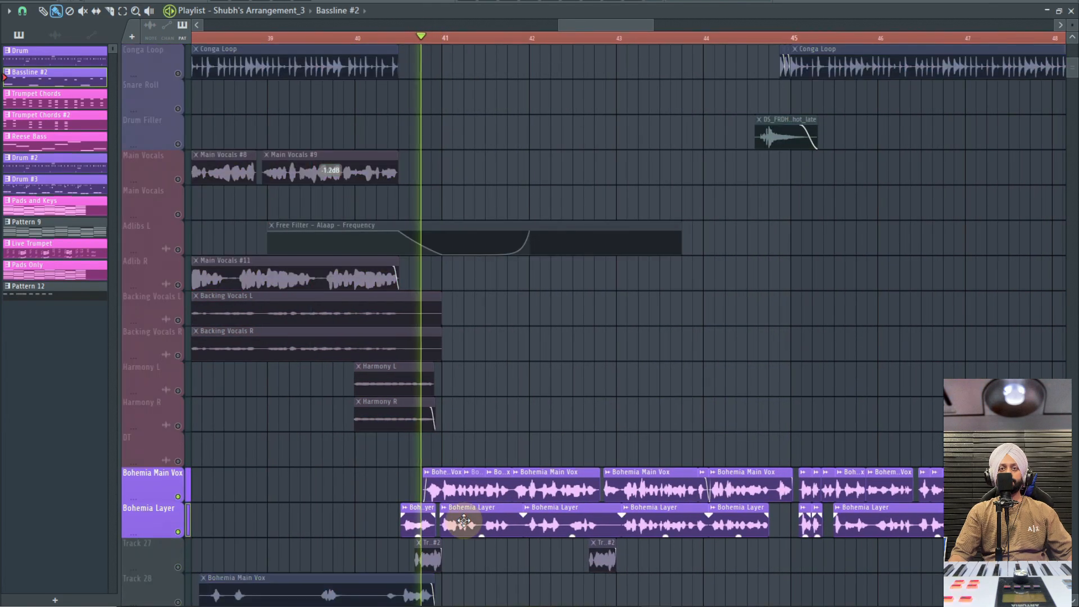
Step: Follow the soloed Bohemia vocals past bar 41, stop playback, restore all tracks, and survey the vocal clips across the whole song
scroll(481, 521, down, 1)
scroll(480, 521, down, 5)
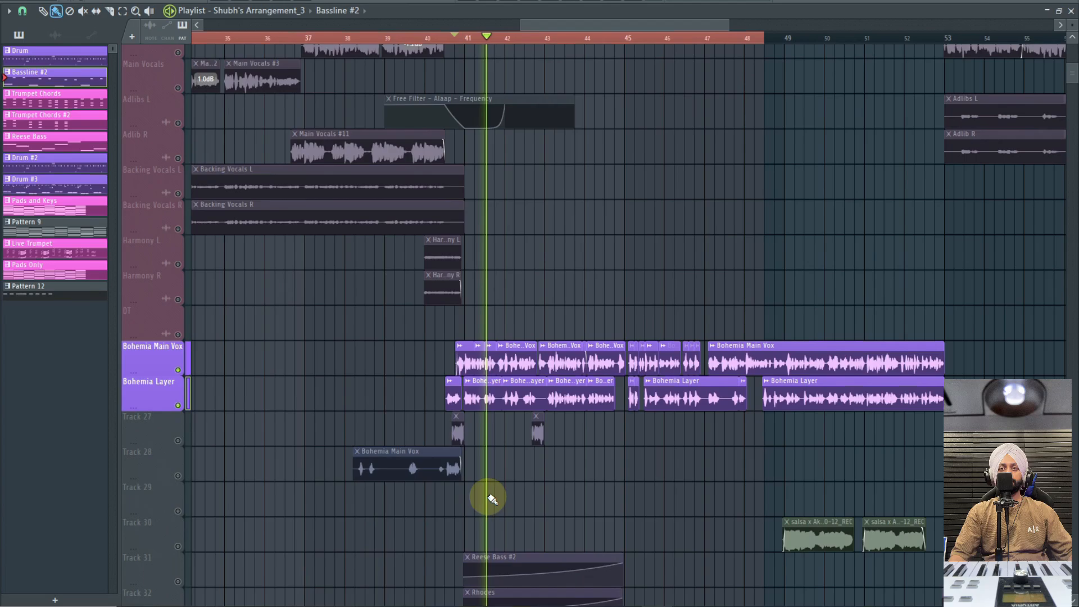
scroll(523, 412, down, 5)
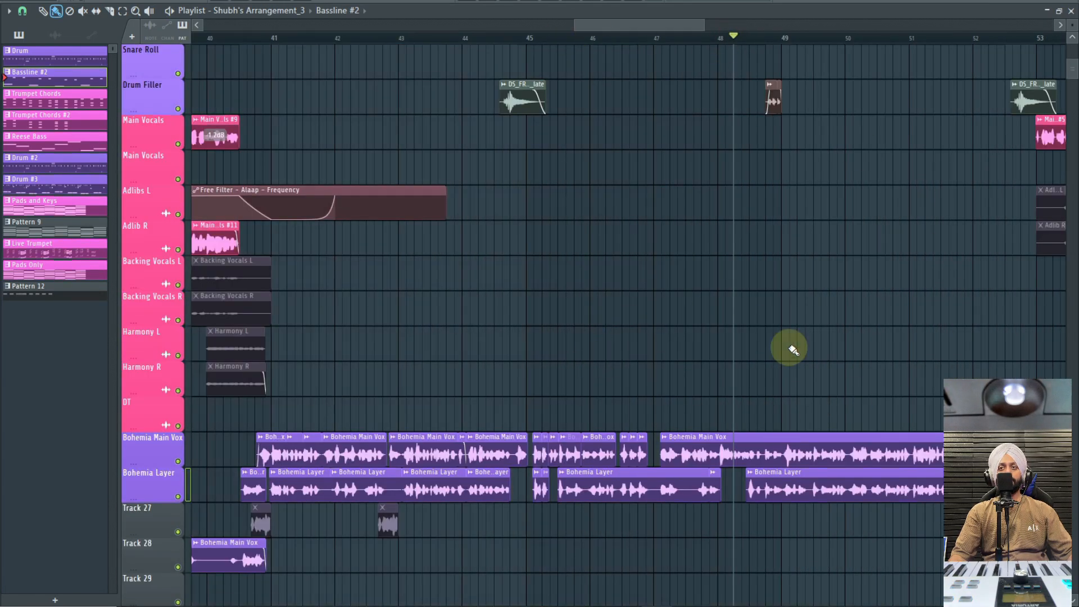
scroll(655, 27, down, 6)
scroll(596, 84, up, 2)
drag(544, 25, 300, 27)
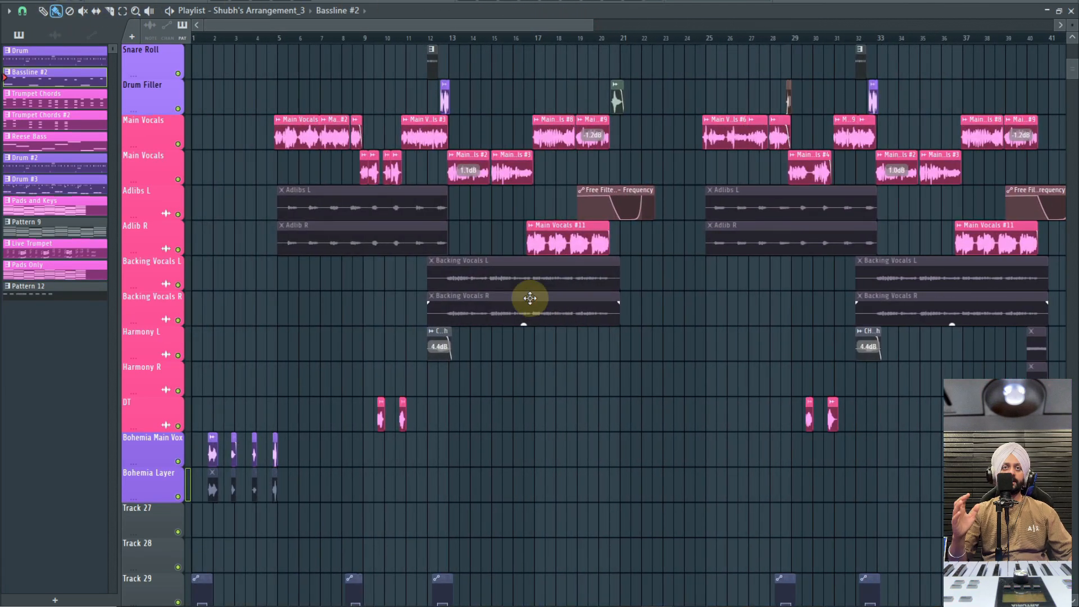
scroll(534, 360, down, 5)
scroll(513, 314, up, 2)
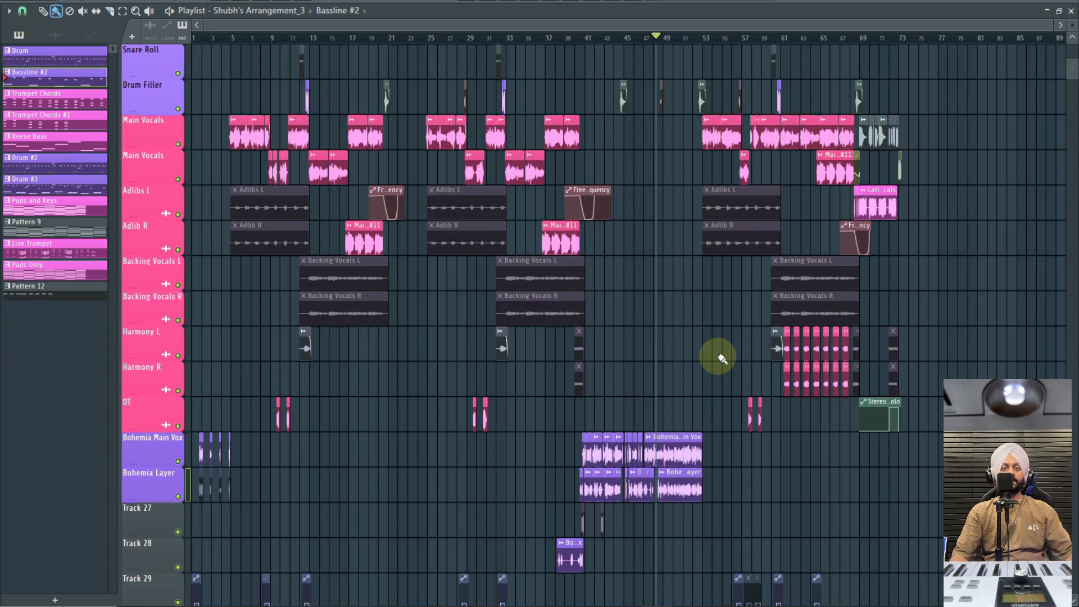
scroll(703, 382, up, 2)
scroll(450, 360, down, 2)
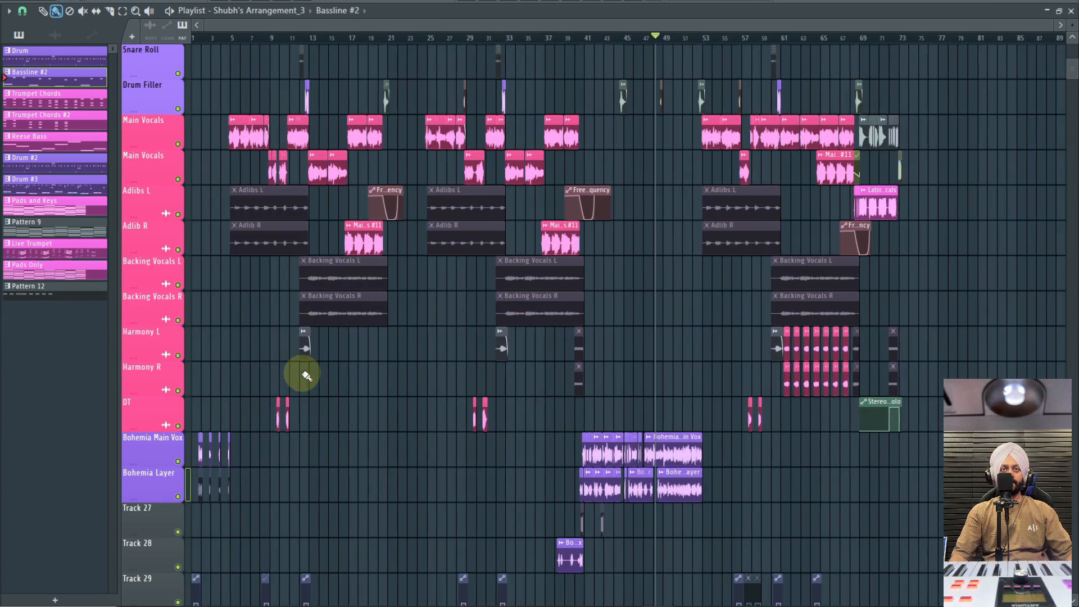
Step: Solo the Harmony L track and play the CHEATER DRY_wooh clip from just before bar 12
scroll(307, 376, up, 5)
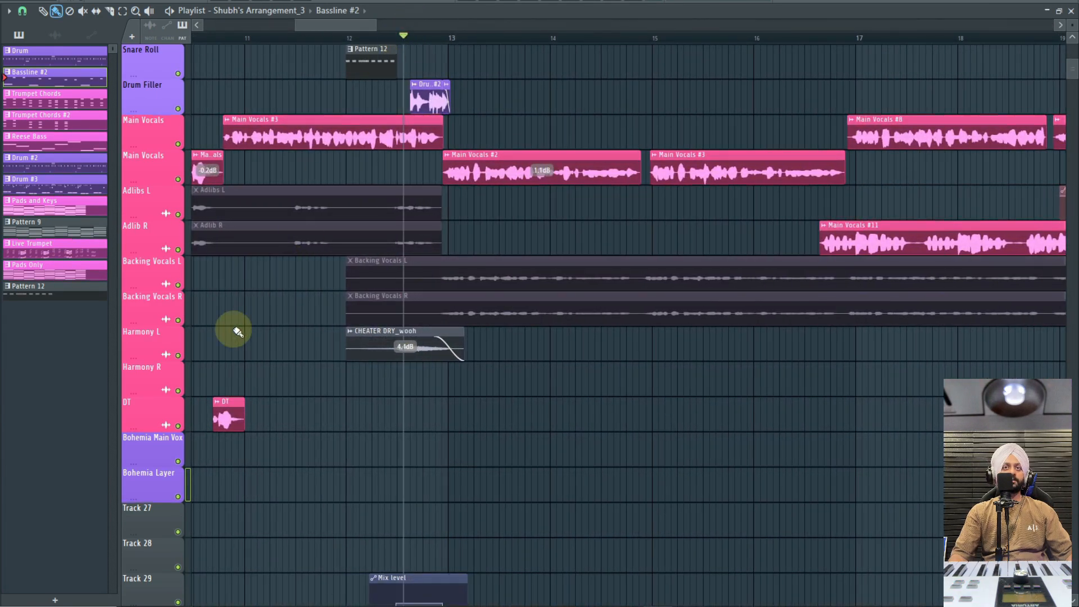
right_click(173, 355)
click(172, 355)
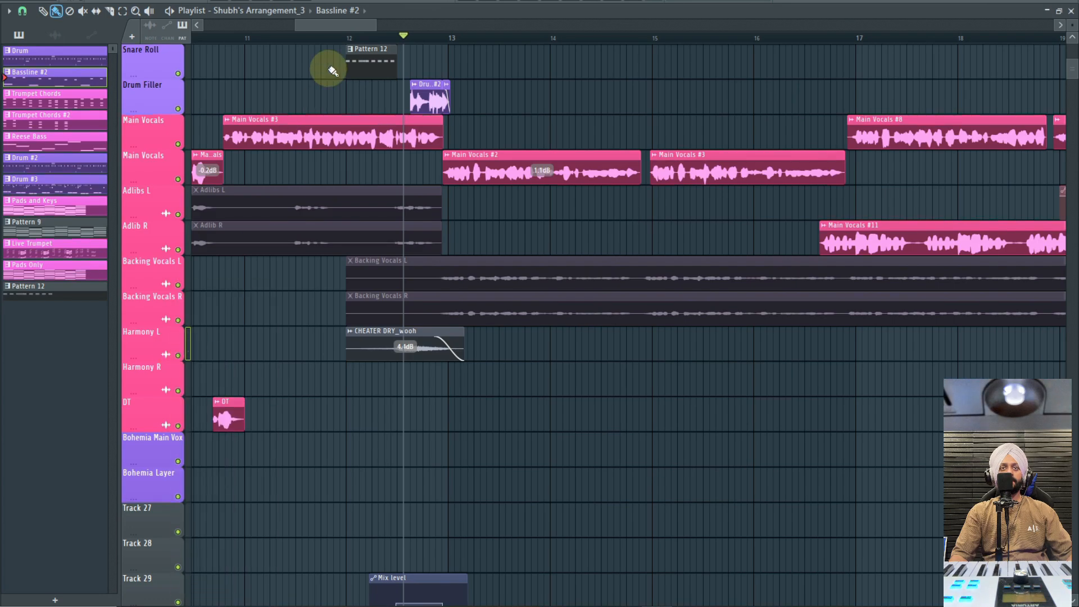
click(411, 359)
scroll(376, 340, up, 3)
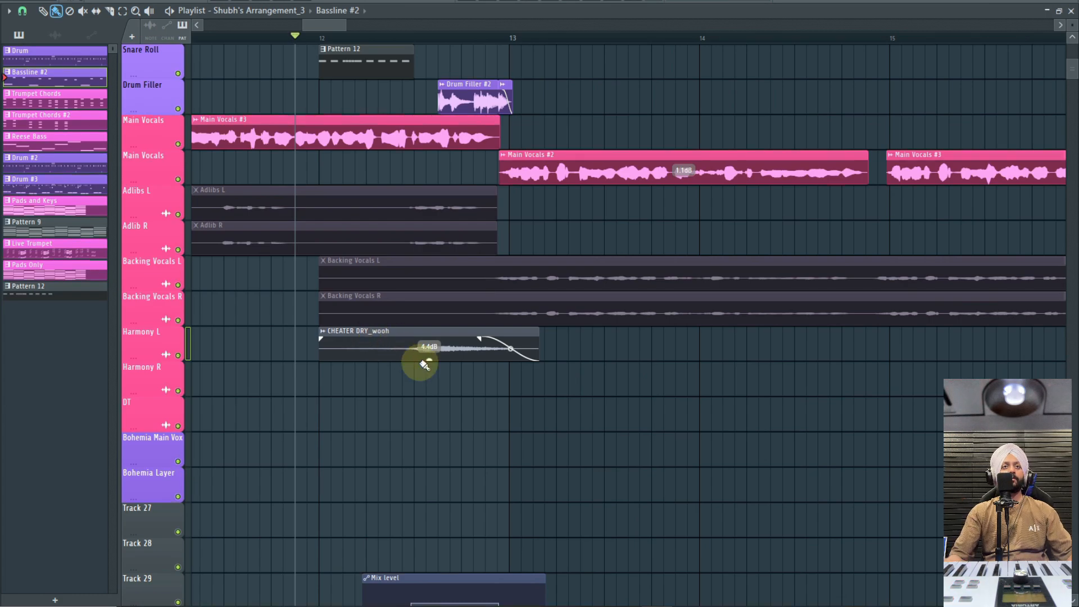
right_click(178, 355)
key(space)
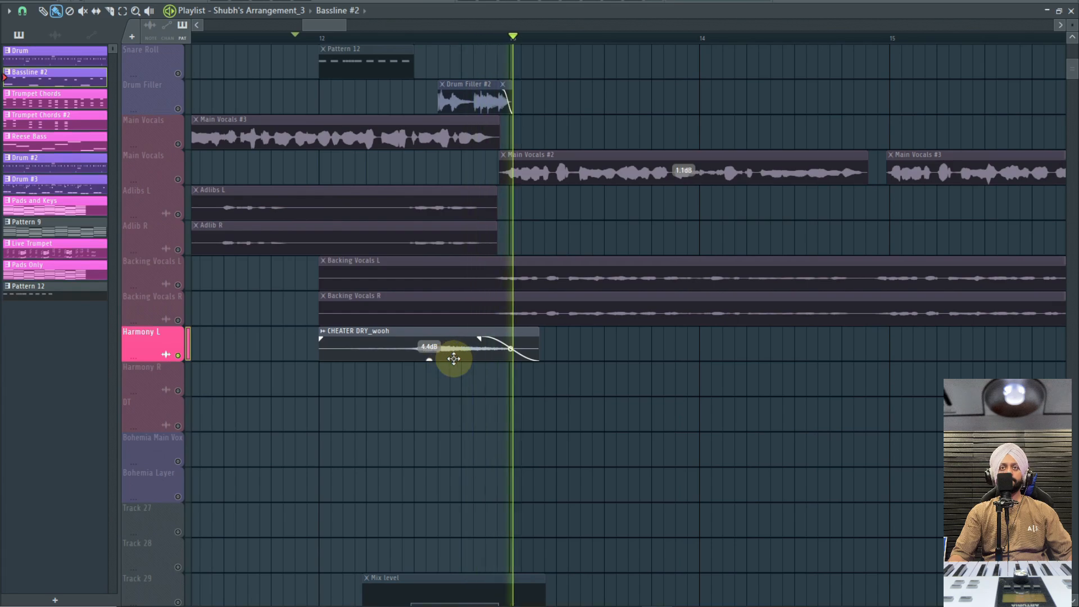
Step: Stop playback, restore all tracks, and play the passage around bar 12 again with the full mix
key(space)
right_click(179, 357)
right_click(179, 357)
right_click(179, 357)
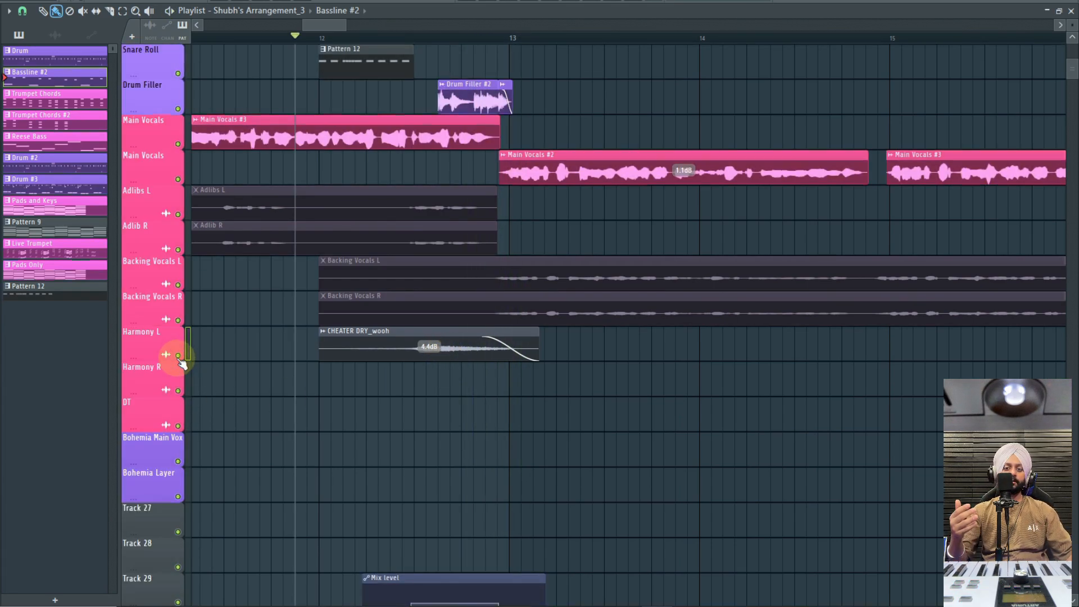
key(space)
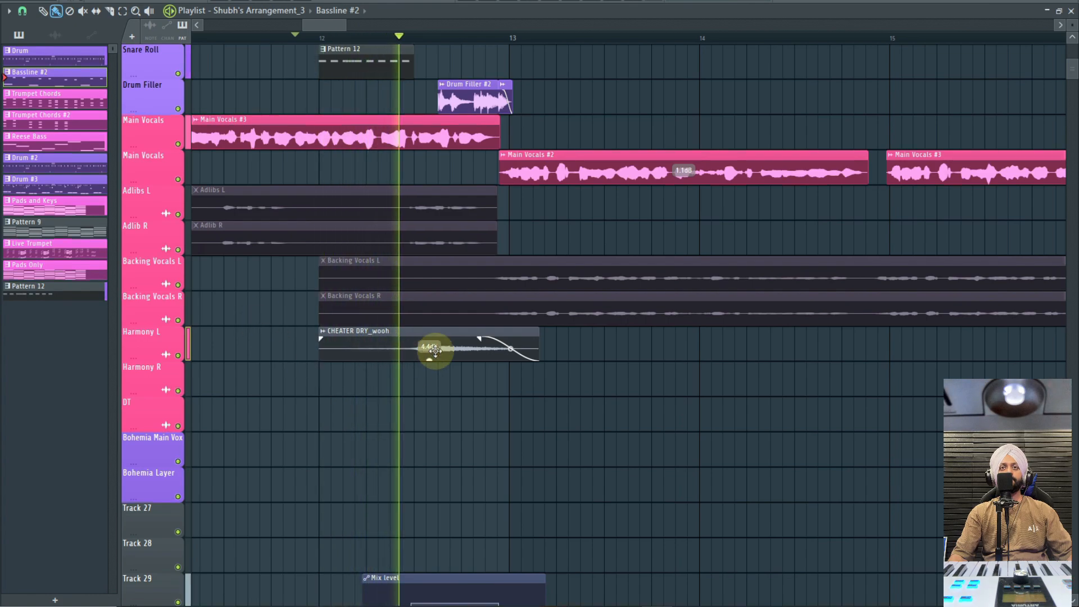
scroll(525, 343, down, 3)
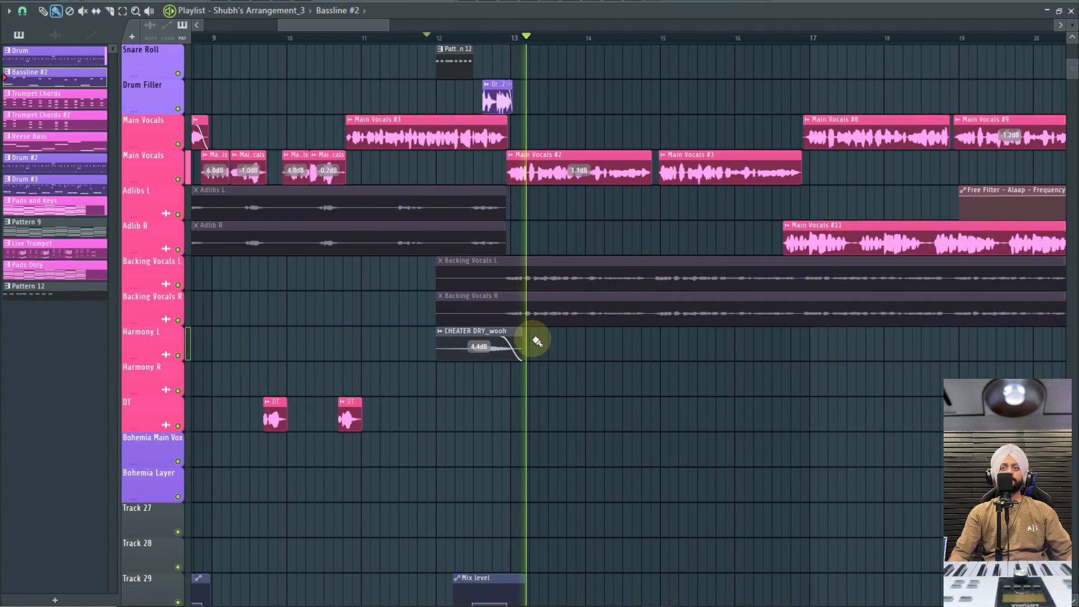
scroll(537, 341, down, 4)
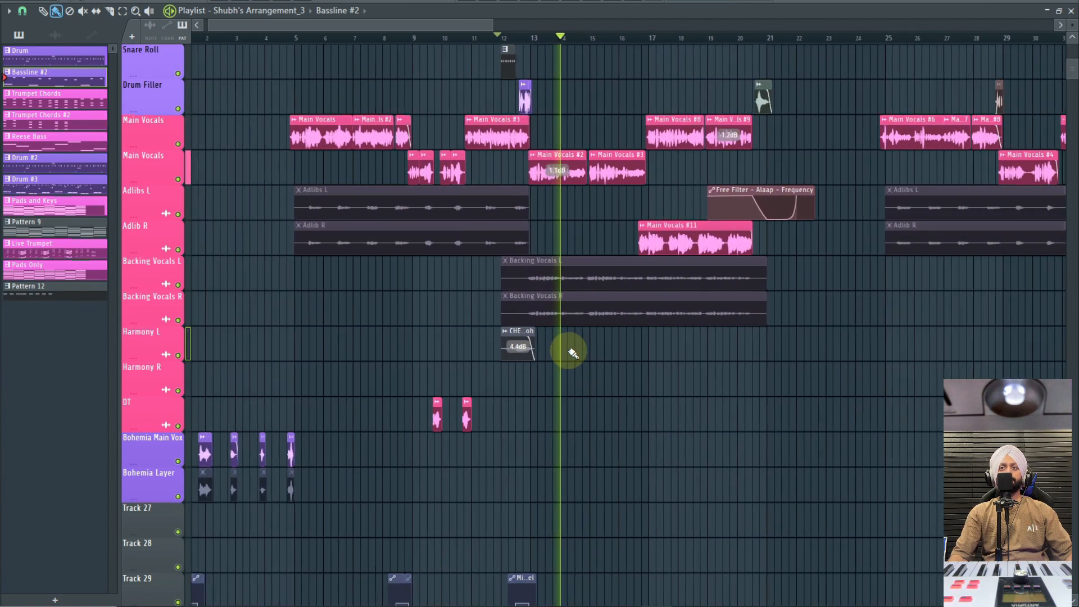
Step: Stop playback and examine how the instrument and drum tracks enter from bar 1 onward
scroll(579, 346, up, 5)
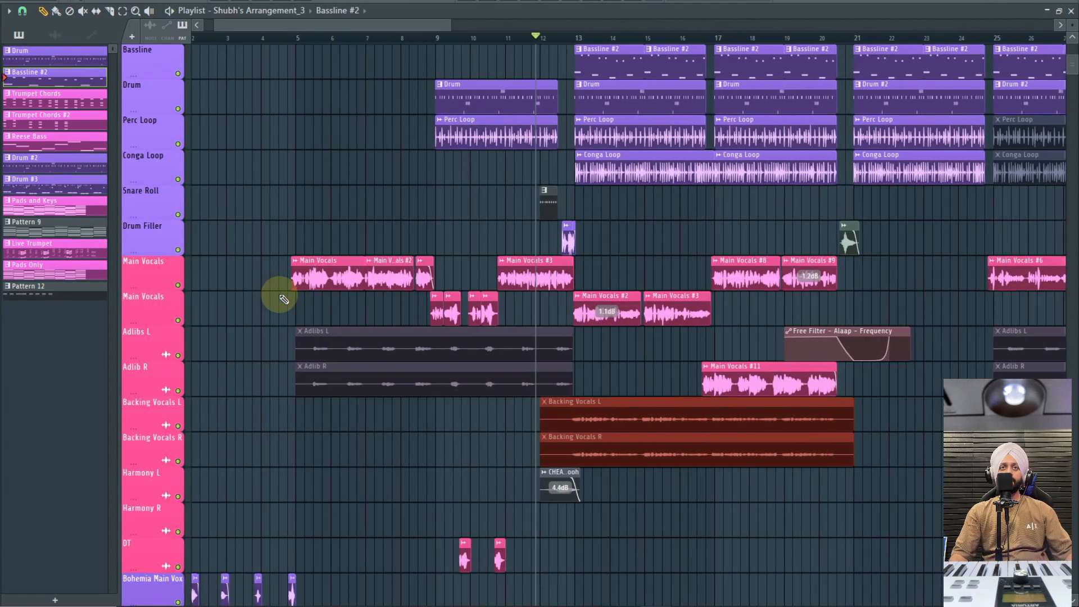
scroll(280, 295, up, 1)
drag(310, 26, 276, 31)
scroll(259, 321, up, 4)
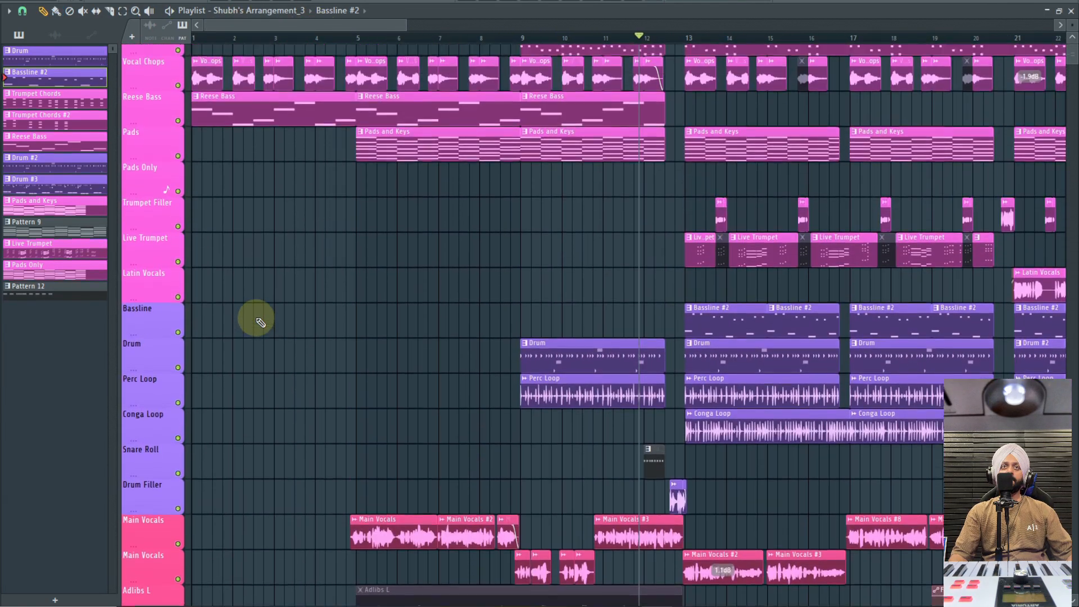
scroll(260, 322, up, 2)
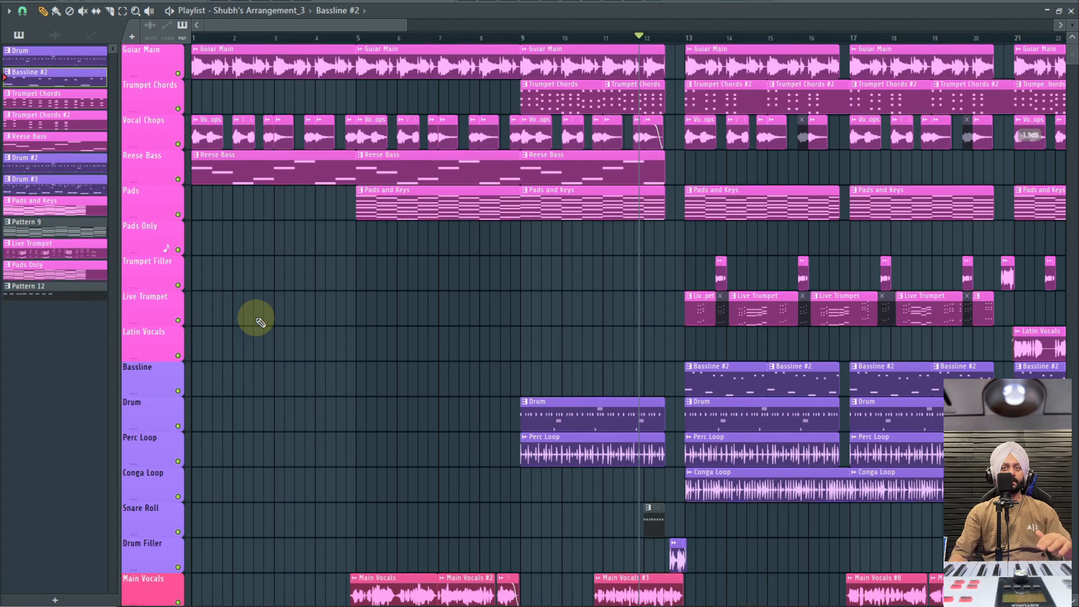
scroll(317, 293, down, 4)
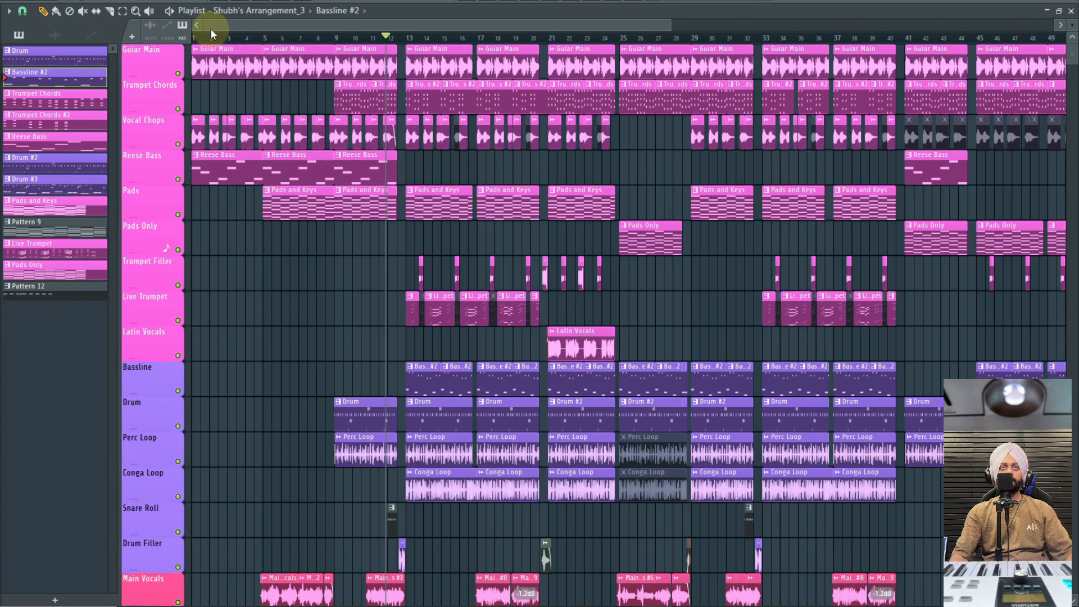
Step: Play the full arrangement from bar 1 through the intro, and stop playback
click(240, 37)
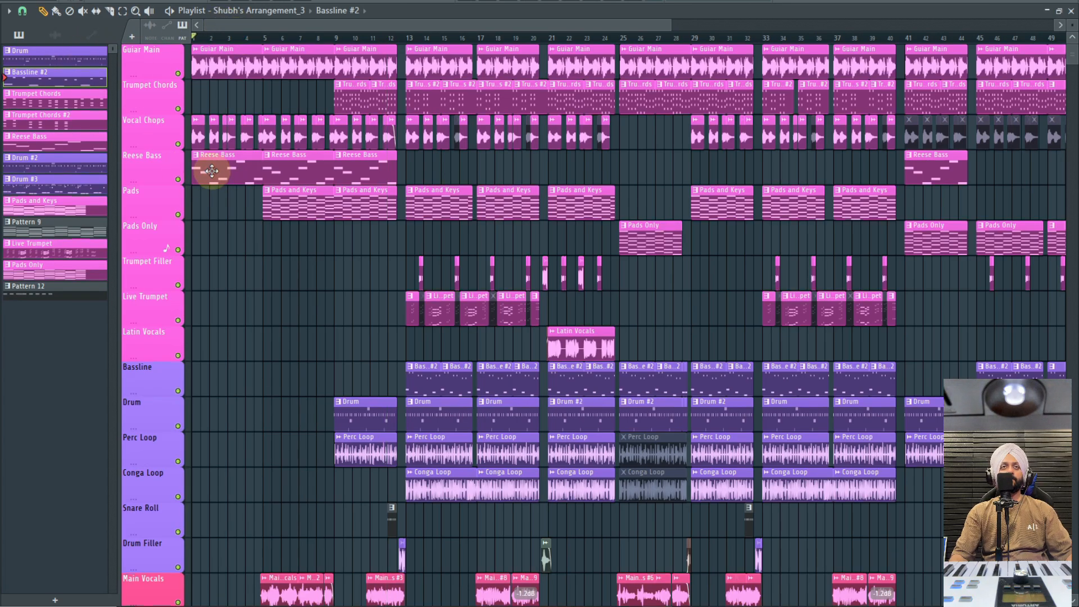
scroll(189, 173, up, 5)
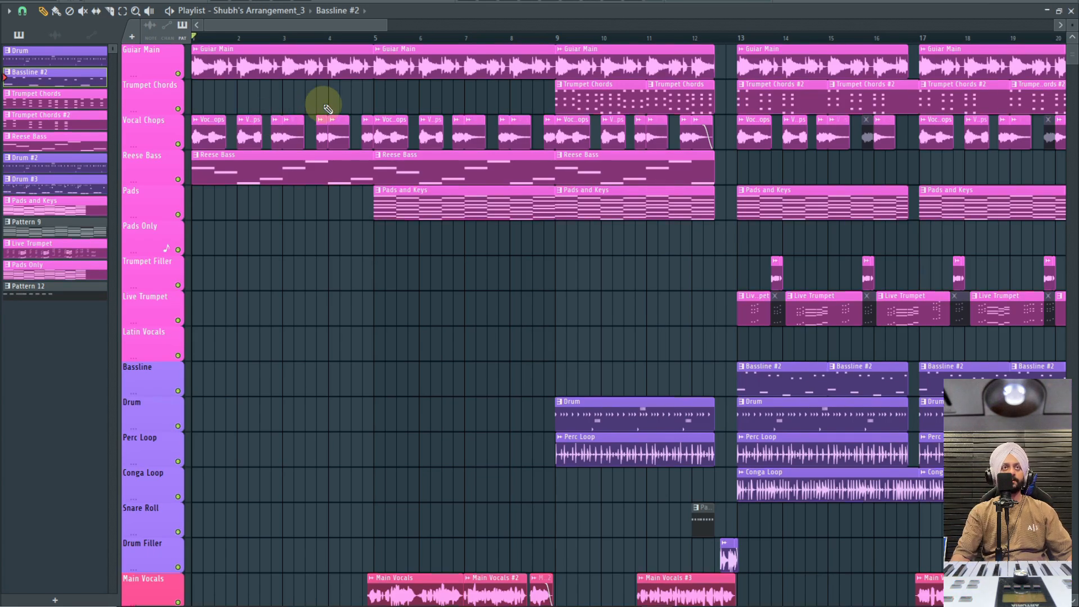
mouse_move(206, 26)
mouse_down()
mouse_move(242, 25)
mouse_move(189, 26)
mouse_up()
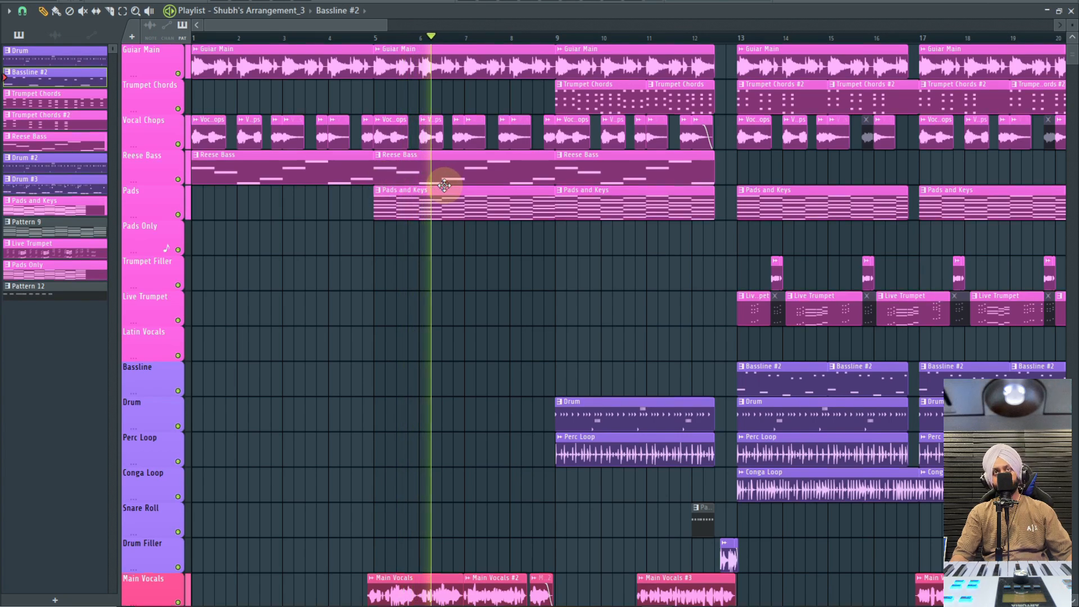
key(space)
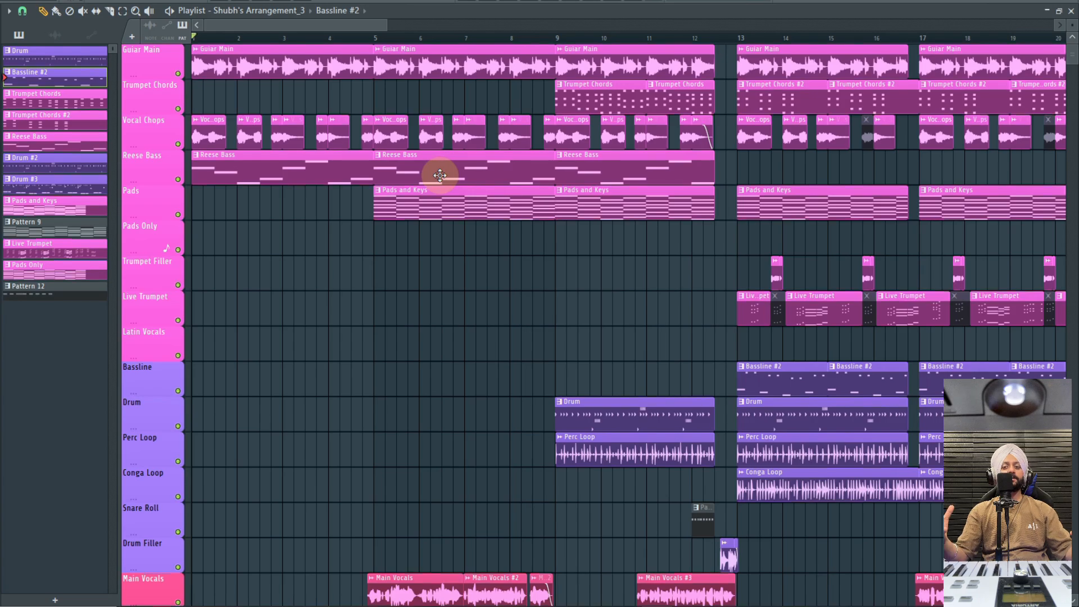
Step: Examine the opening bars' drum, vocal, Bohemia and Mix level automation clips down through the lower tracks
scroll(458, 207, down, 3)
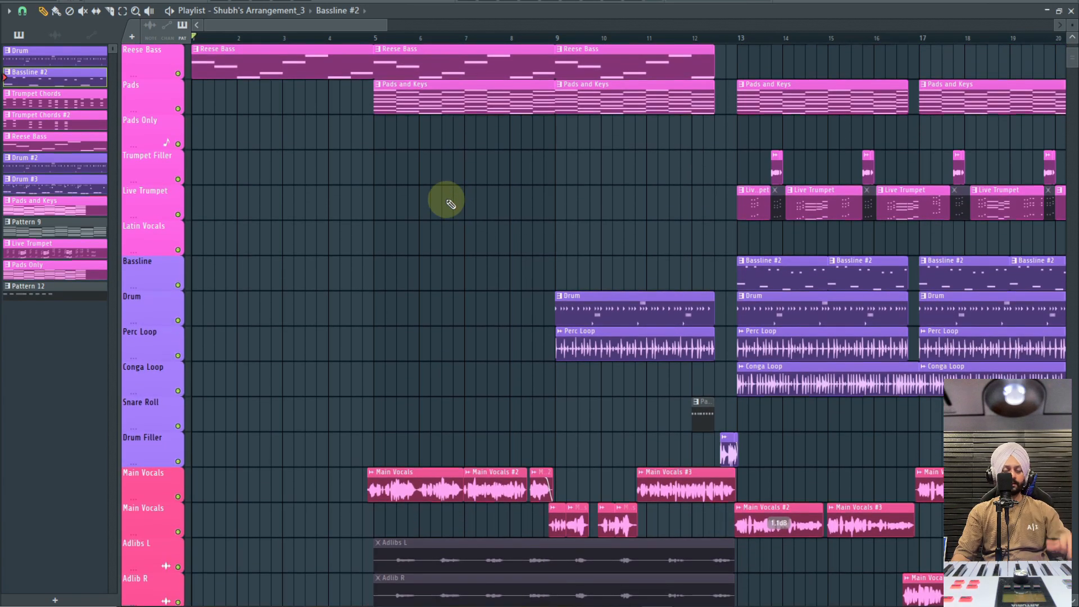
scroll(445, 204, down, 6)
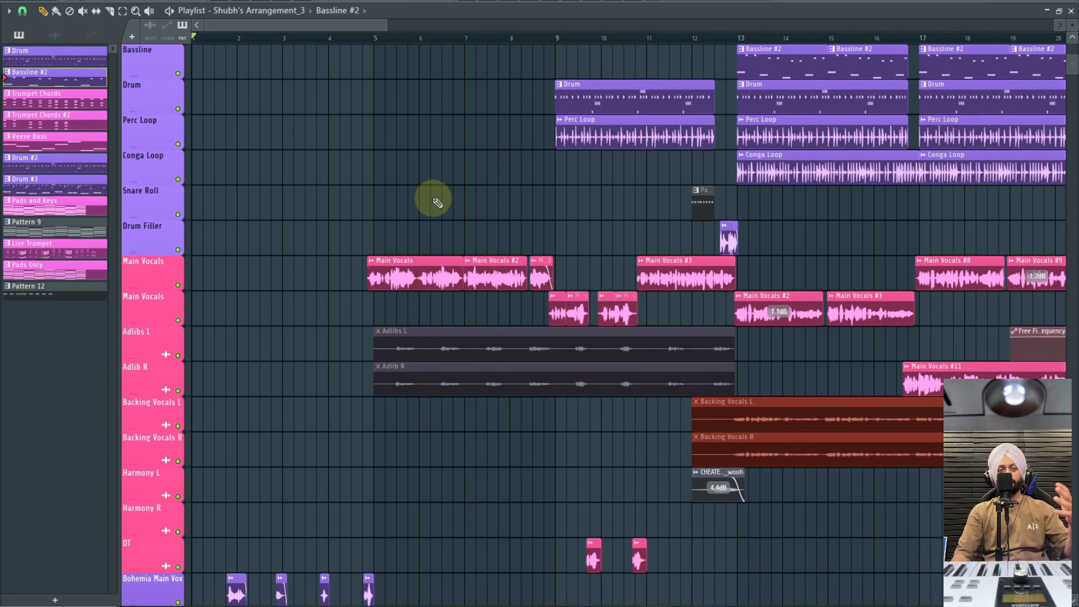
scroll(438, 203, down, 6)
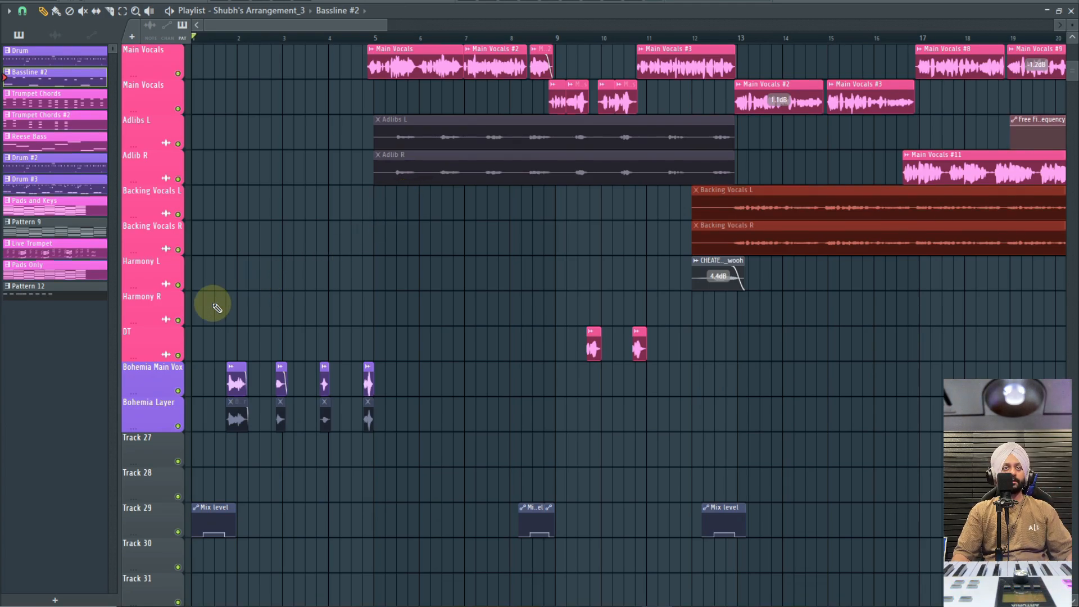
scroll(215, 305, down, 6)
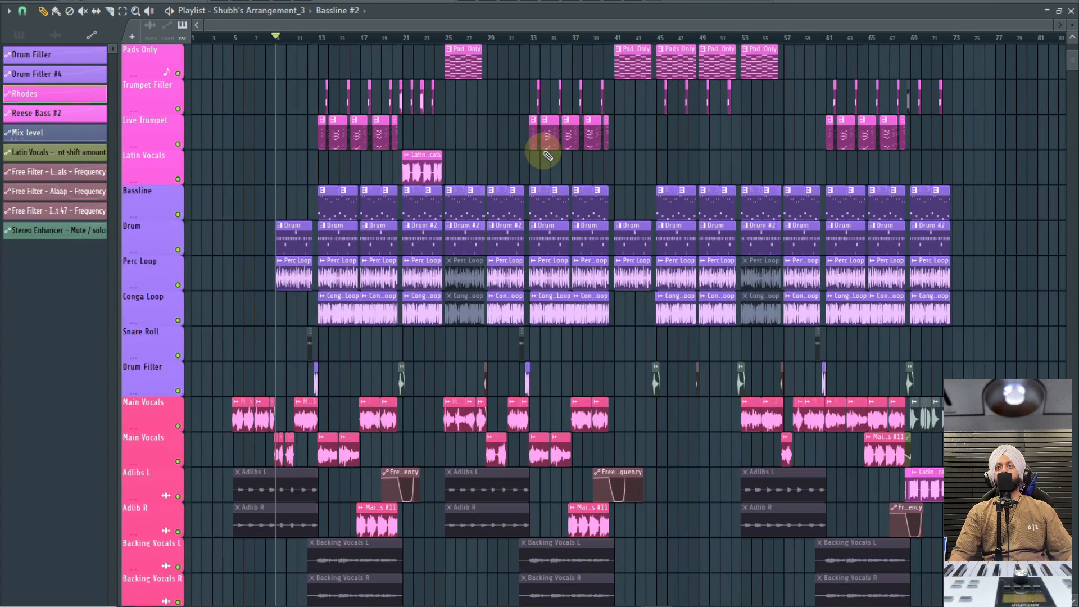
Step: Survey the pads, trumpet, bassline and drum clips across the whole arrangement, comparing the sections up to bar 73
scroll(624, 149, up, 3)
scroll(634, 151, up, 3)
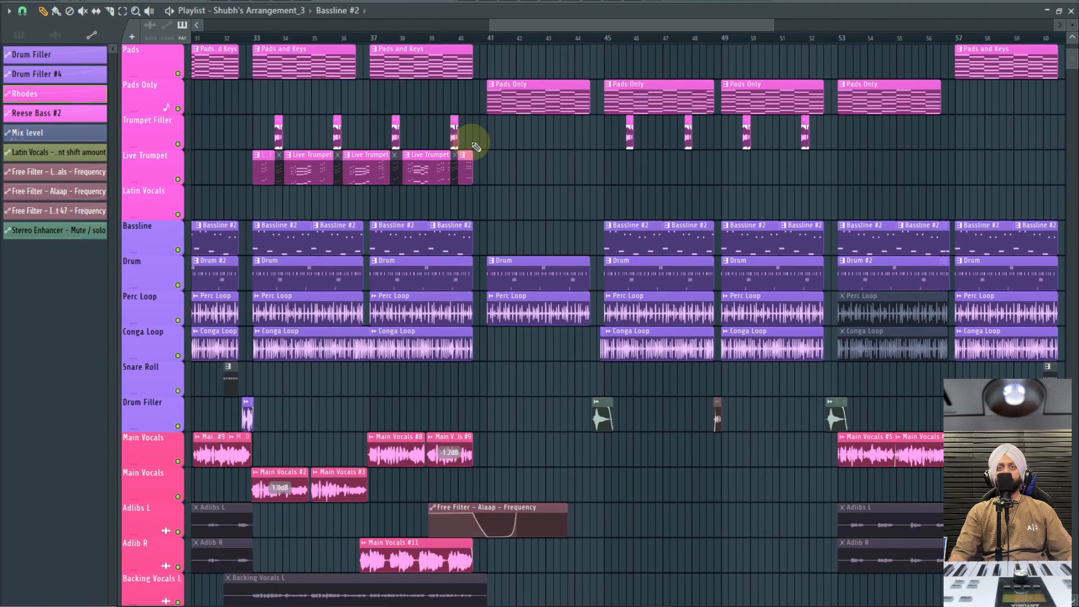
scroll(594, 149, down, 5)
scroll(820, 244, up, 4)
scroll(808, 248, down, 2)
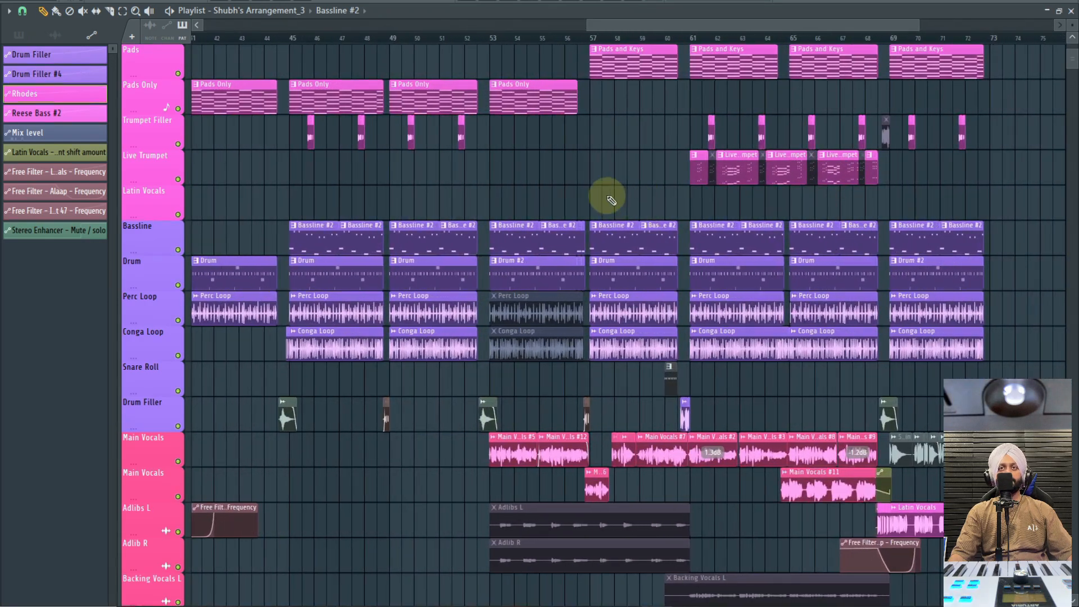
scroll(609, 193, down, 2)
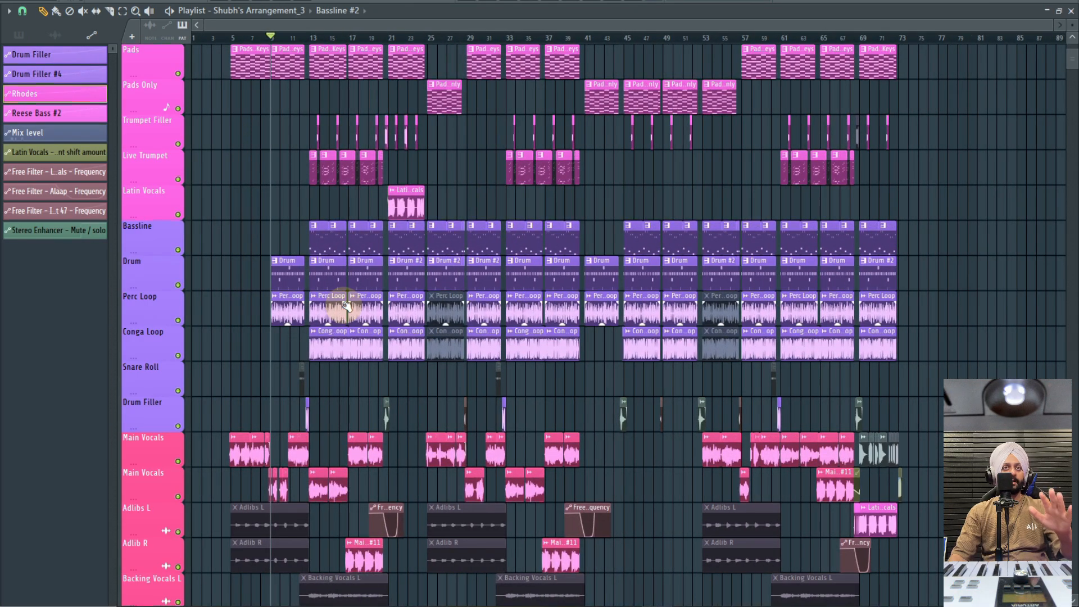
scroll(338, 232, up, 2)
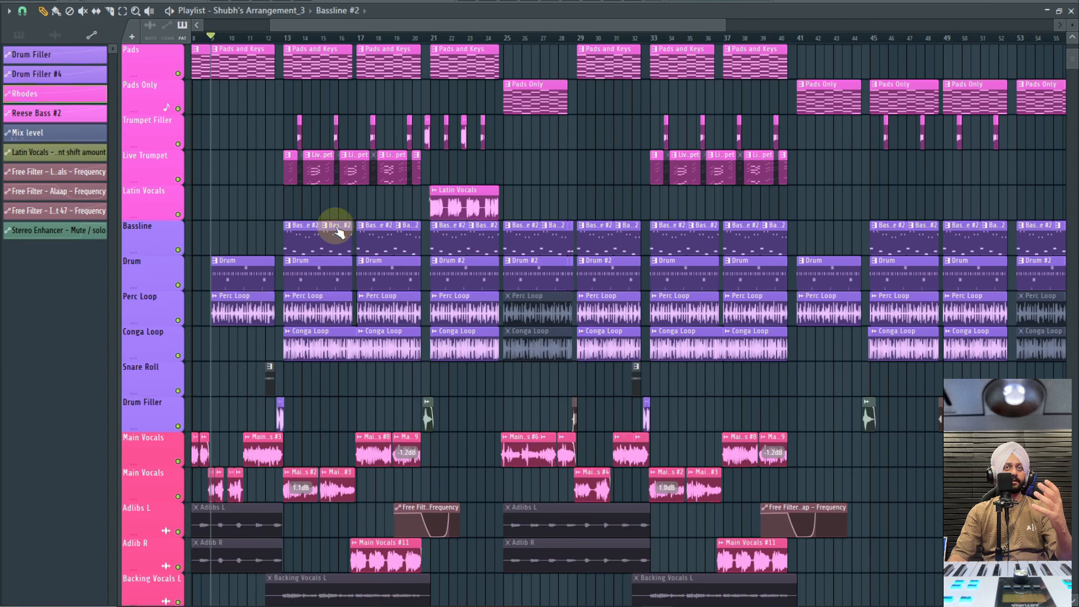
scroll(384, 240, down, 2)
scroll(335, 257, up, 2)
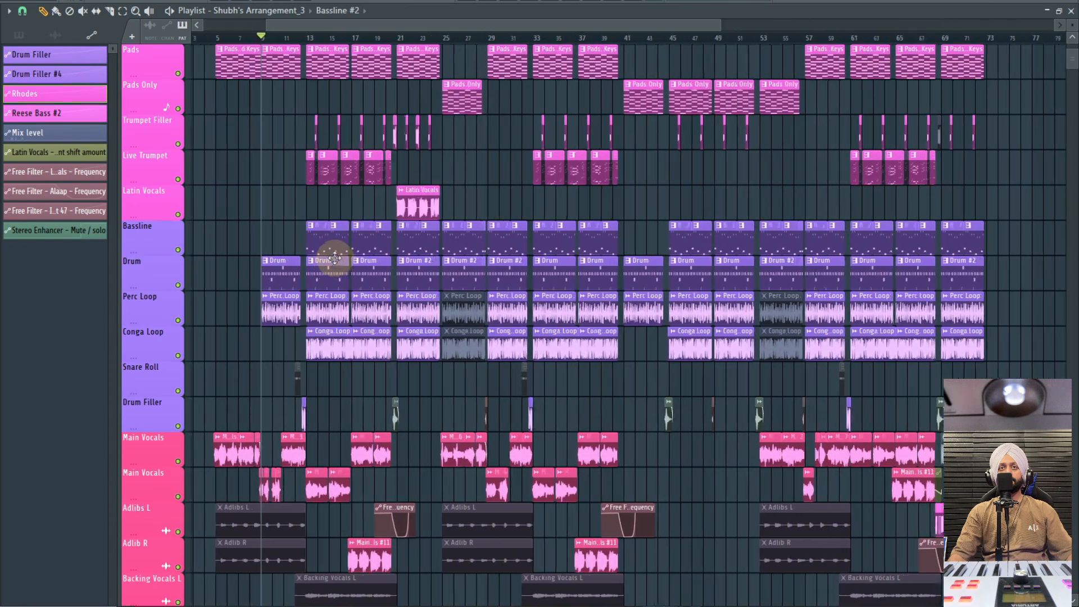
Step: Examine the bassline, drum and percussion clips between bars 21 and 65, including the muted Perc Loop and Conga Loop clips
scroll(470, 264, up, 3)
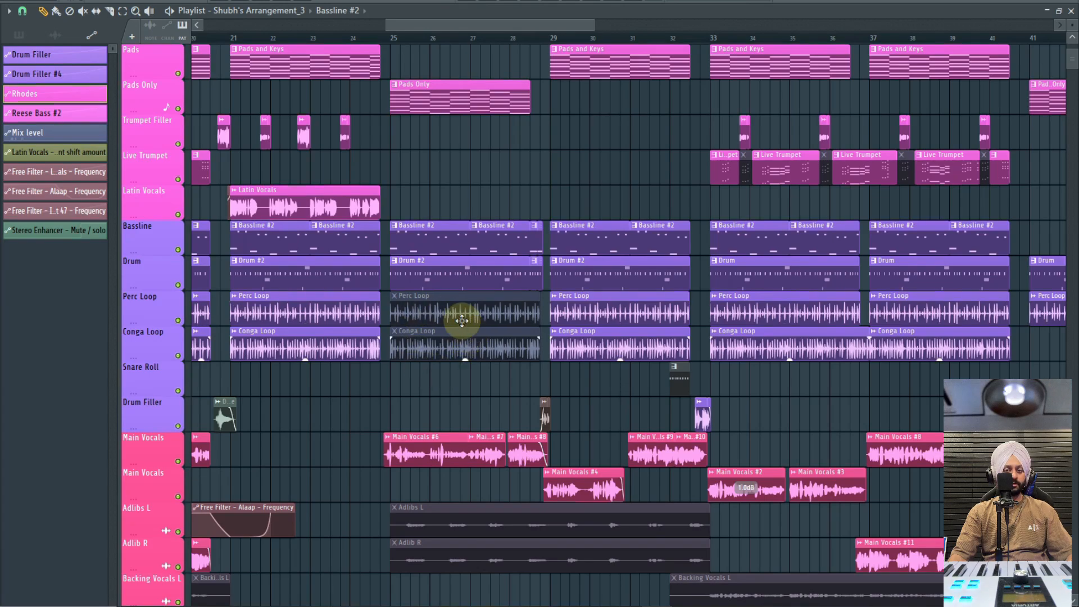
scroll(462, 321, down, 3)
scroll(579, 349, up, 4)
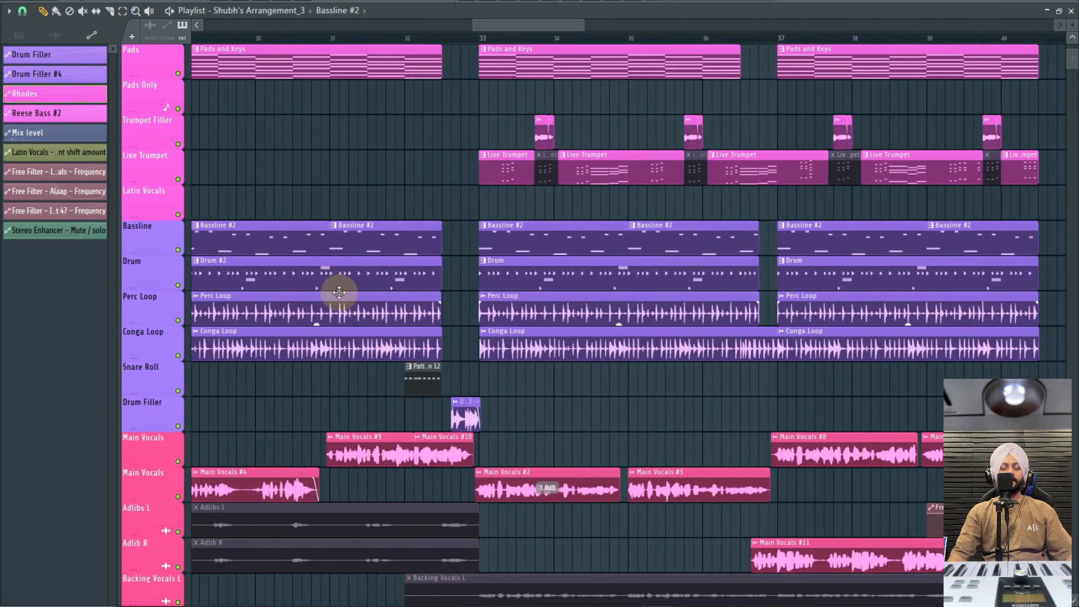
scroll(341, 322, down, 5)
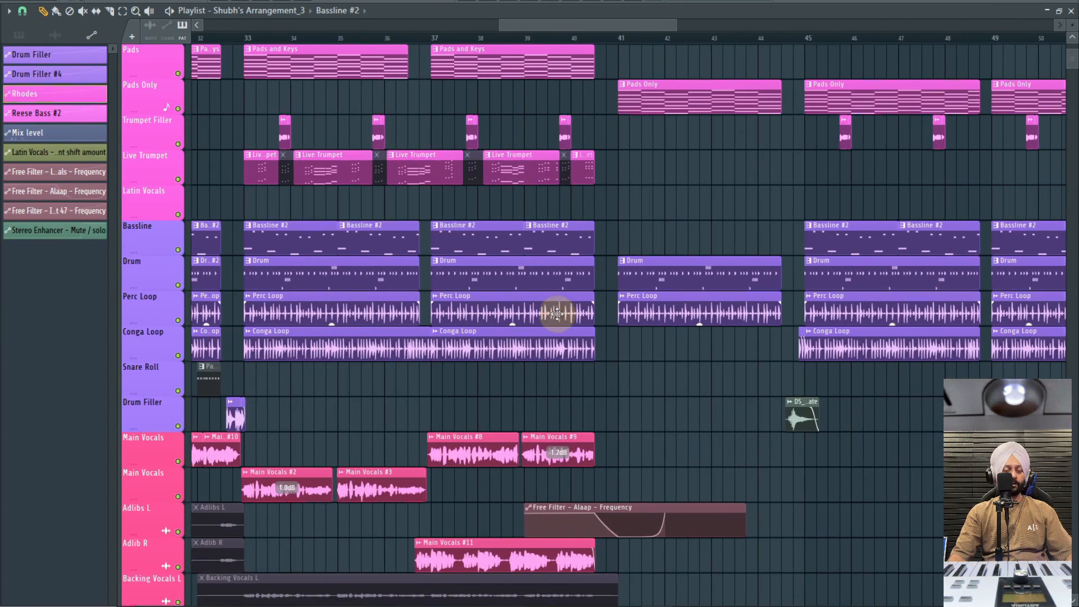
scroll(587, 332, up, 3)
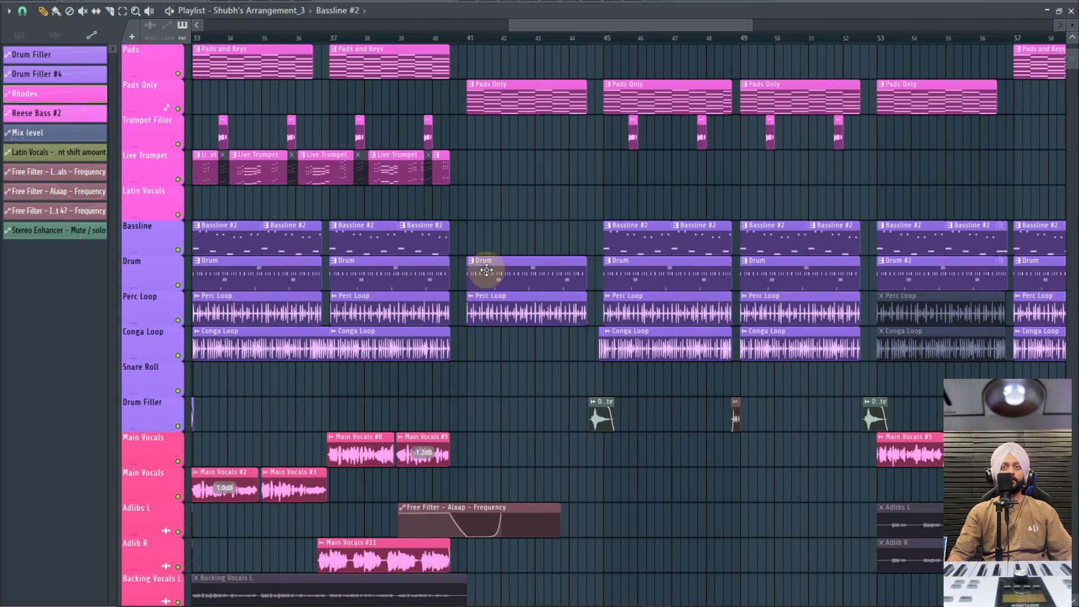
scroll(494, 233, down, 4)
scroll(673, 236, up, 4)
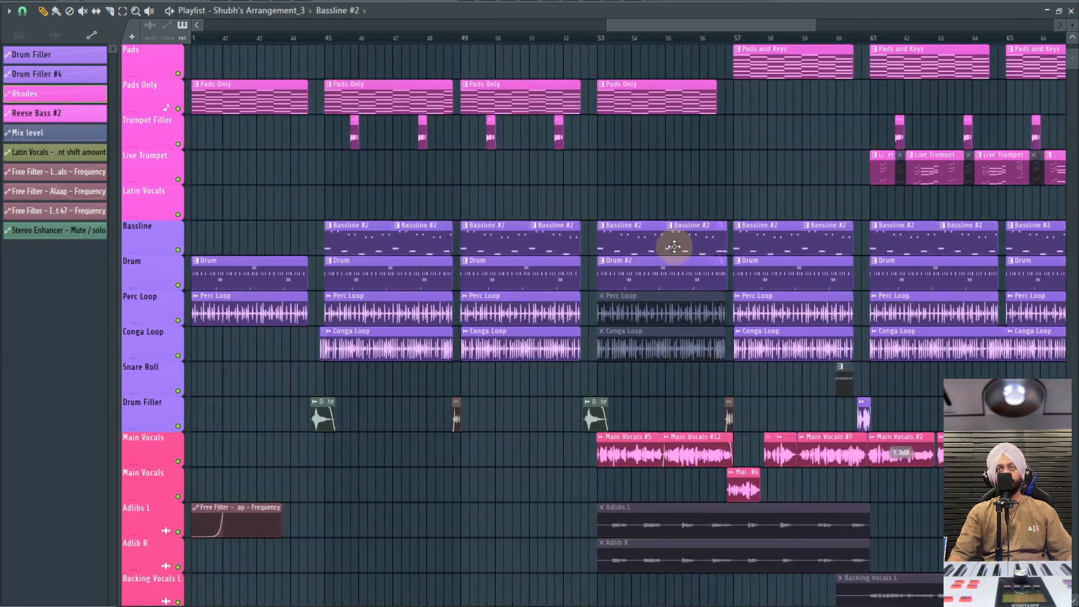
Step: Play bars 51 to 52 of the full mix, compare the drum filler and vocal entries around bar 53, and stop playback
scroll(535, 260, down, 5)
scroll(687, 307, up, 3)
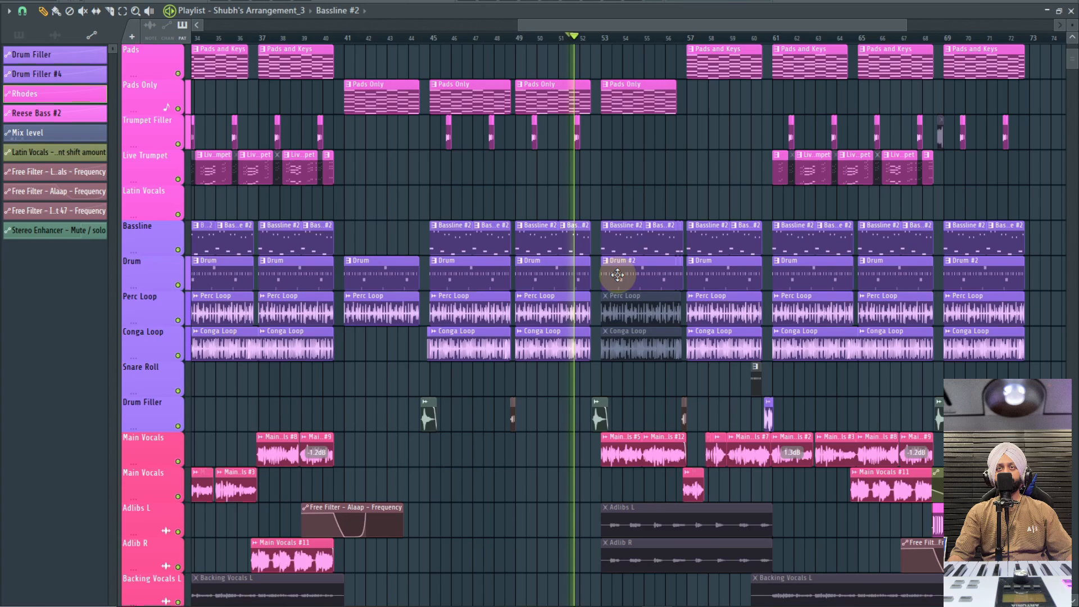
scroll(616, 272, down, 5)
scroll(601, 322, up, 3)
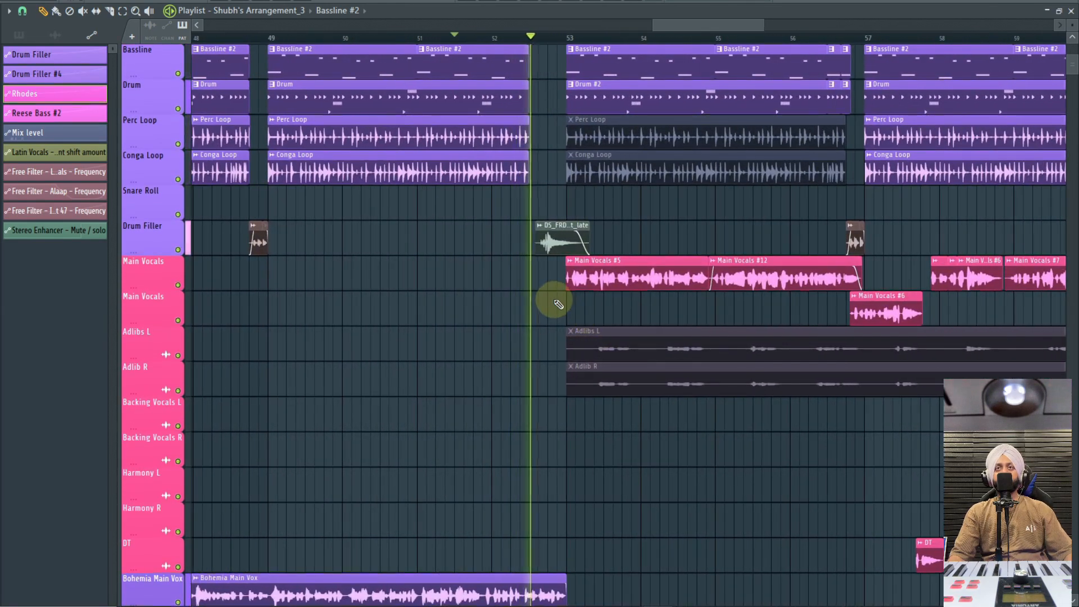
scroll(558, 297, down, 3)
key(space)
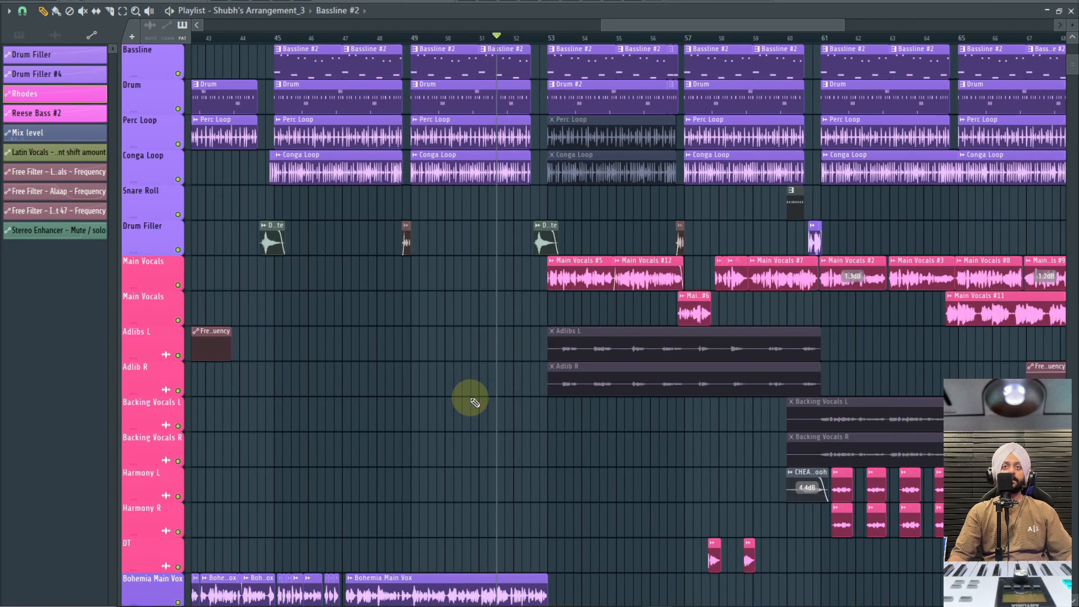
Step: Examine the guitar, percussion, Bohemia and Track 30 recording clips between bars 47 and 53
scroll(472, 400, up, 9)
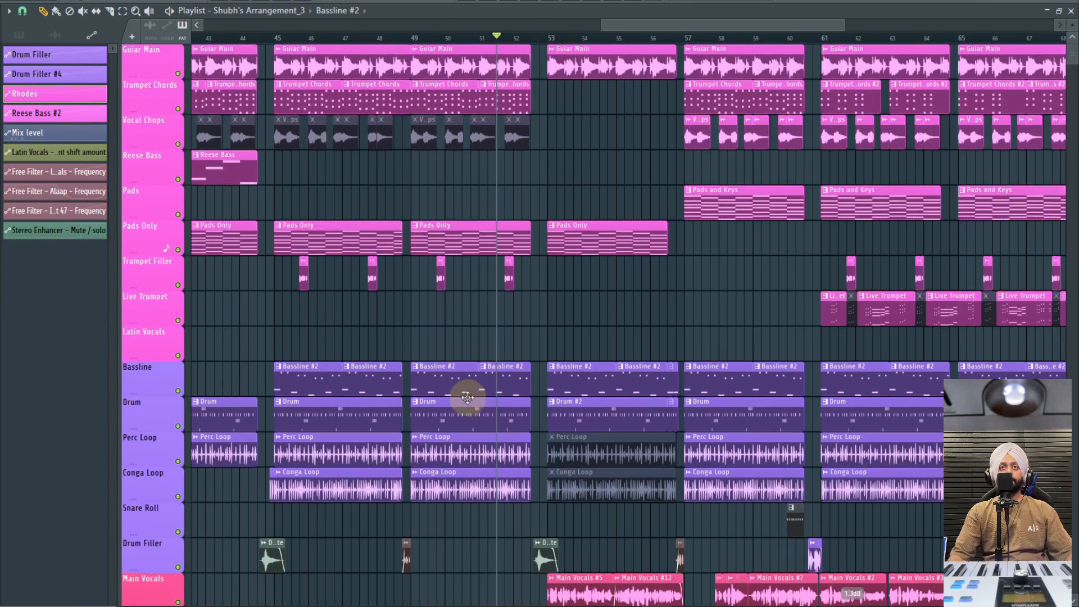
scroll(448, 325, up, 2)
scroll(450, 329, up, 3)
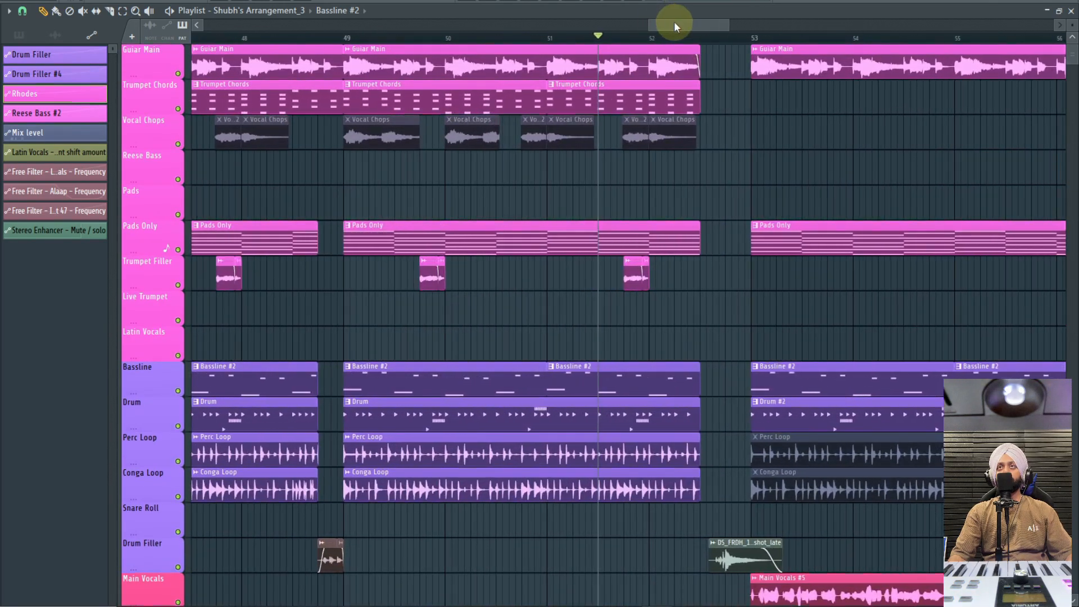
scroll(674, 21, left, 1)
scroll(565, 152, down, 3)
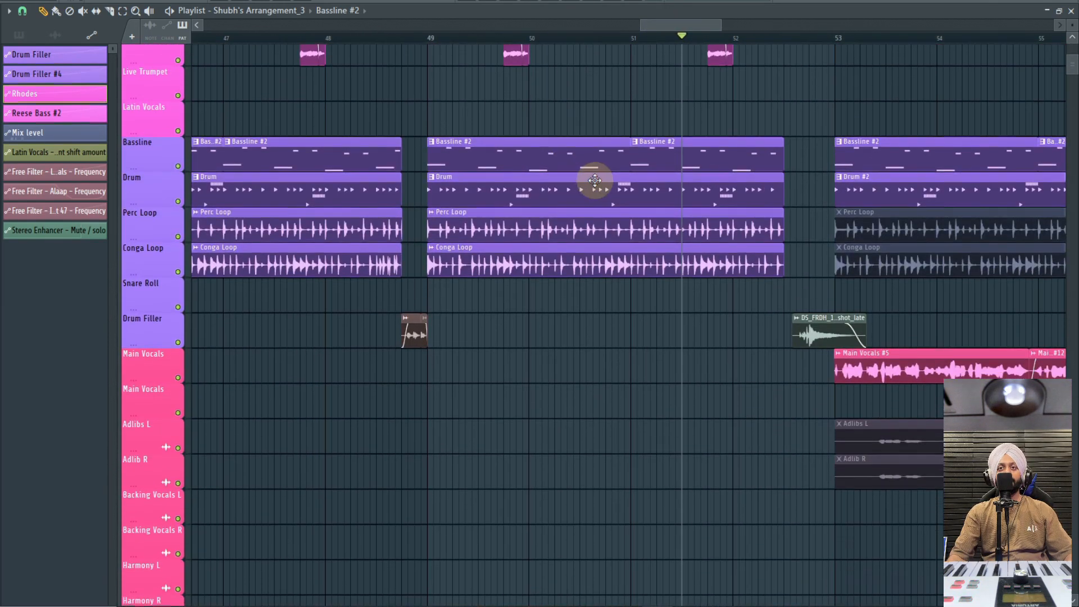
scroll(595, 180, down, 6)
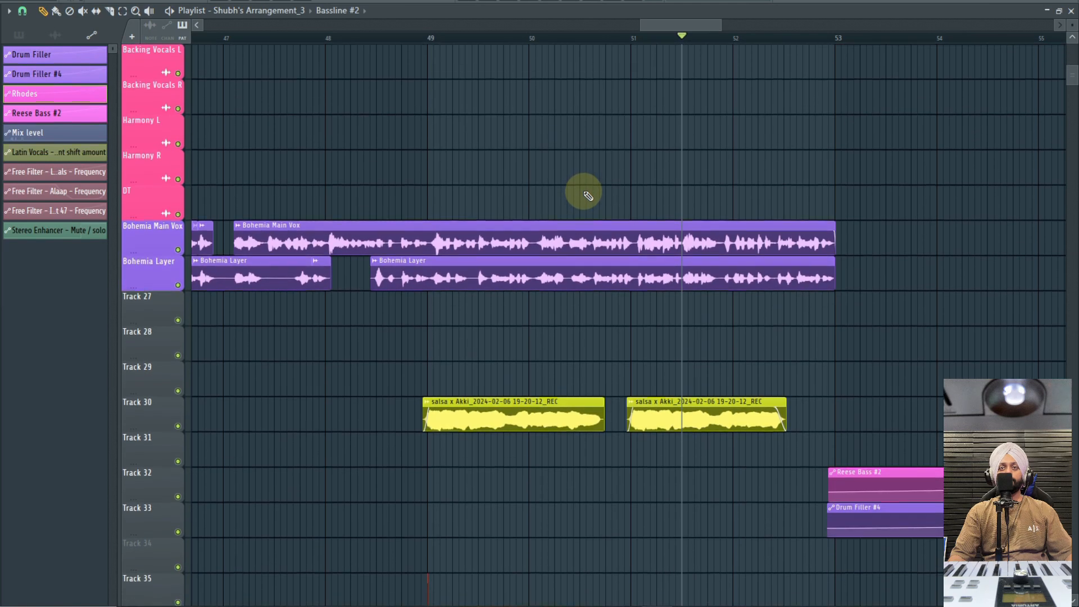
Step: Solo Track 30 and play its two vocal recordings from bar 49, and stop playback
click(429, 36)
ctrl+click(177, 426)
key(space)
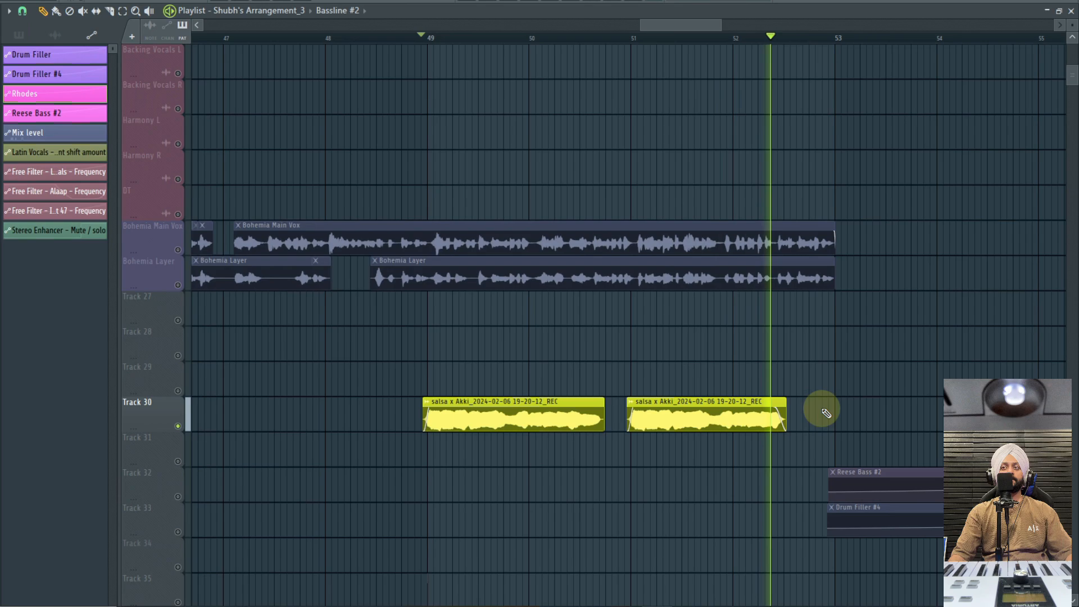
key(space)
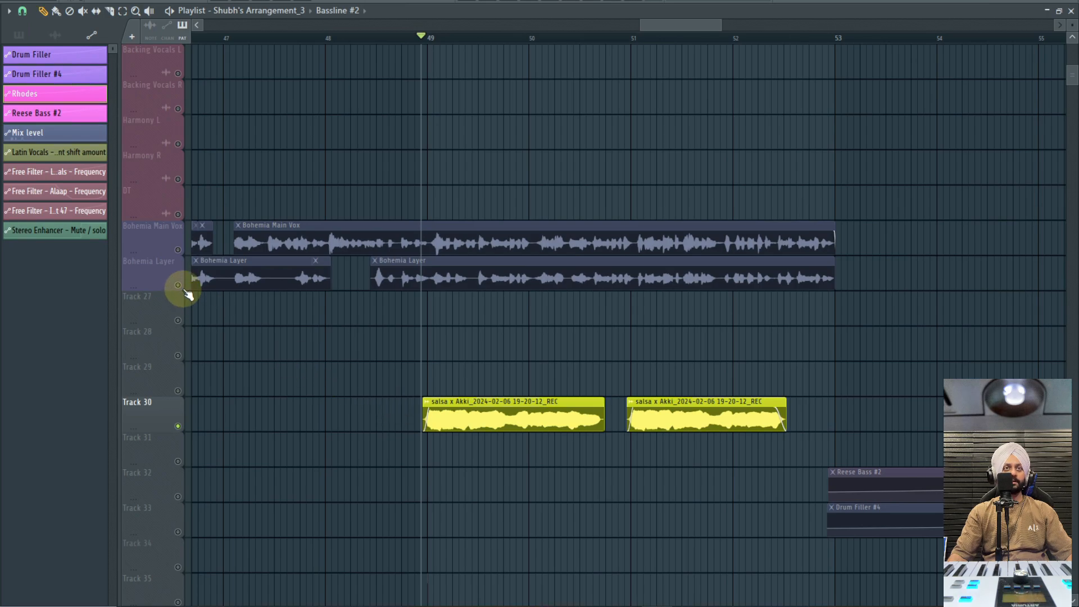
Step: Restore all tracks and play from just after bar 48 to hear the Track 30 recordings in the full mix
ctrl+click(177, 285)
ctrl+click(178, 250)
click(343, 35)
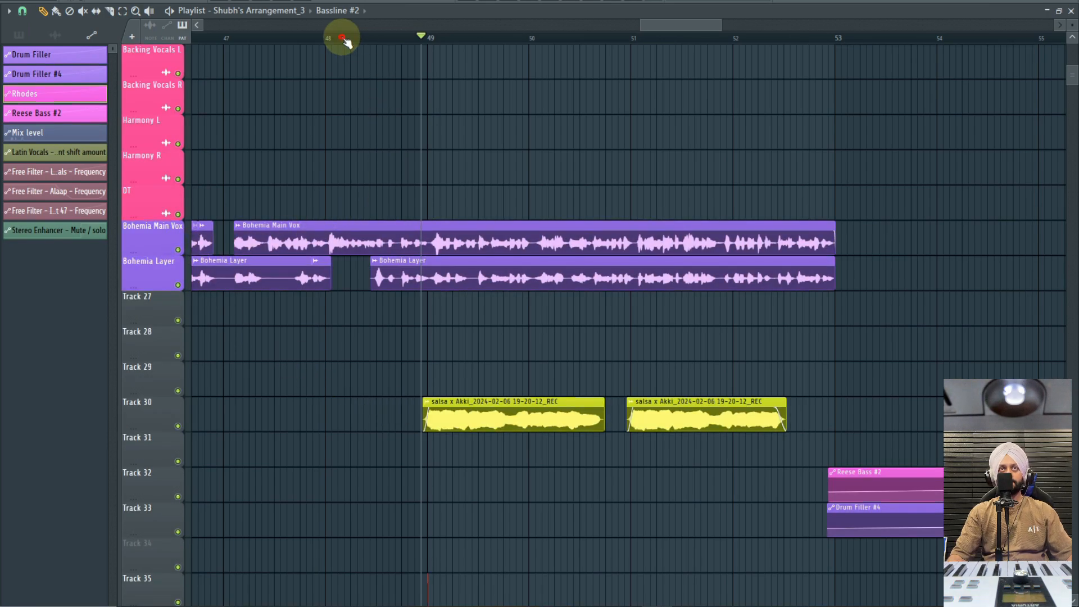
key(space)
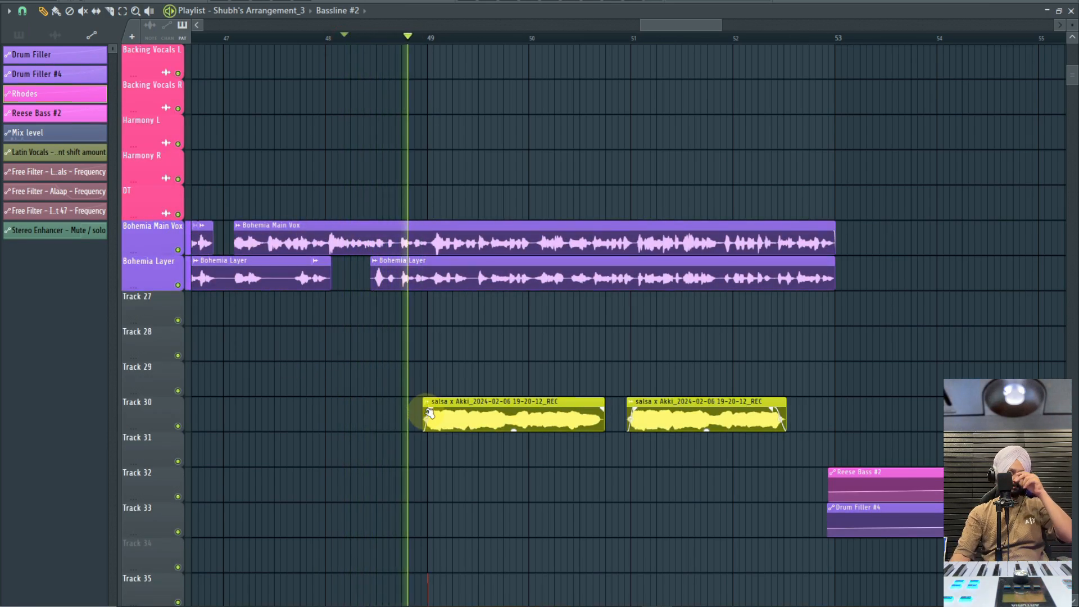
scroll(456, 428, down, 3)
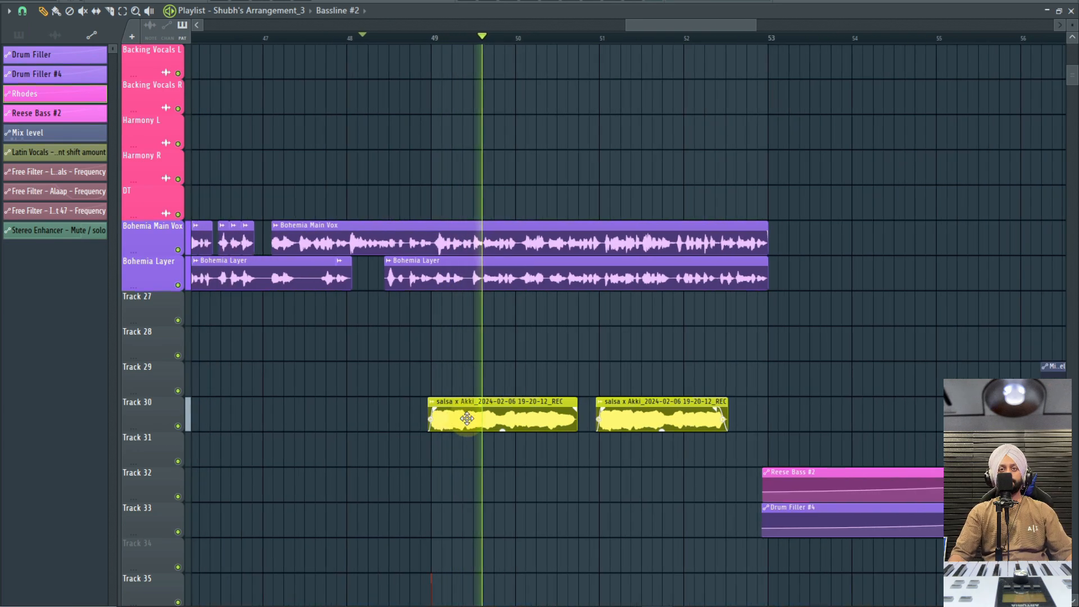
scroll(537, 443, up, 4)
click(533, 418)
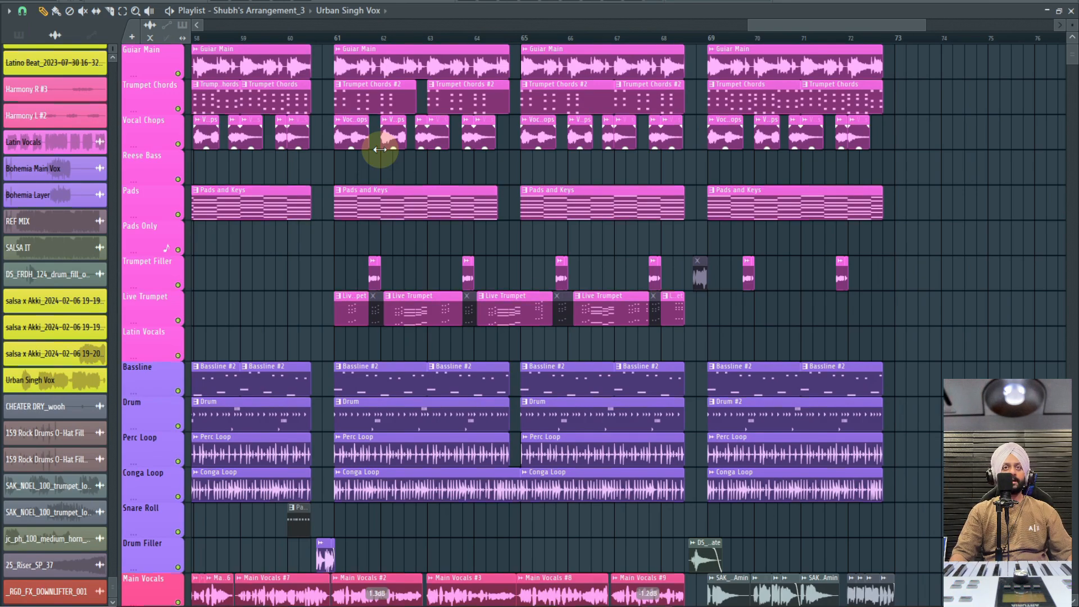
Step: Examine the instrument, vocal and harmony clips between bars 60 and 73, placing the playhead at bar 65
drag(769, 25, 785, 24)
click(563, 38)
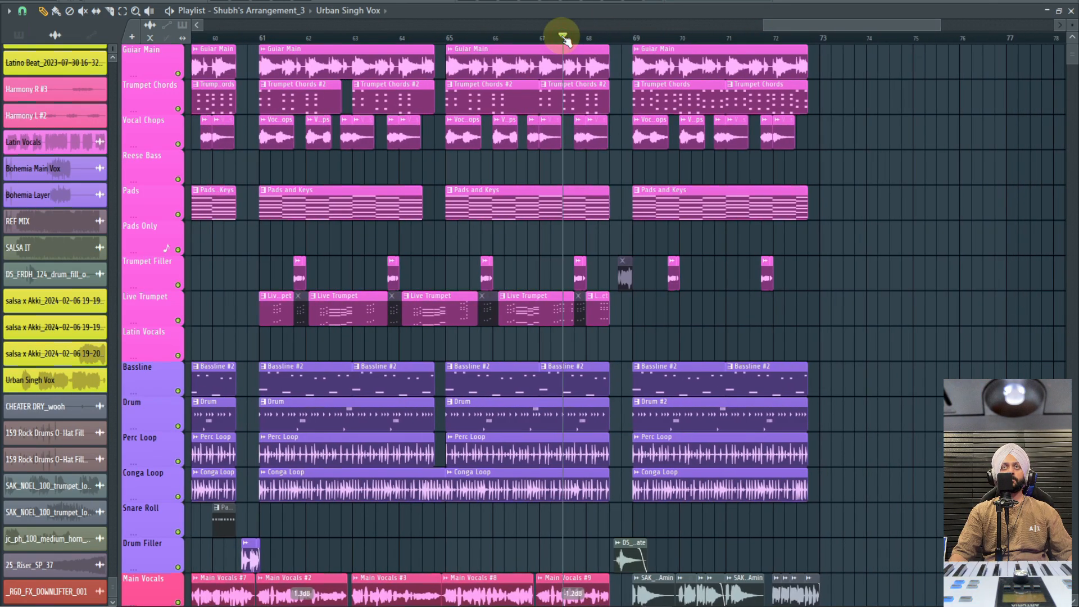
click(448, 38)
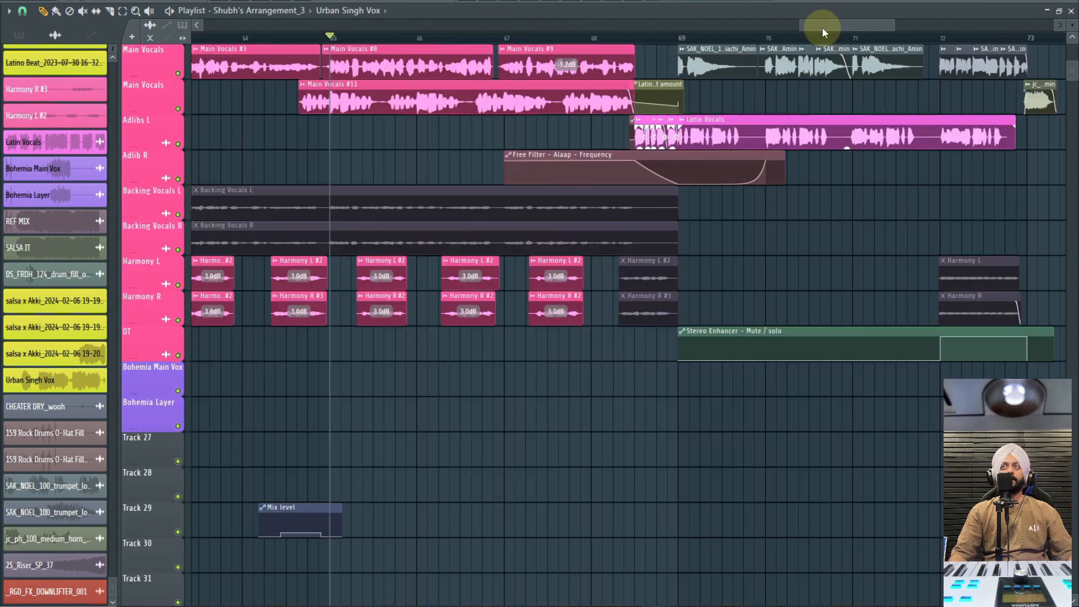
drag(822, 27, 782, 20)
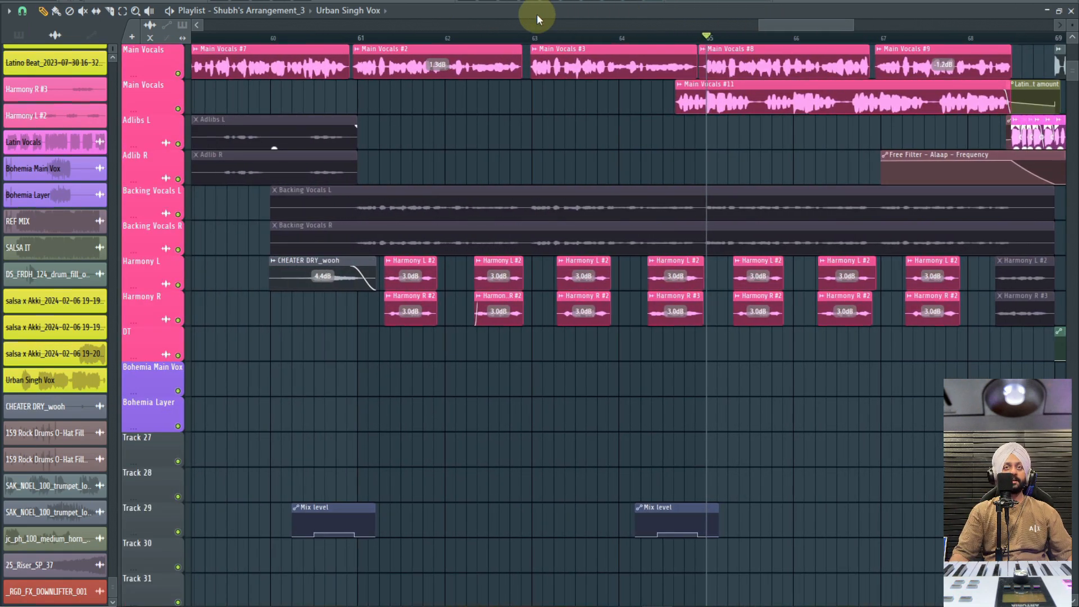
Step: Solo the Harmony L and Harmony R tracks, play them from just after bar 61, and stop playback
click(375, 38)
right_click(178, 285)
click(178, 320)
key(space)
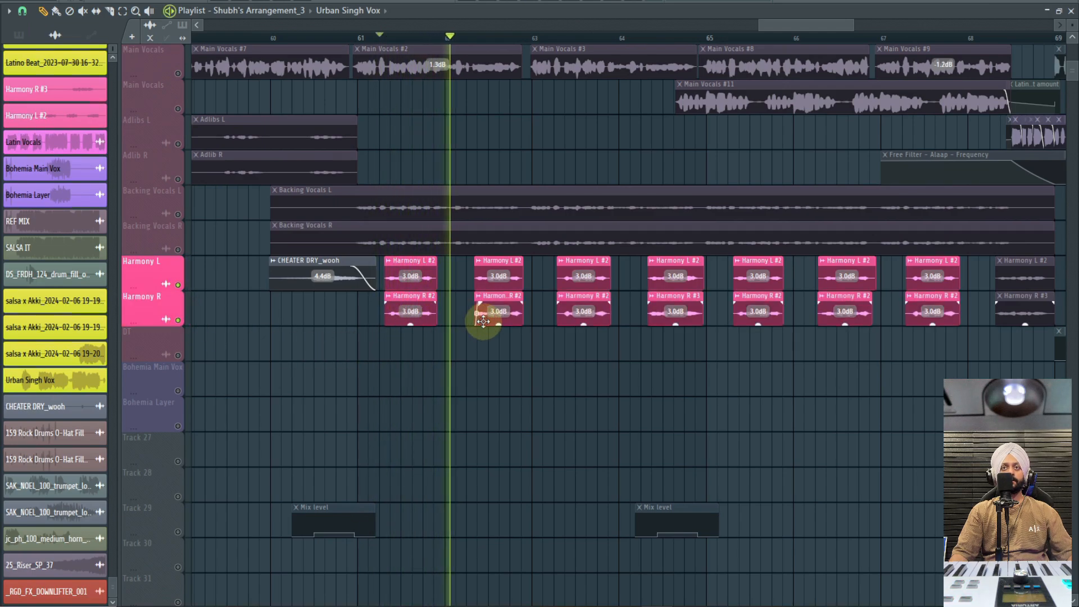
scroll(484, 321, up, 3)
key(space)
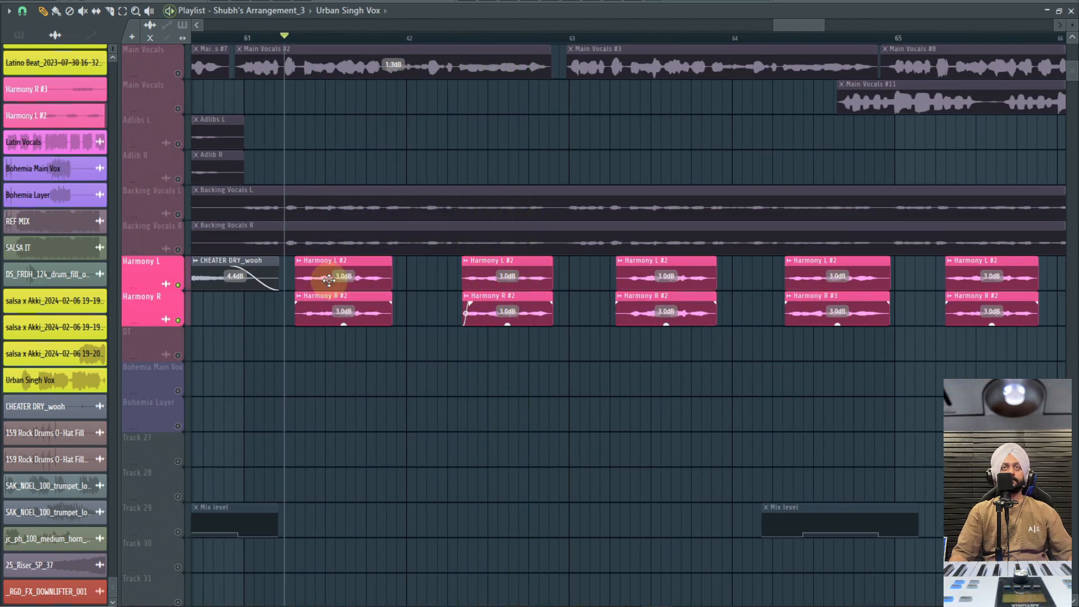
Step: Enable the upper Main Vocals track alongside the soloed harmonies and play them together from bar 61
scroll(188, 214, up, 4)
click(178, 215)
key(space)
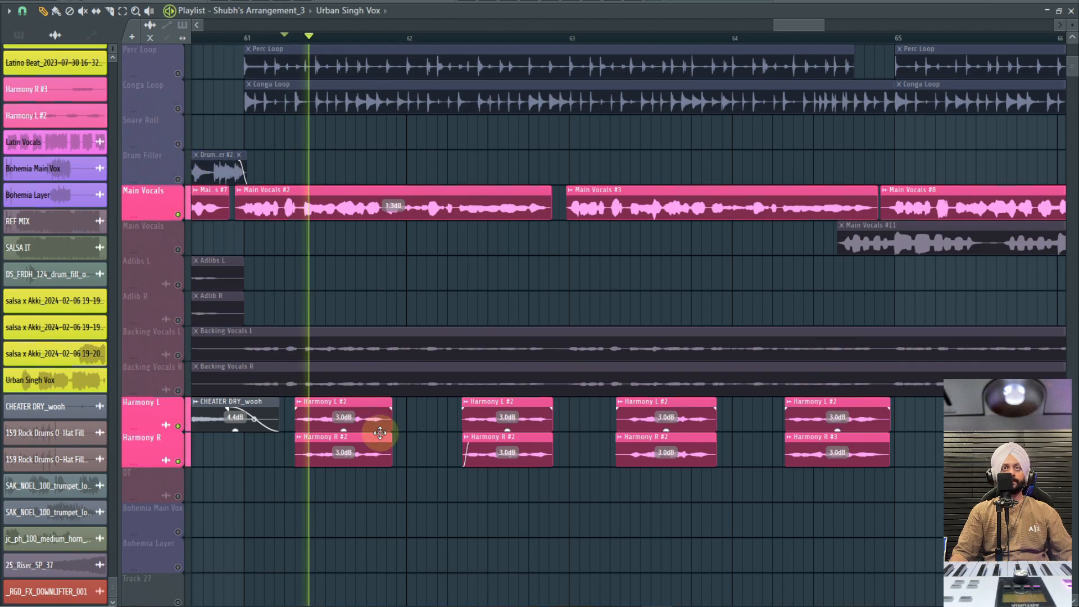
scroll(223, 231, down, 4)
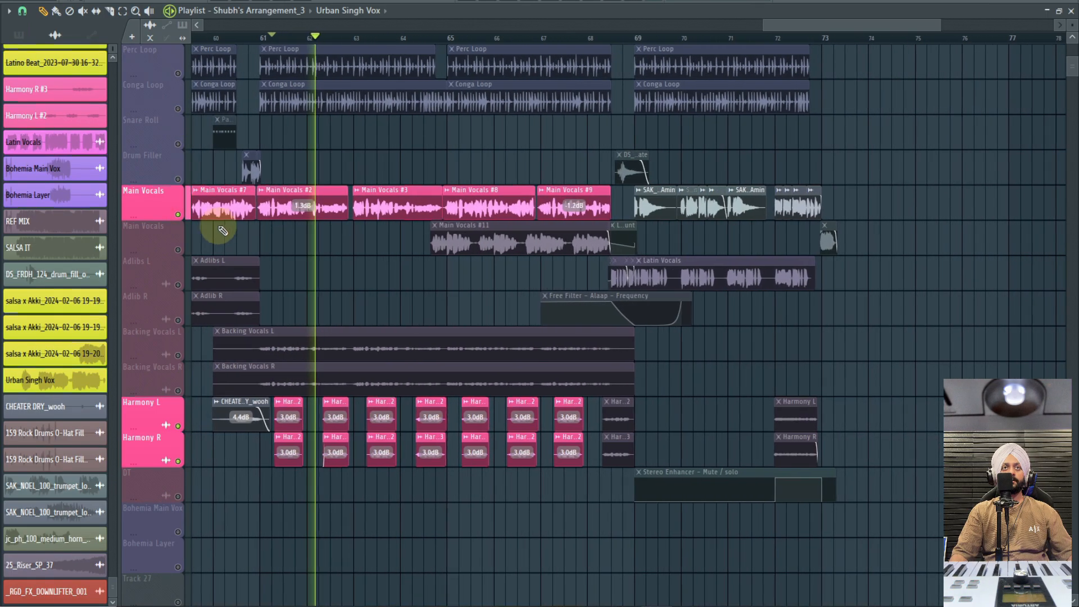
Step: Enable the automation on Track 29 and Tracks 31 to 33 for the soloed vocals
scroll(222, 231, down, 4)
scroll(434, 309, down, 10)
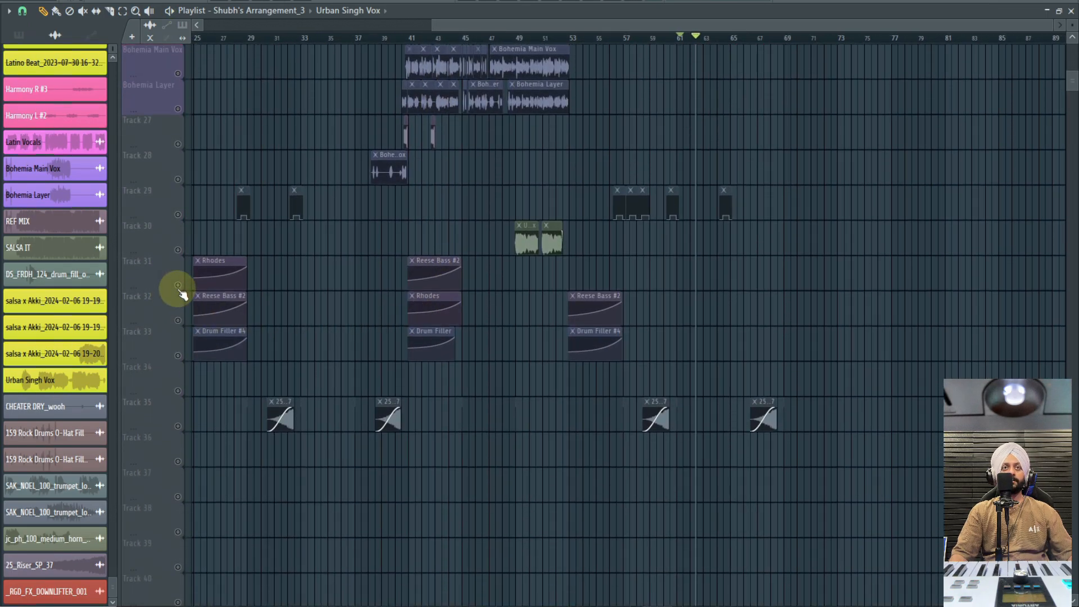
drag(178, 287, 178, 356)
click(178, 214)
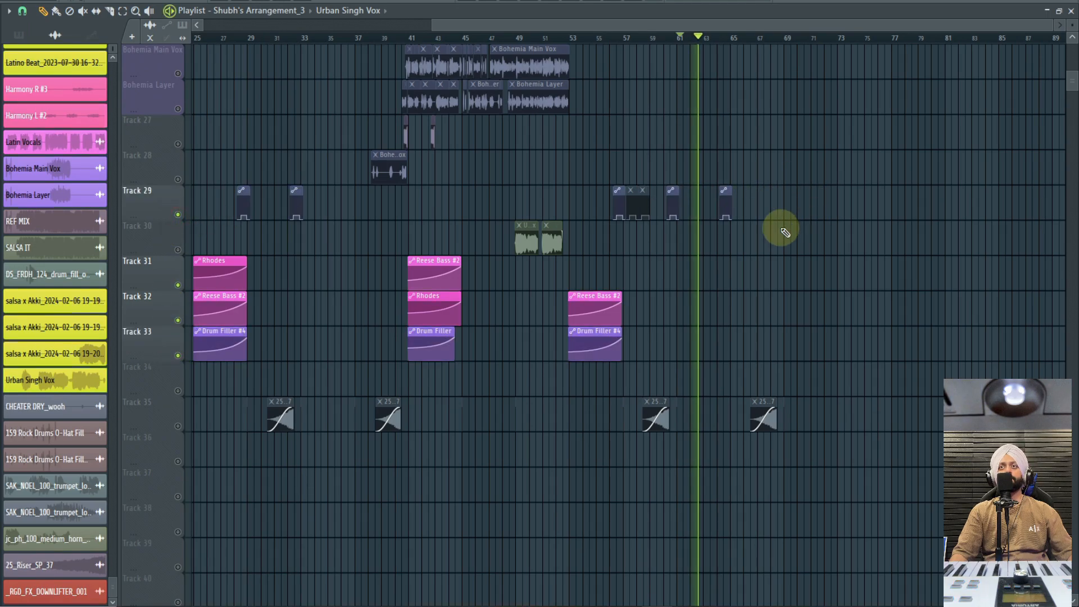
Step: Play the main vocals and harmonies with automation through bars 62 to 64, and stop playback
scroll(785, 233, up, 6)
scroll(675, 258, up, 9)
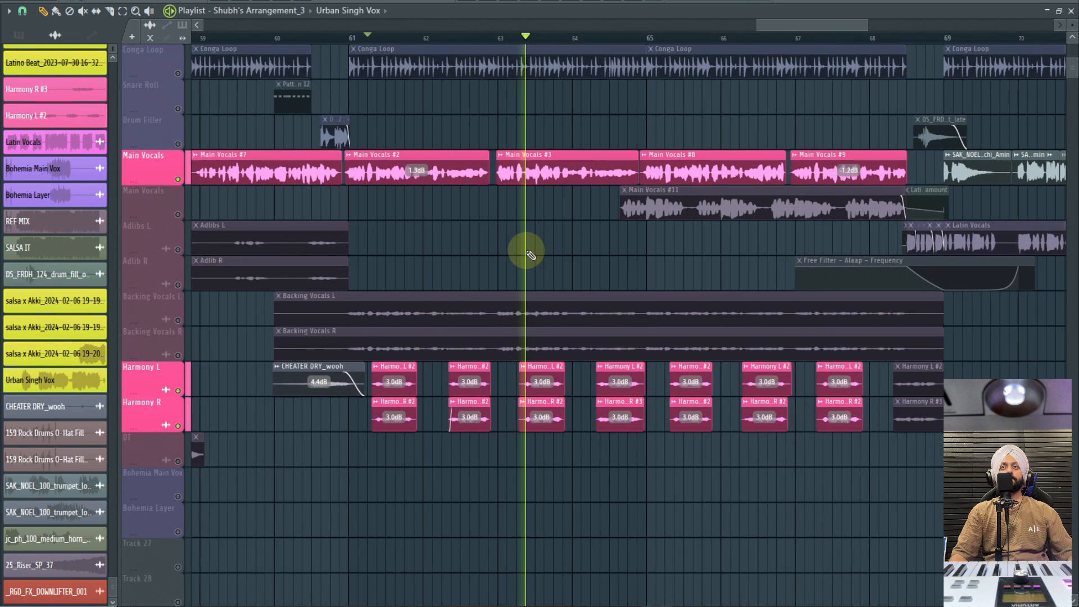
scroll(563, 241, down, 2)
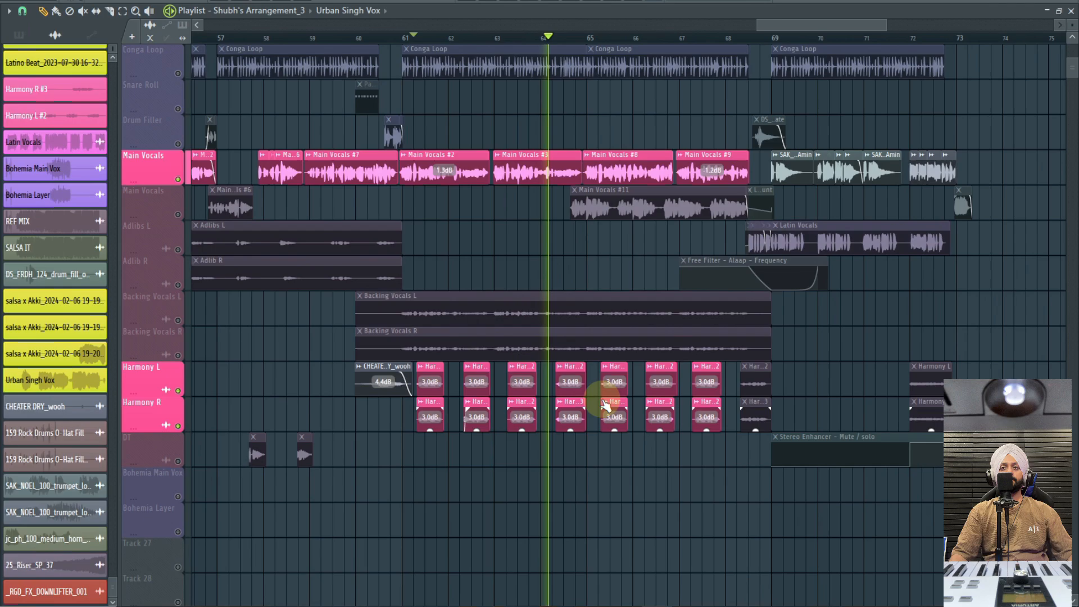
scroll(604, 393, up, 2)
scroll(580, 338, down, 4)
key(space)
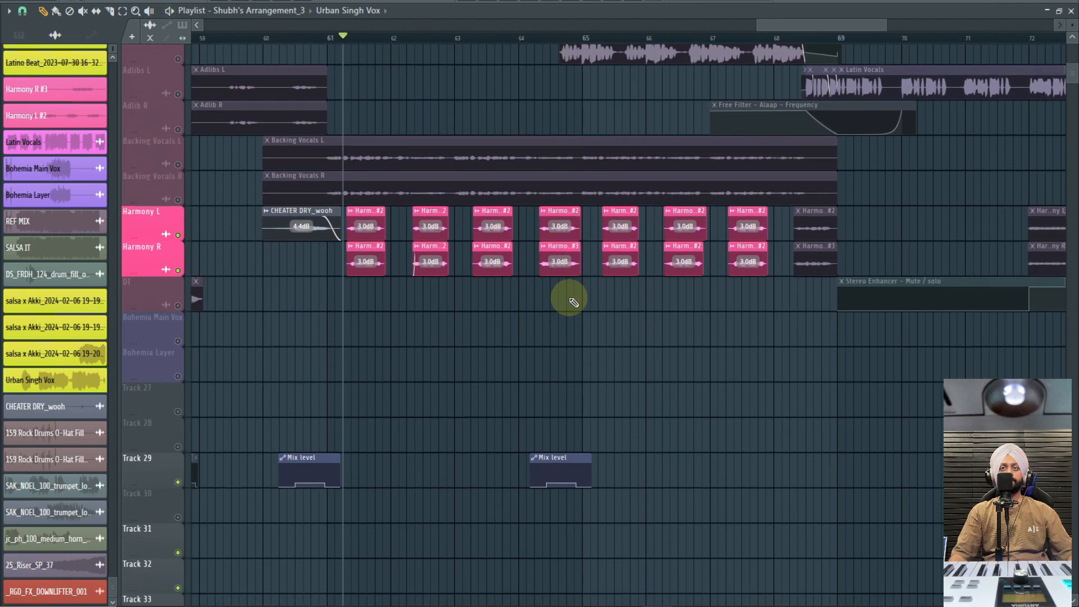
Step: Examine the Mix level automation clip near bar 64 against the Harmony L and Harmony R clips above
scroll(573, 302, down, 1)
scroll(560, 402, up, 2)
scroll(566, 294, down, 5)
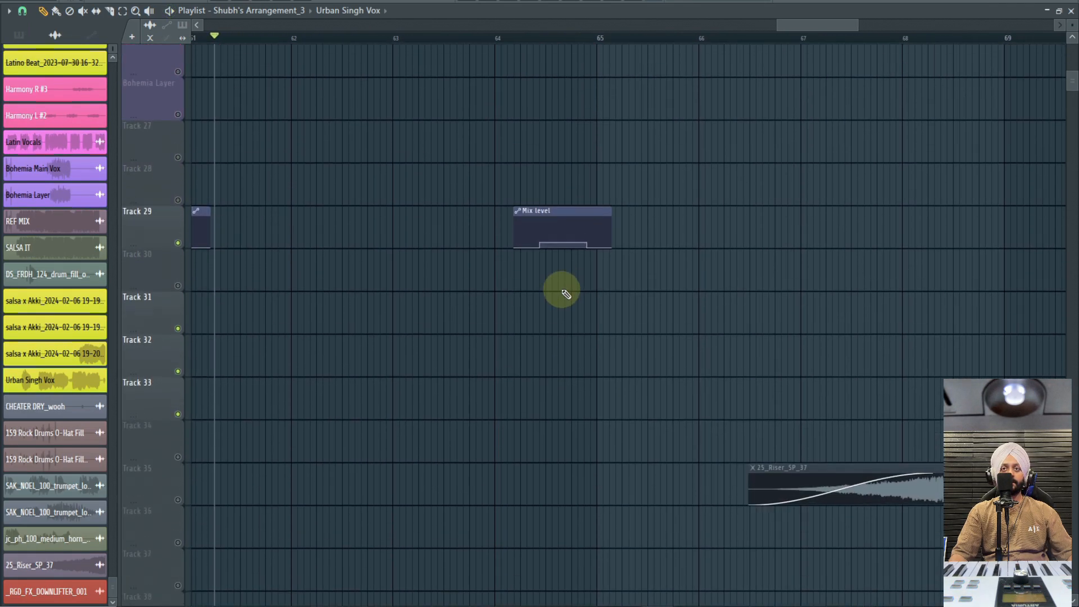
scroll(566, 294, up, 3)
scroll(586, 248, up, 6)
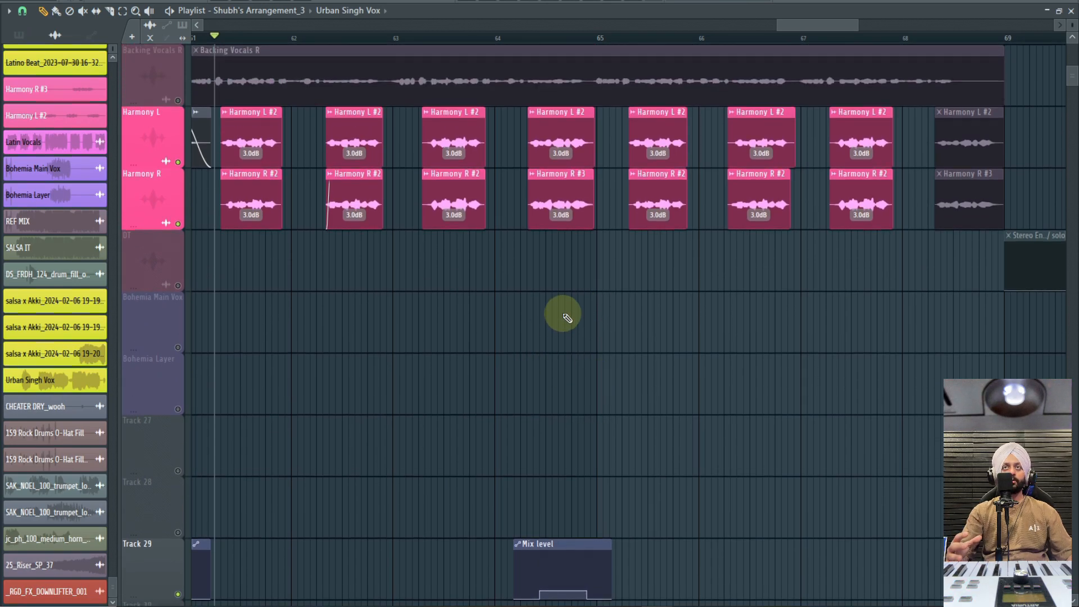
Step: Show the mixer, check the bass, drum and guitar channels, and open Harmony Engine on the Main Vocals channel
click(529, 1)
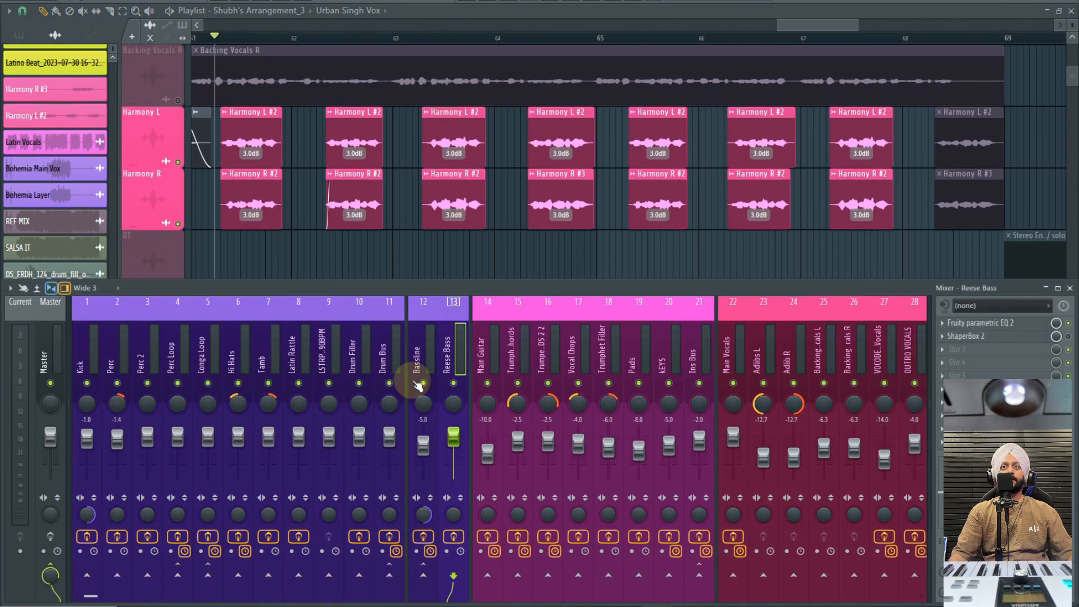
click(460, 351)
click(310, 353)
click(522, 355)
click(491, 366)
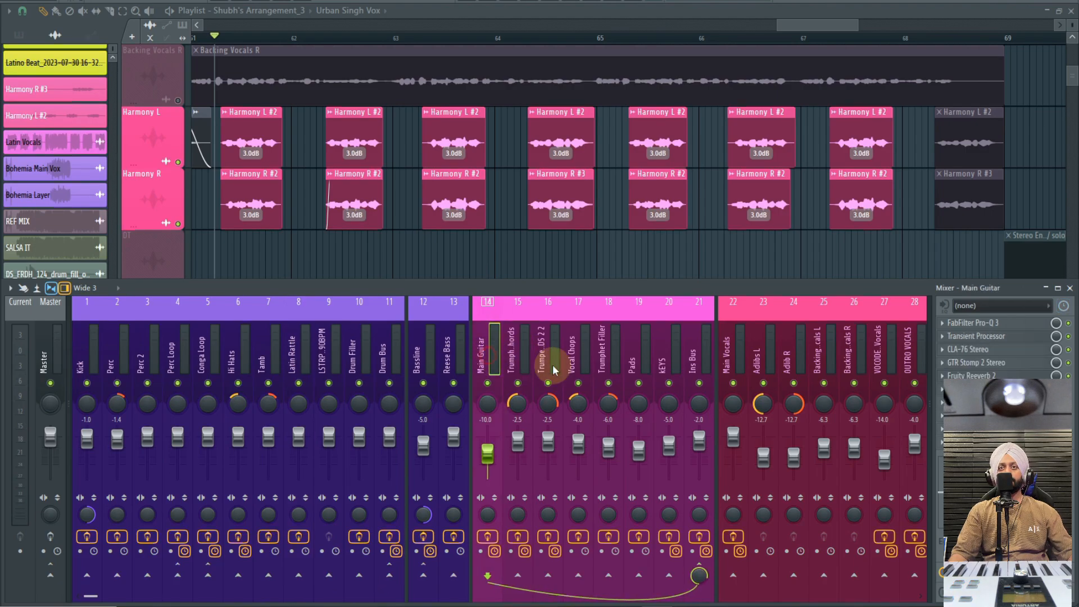
click(734, 354)
click(979, 402)
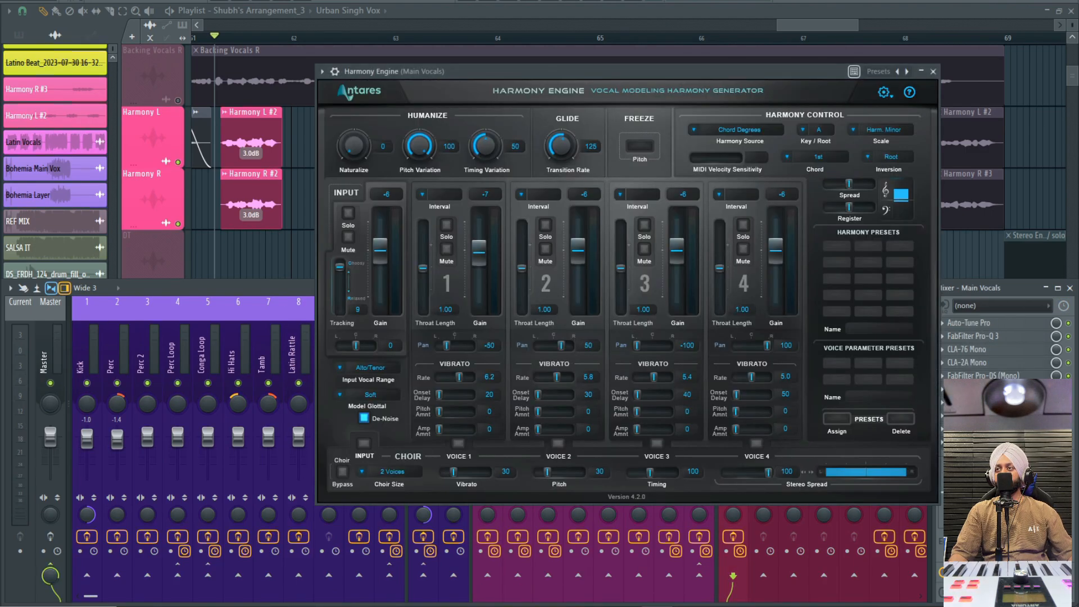
Step: Move the Harmony Engine window clear of the vocal channels and play the vocals to watch its generated voices
drag(587, 64, 382, 27)
key(space)
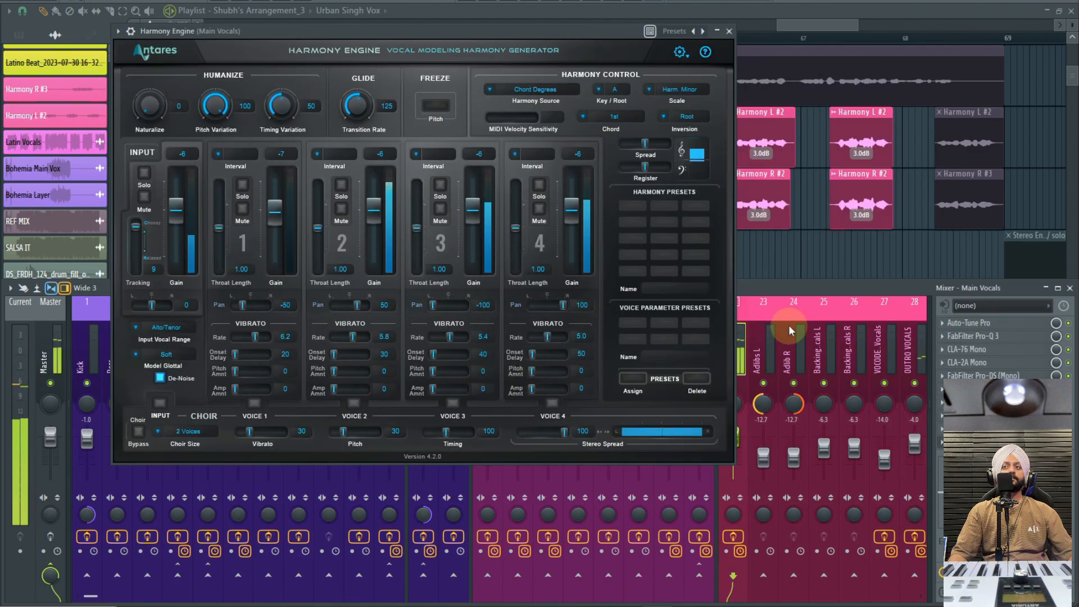
click(772, 283)
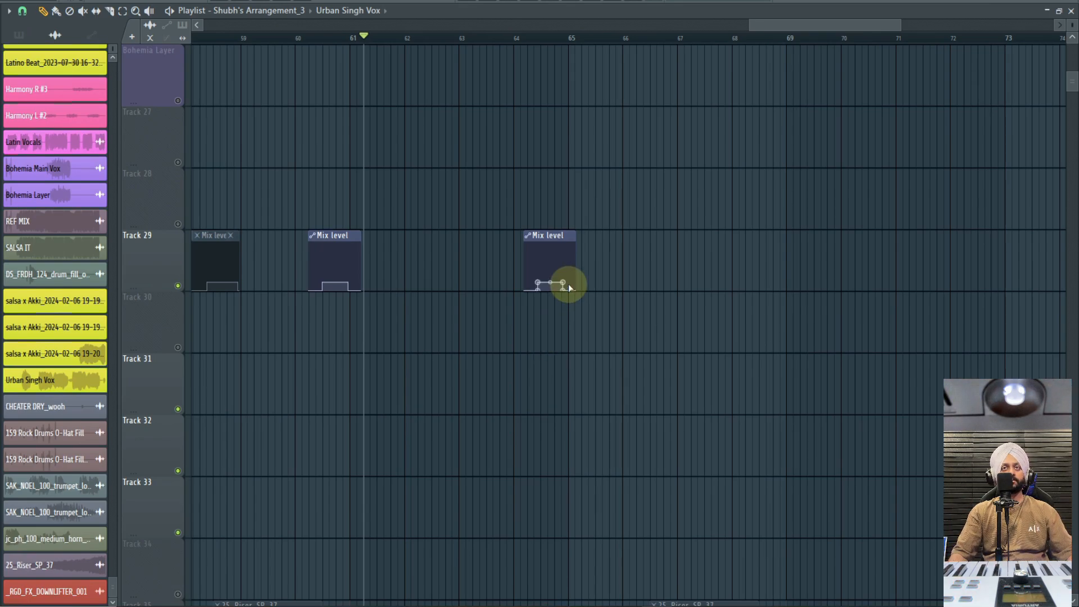
Step: Play the vocals through the Mix level automation from bar 64, and place the playhead between bars 67 and 68
ctrl+scroll(551, 279, up, 4)
scroll(543, 287, up, 2)
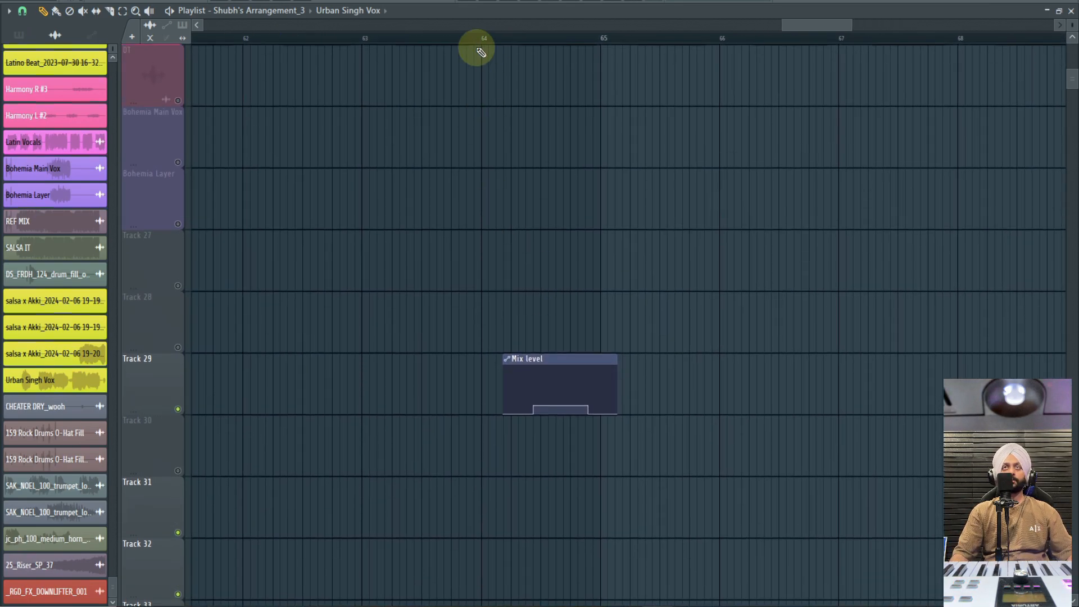
click(476, 38)
key(space)
ctrl+scroll(531, 428, down, 3)
ctrl+scroll(537, 429, up, 4)
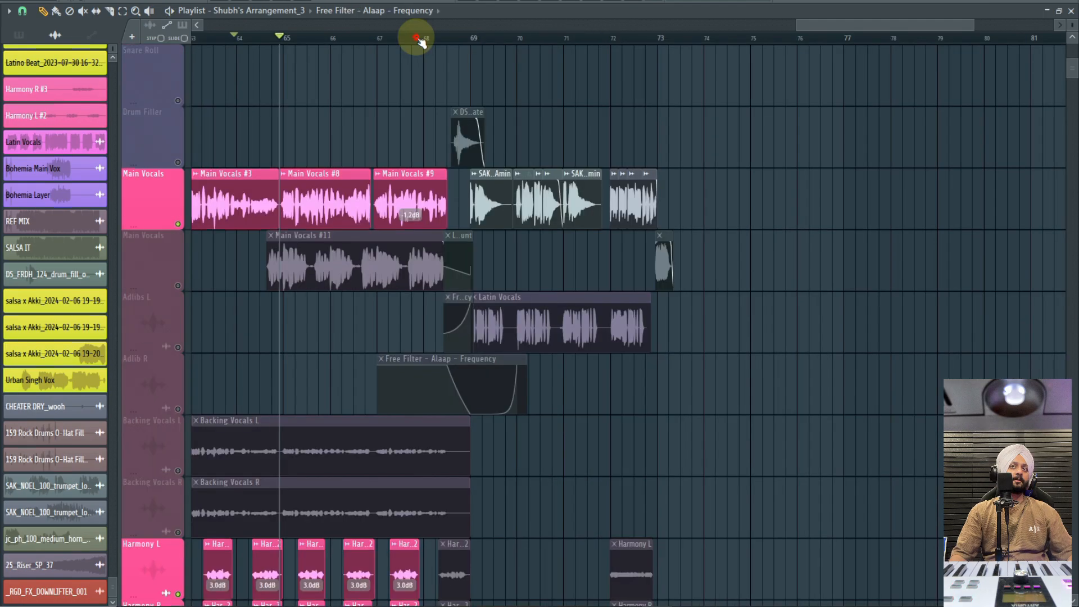
click(414, 35)
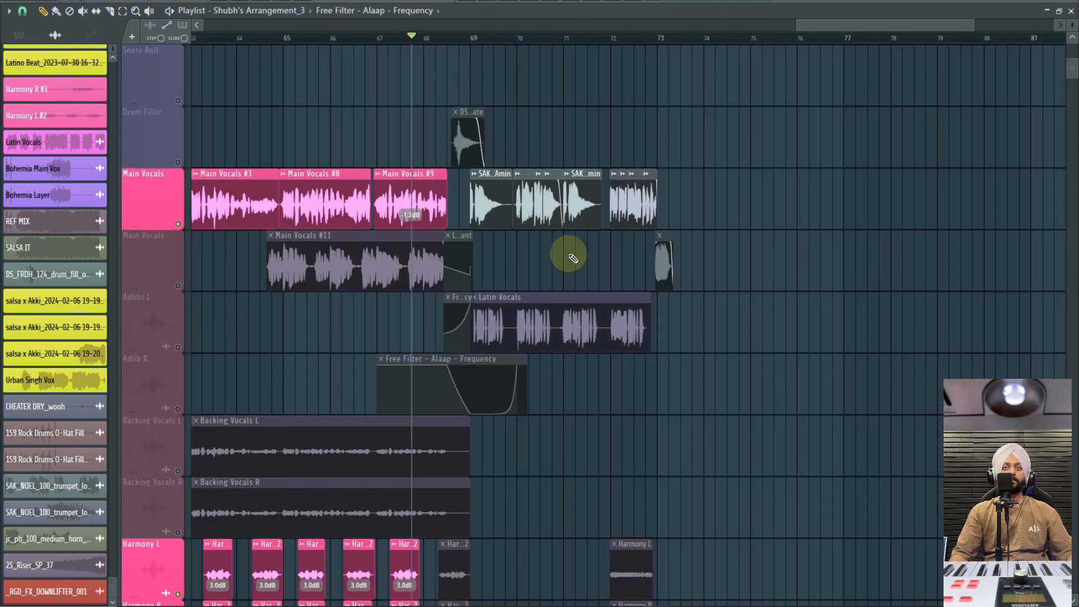
Step: Unsolo the vocal tracks and play the transition into the Latin Vocals clip from just before bar 69
ctrl+scroll(494, 289, up, 4)
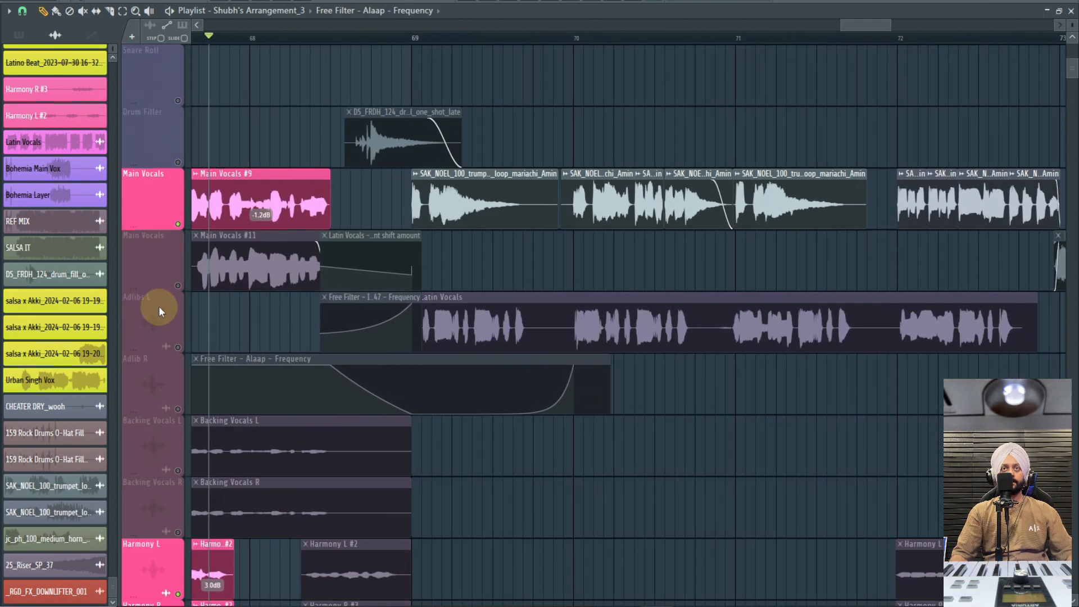
right_click(177, 286)
ctrl+scroll(460, 341, up, 3)
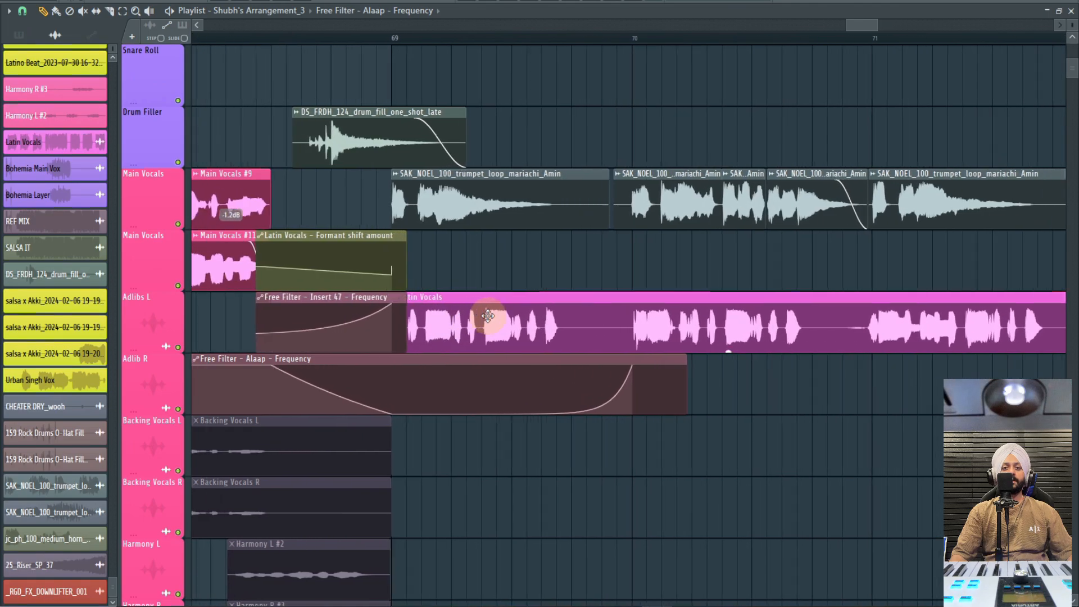
click(367, 34)
key(space)
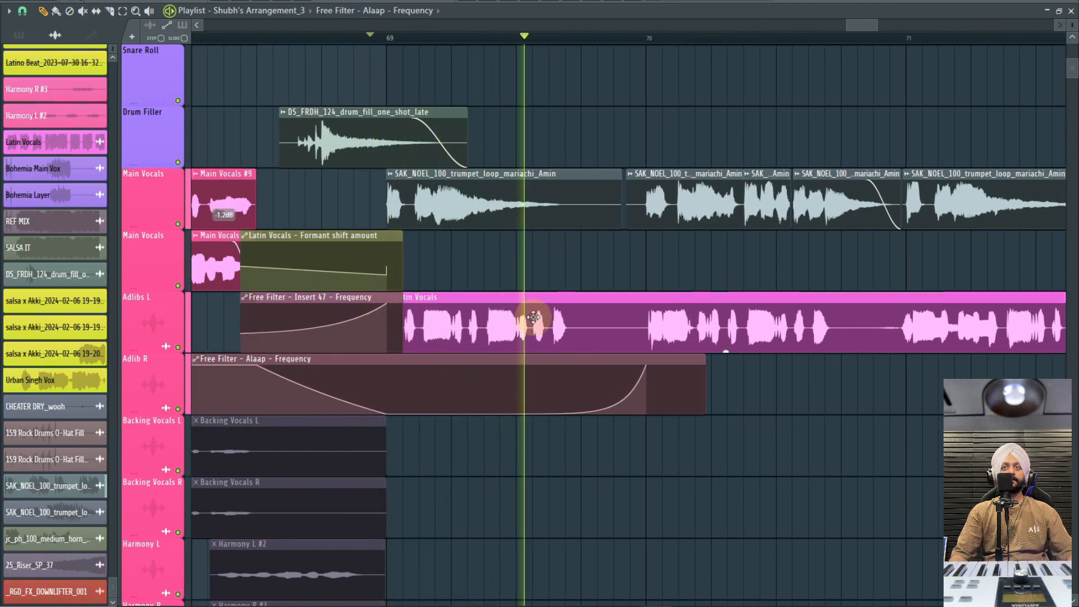
ctrl+scroll(588, 328, down, 3)
key(space)
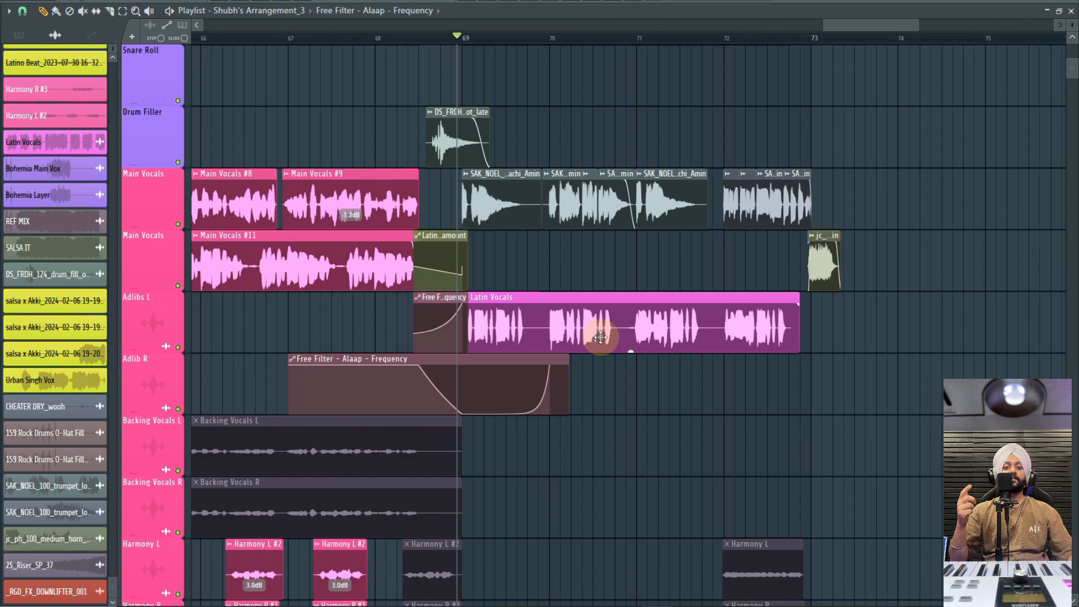
Step: Play the outro from just before bar 69, soloing both Main Vocals tracks to hear their trumpet and horn clips
scroll(588, 328, down, 10)
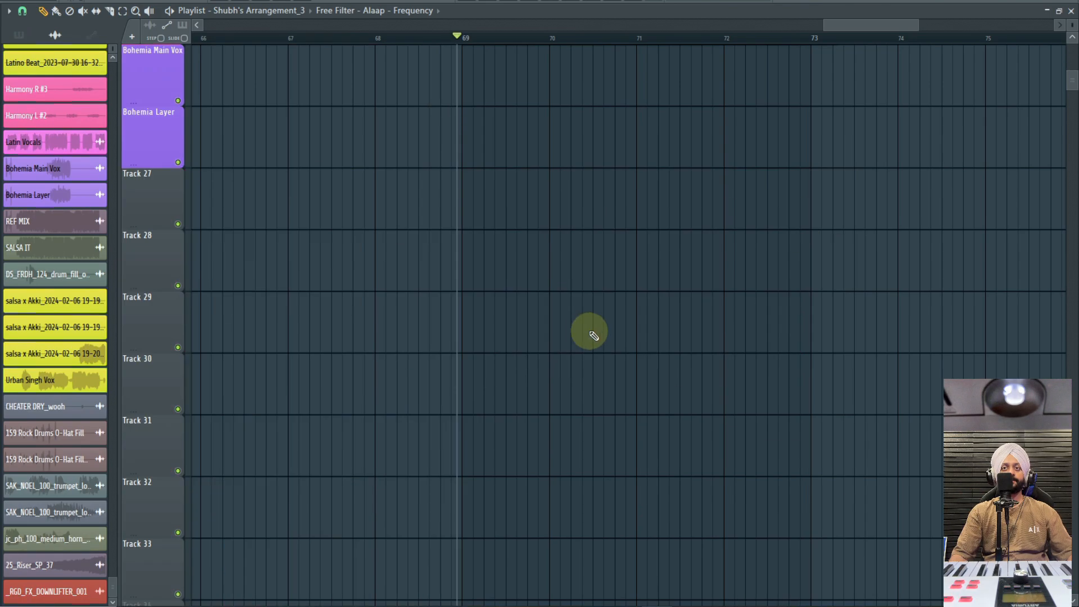
scroll(602, 313, up, 14)
scroll(612, 308, down, 5)
key(space)
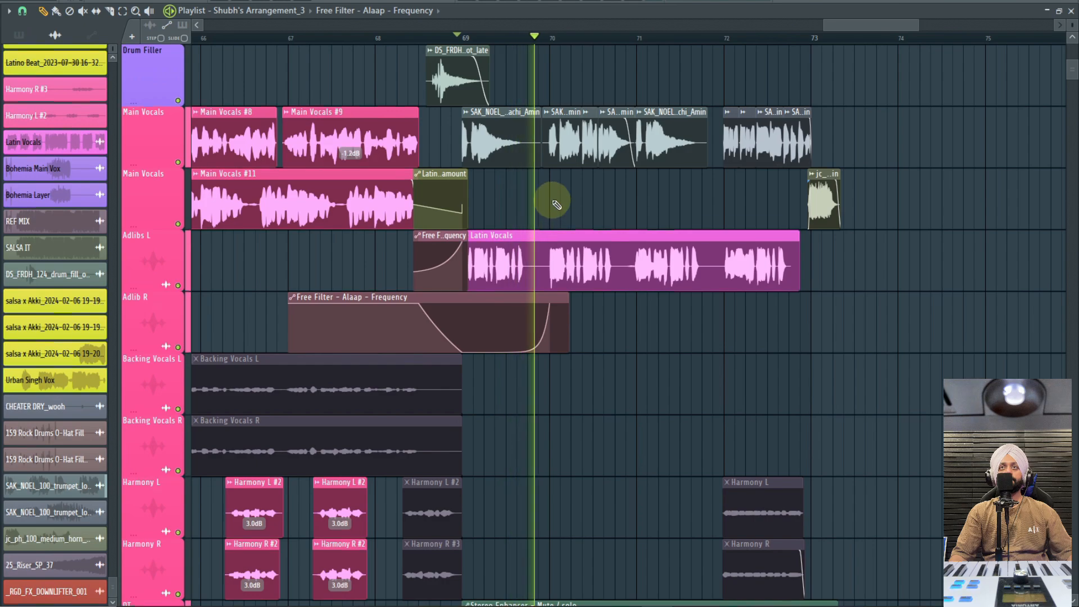
ctrl+click(177, 162)
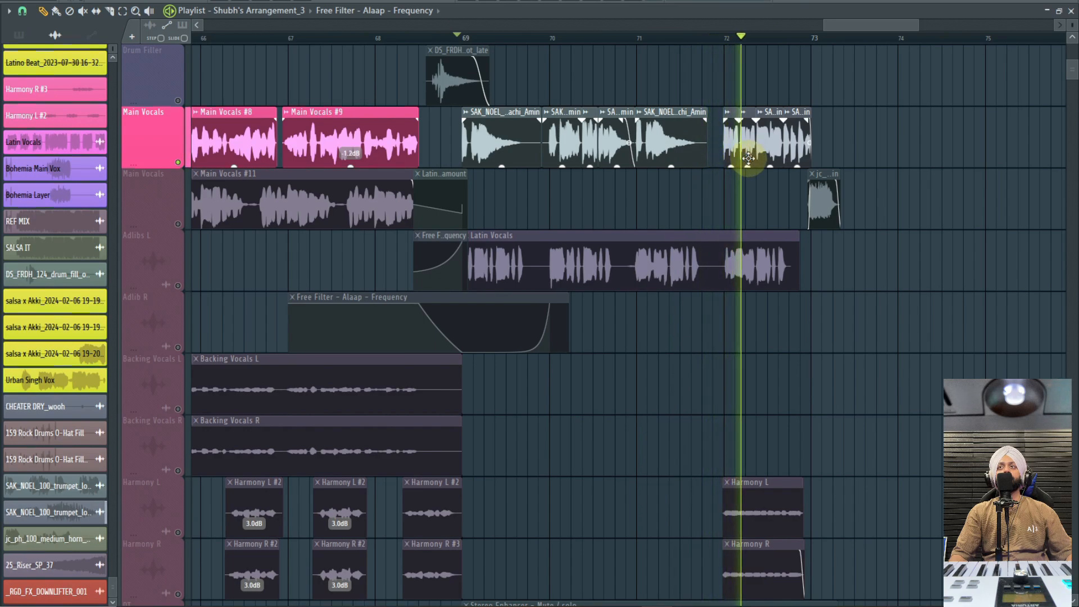
click(177, 223)
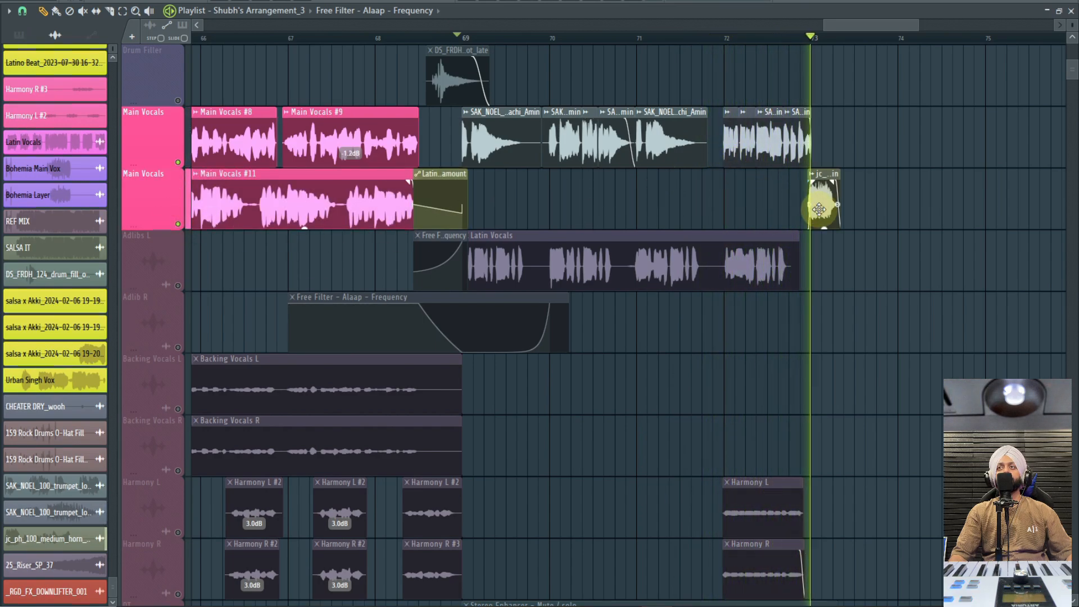
key(space)
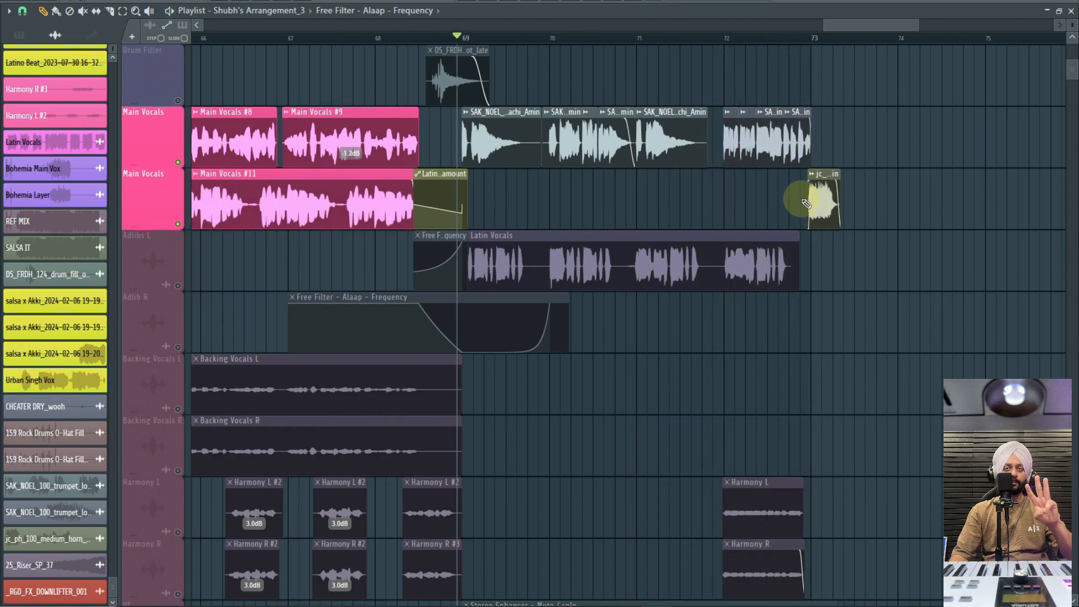
Step: Open and close the sample settings of the mariachi trumpet loop, the mariachi riff and the medium horn loop in turn
double_click(514, 144)
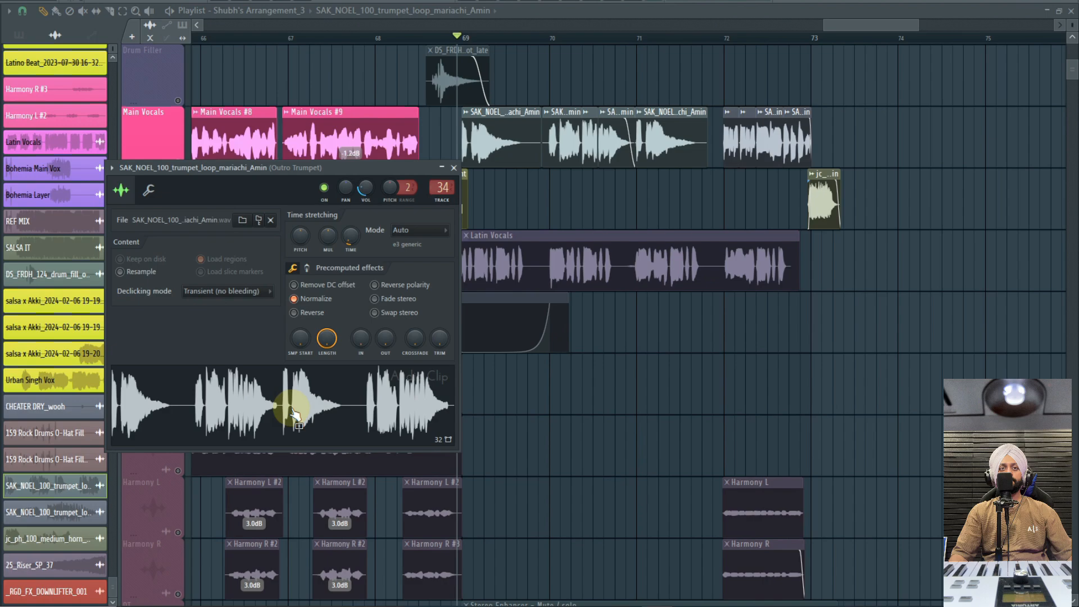
click(453, 168)
key(space)
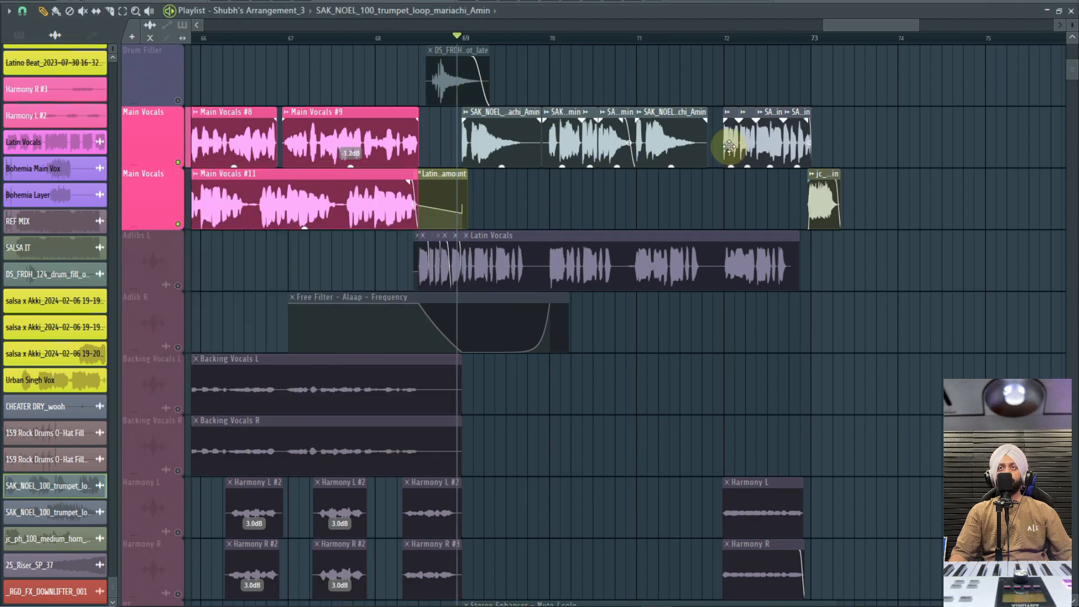
double_click(738, 145)
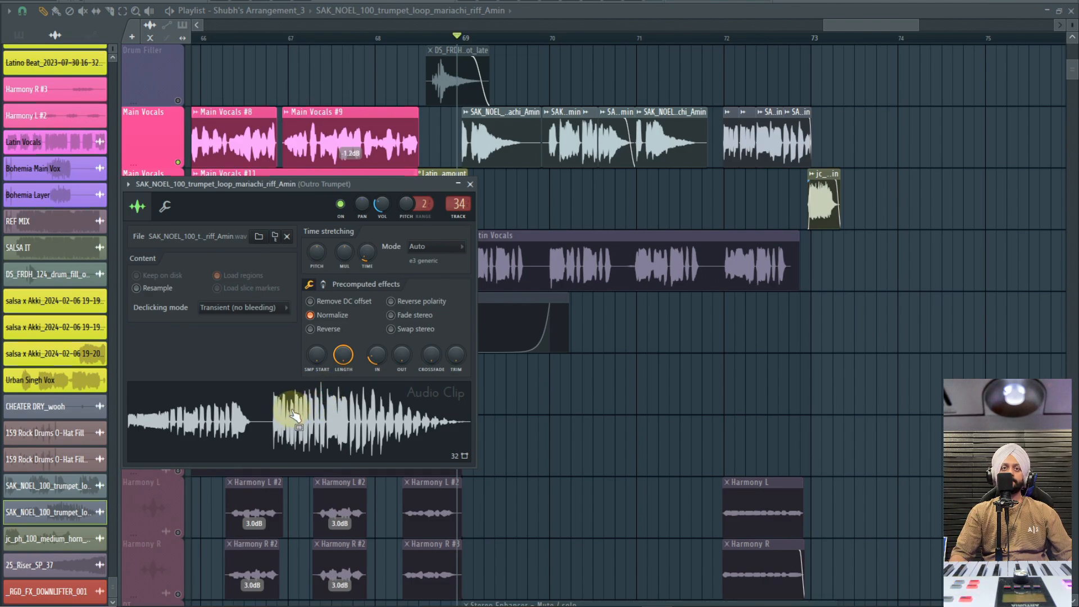
key(Escape)
double_click(824, 205)
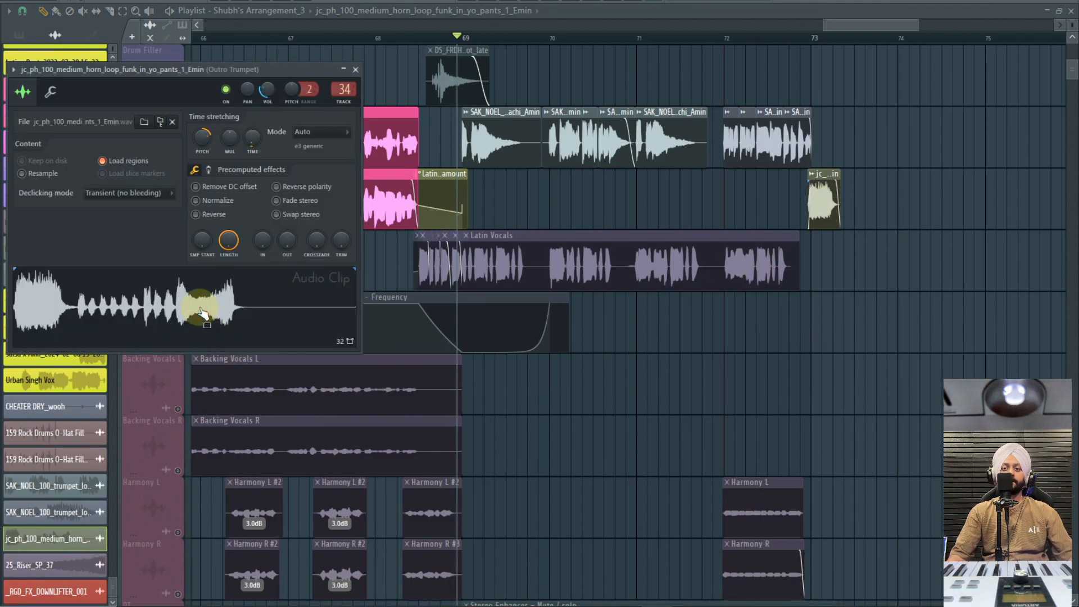
key(Escape)
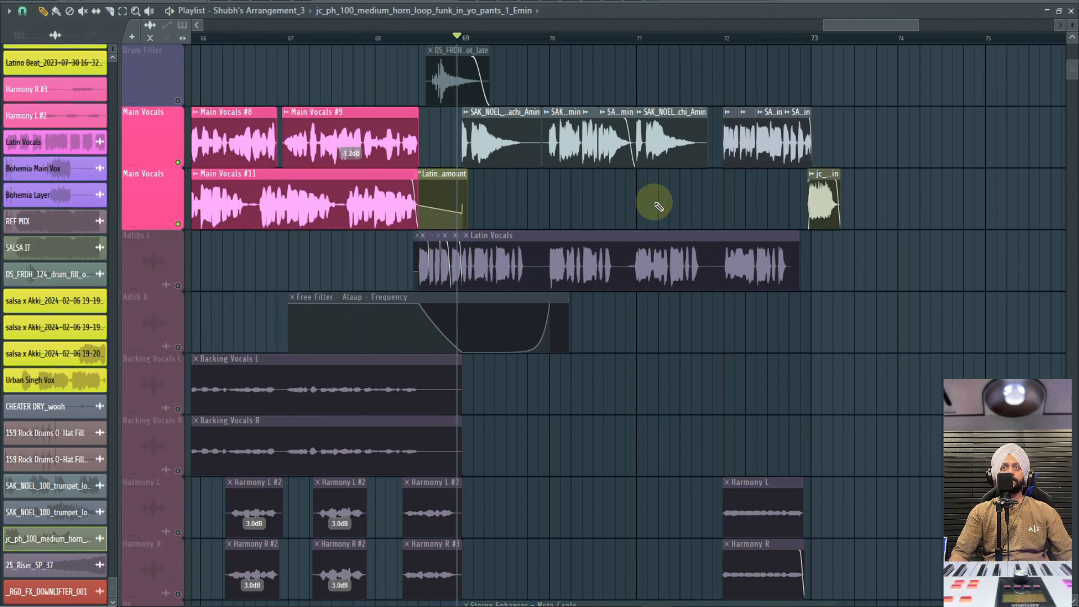
Step: Unsolo the tracks and play the full outro from between bars 68 and 69, following the trumpet clips against Latin Vocals
right_click(178, 163)
right_click(178, 163)
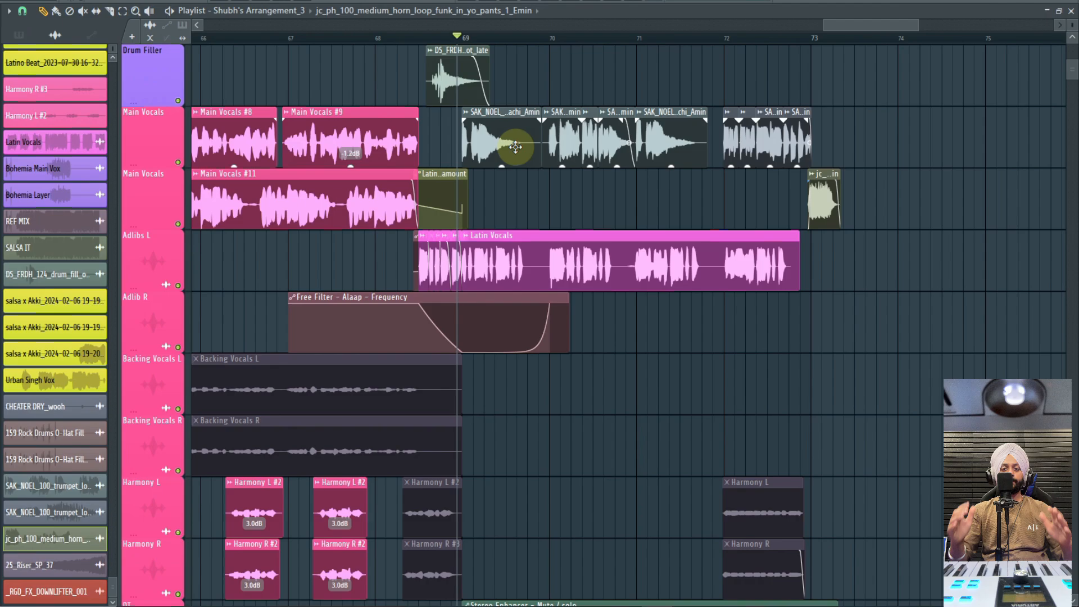
click(408, 38)
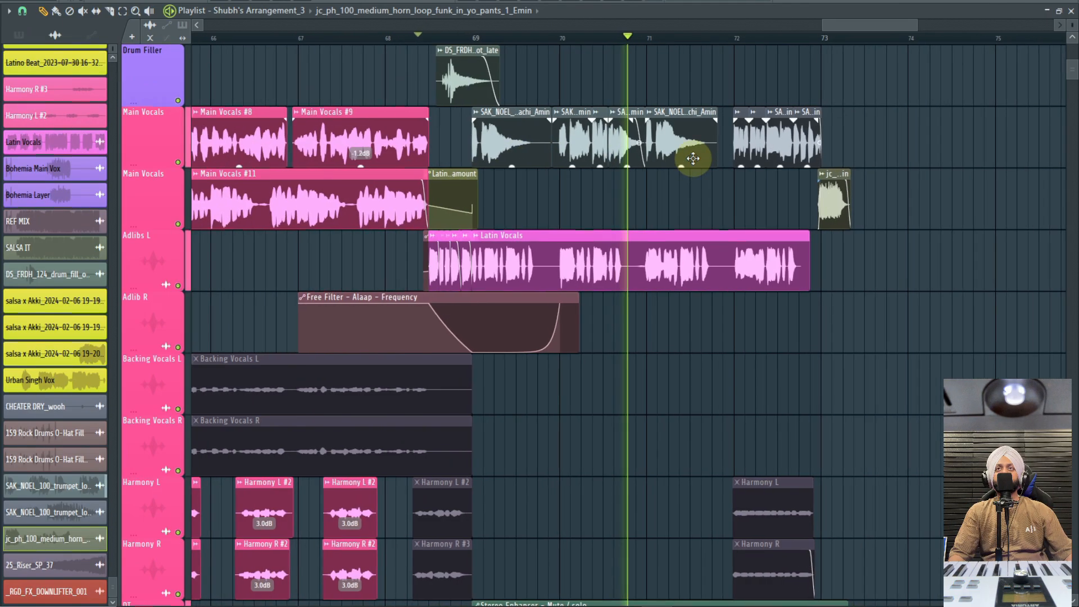
scroll(691, 156, up, 7)
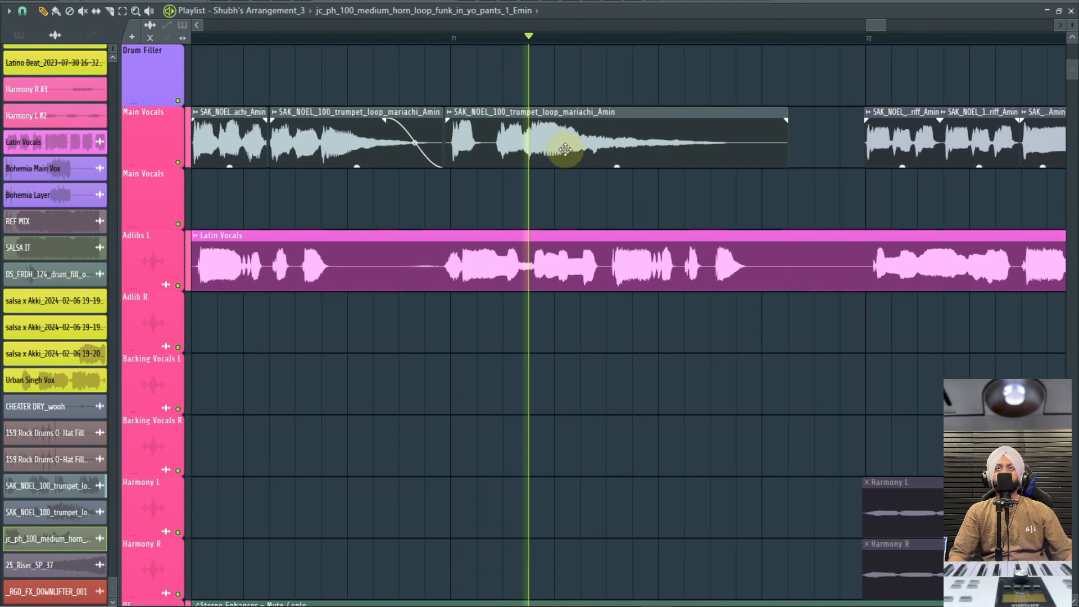
scroll(607, 242, up, 3)
scroll(674, 296, down, 3)
scroll(776, 289, up, 3)
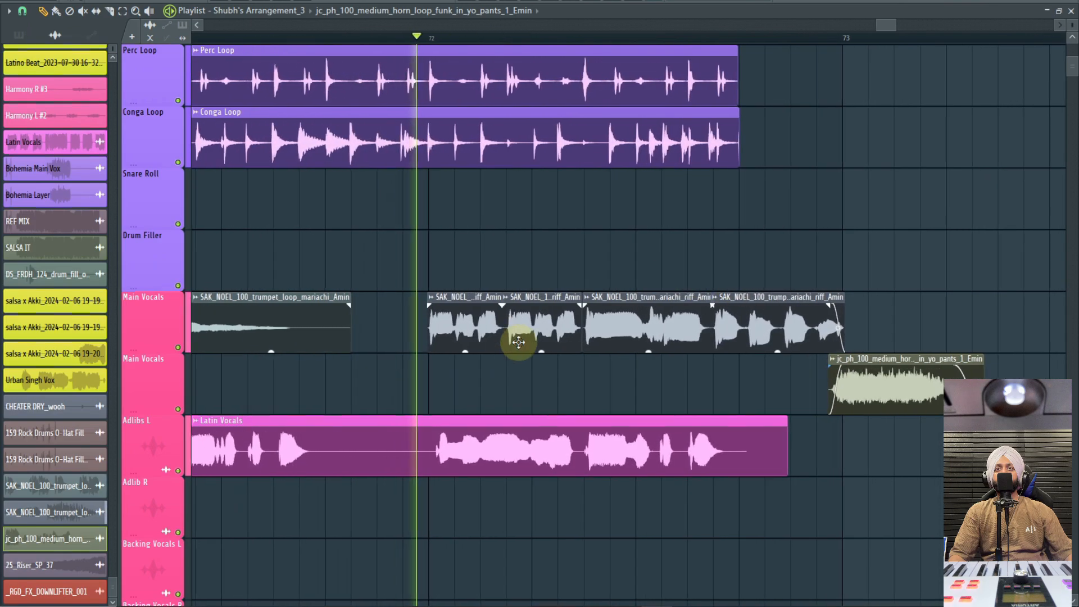
scroll(643, 315, down, 2)
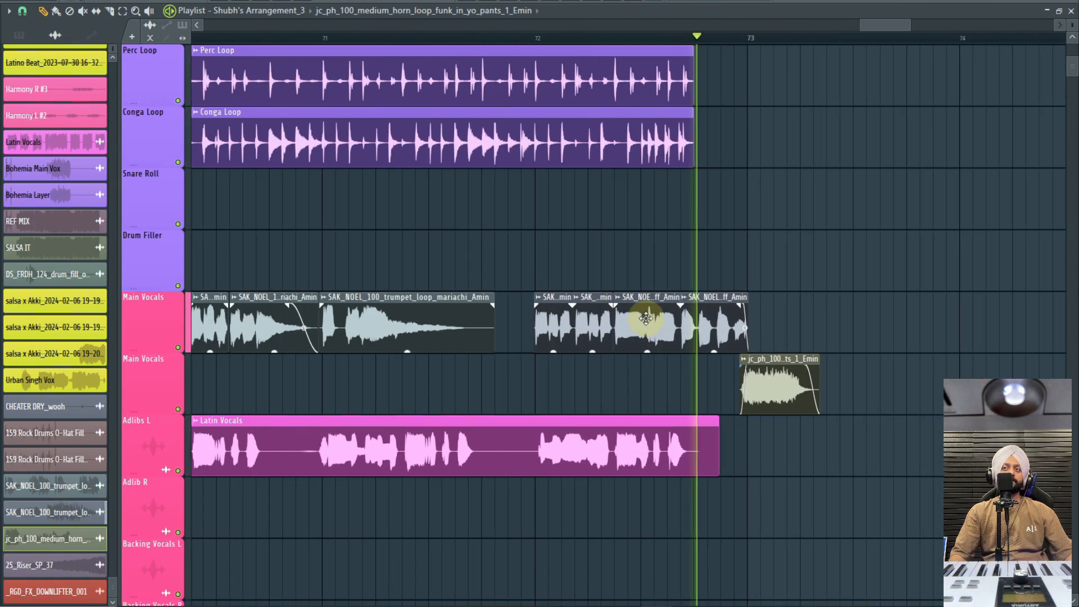
scroll(724, 275, down, 4)
key(space)
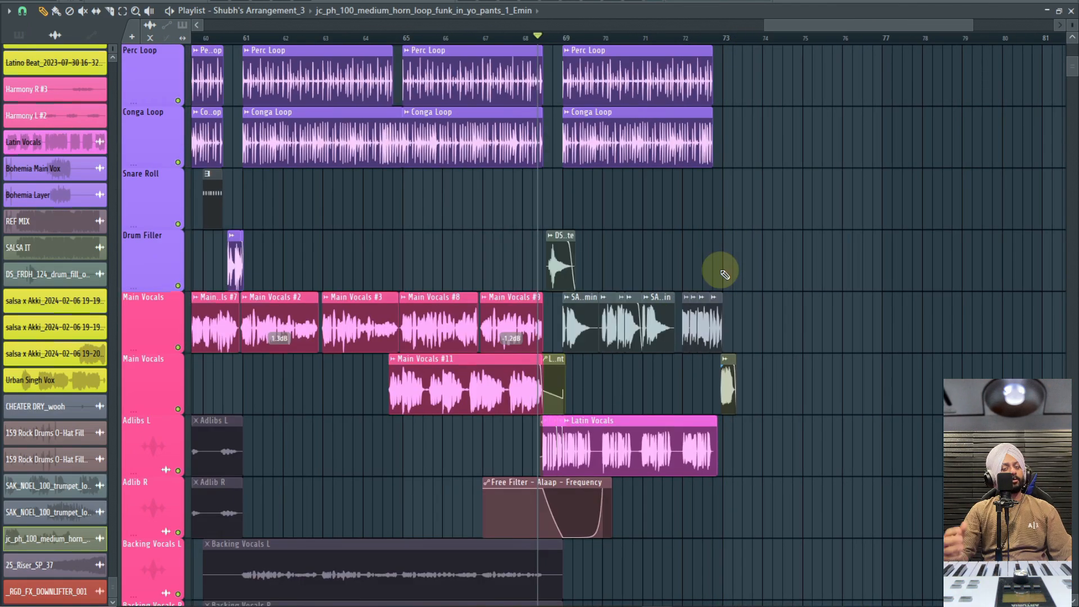
Step: Examine the whole arrangement from bar 1, from the instrument and vocal tracks down to the automation and riser clips through Track 35
scroll(726, 274, down, 4)
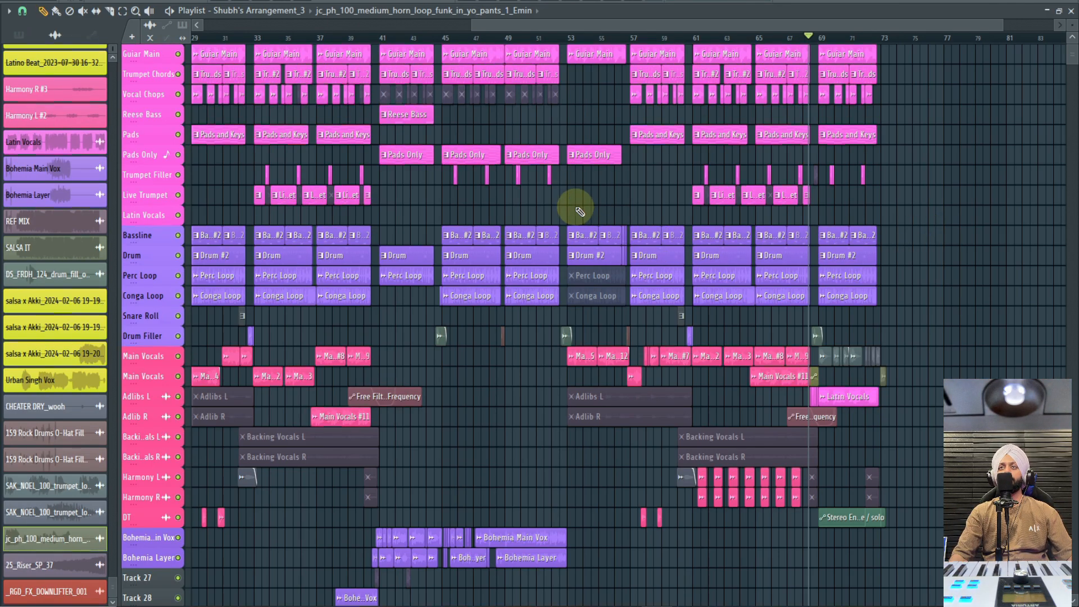
scroll(579, 208, down, 4)
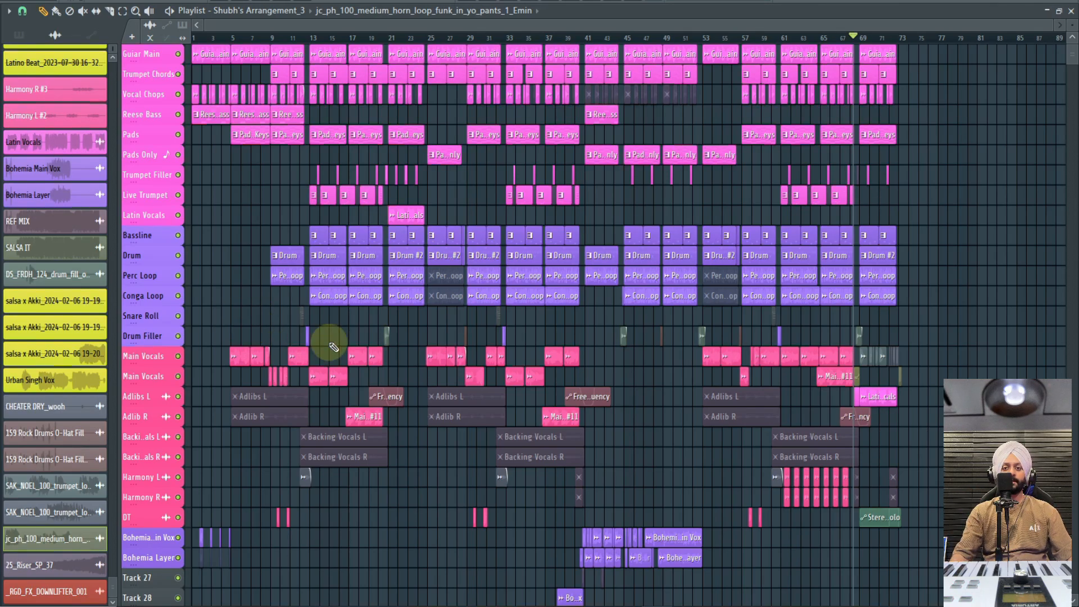
scroll(675, 427, down, 4)
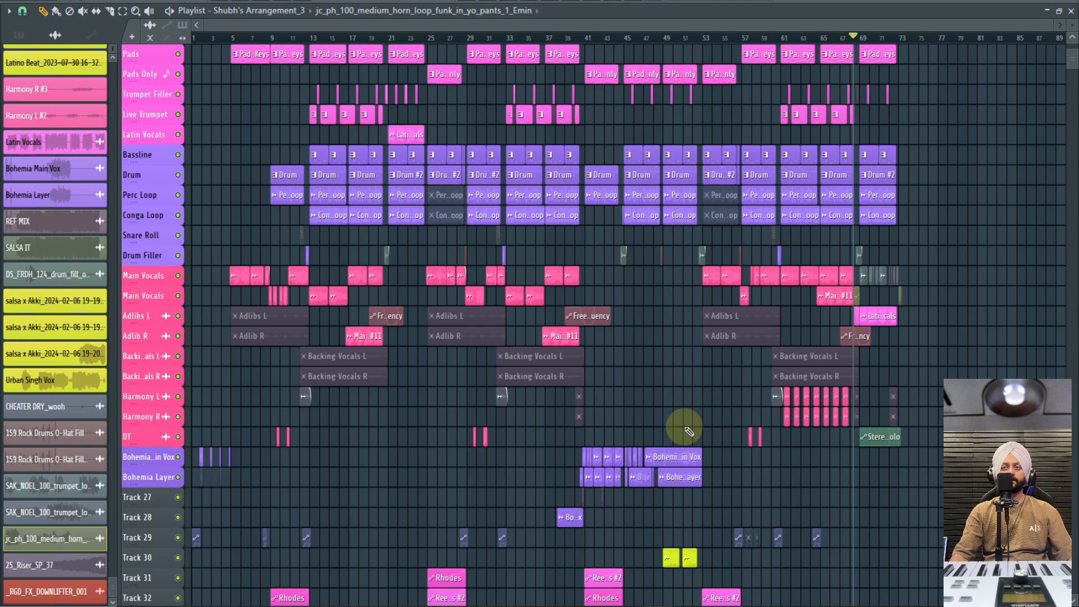
scroll(449, 433, up, 4)
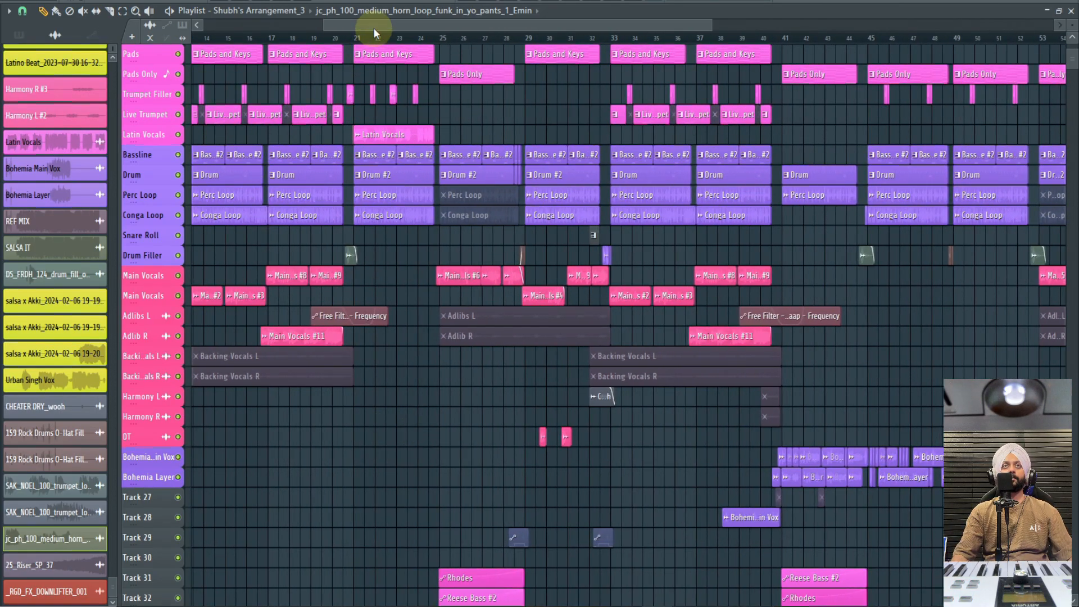
drag(365, 25, 204, 8)
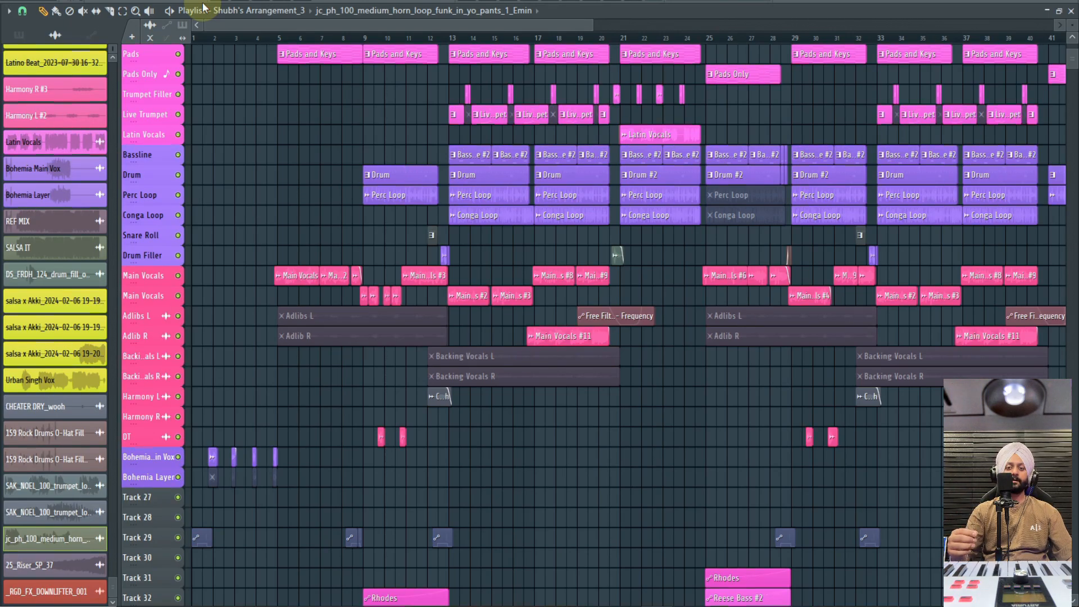
scroll(309, 217, down, 3)
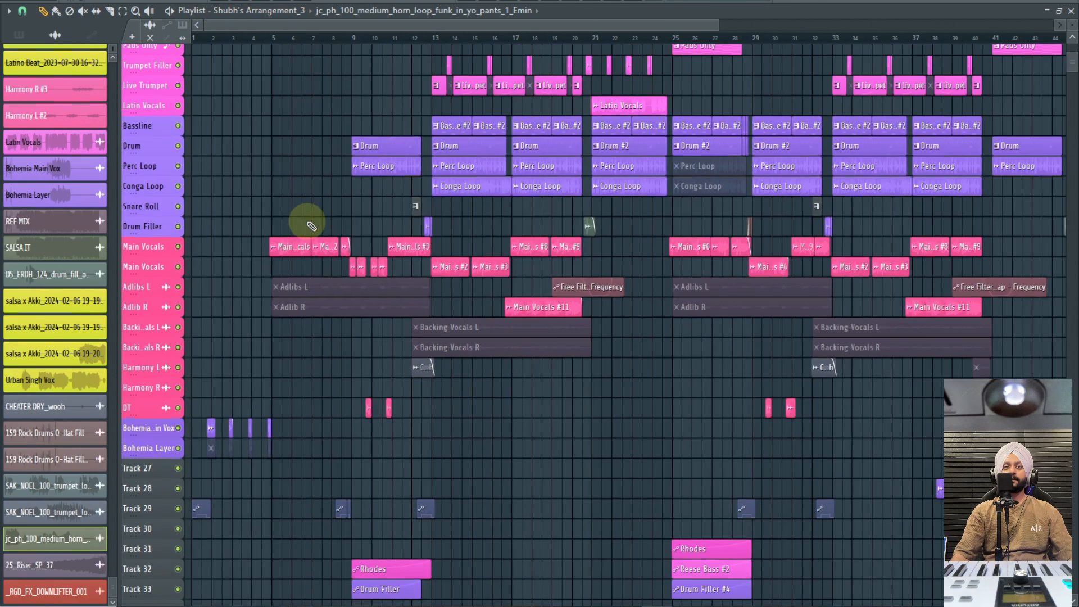
ctrl+scroll(283, 180, down, 2)
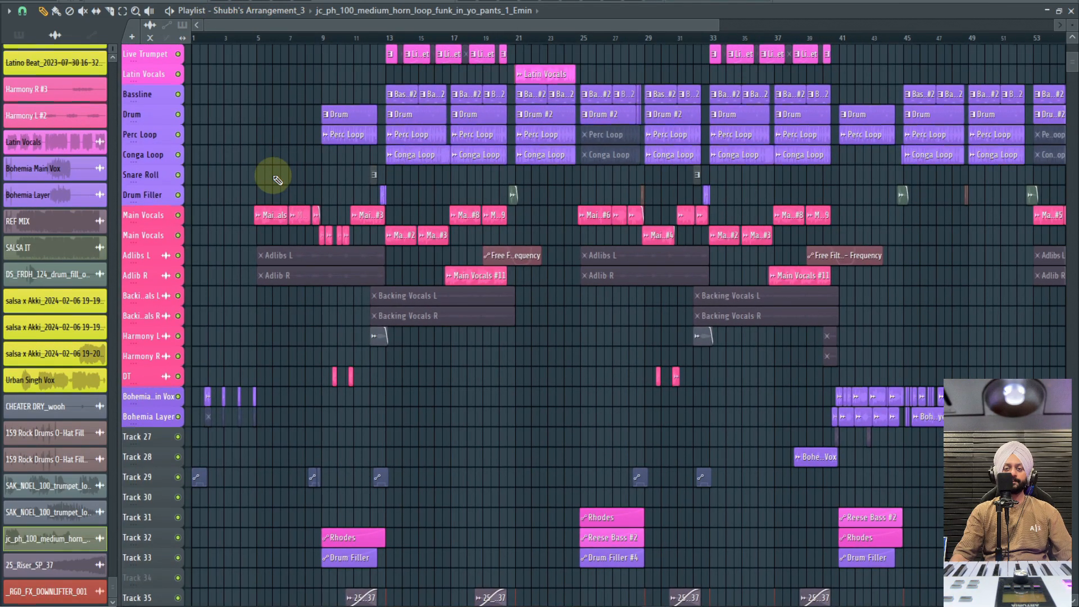
scroll(292, 242, down, 5)
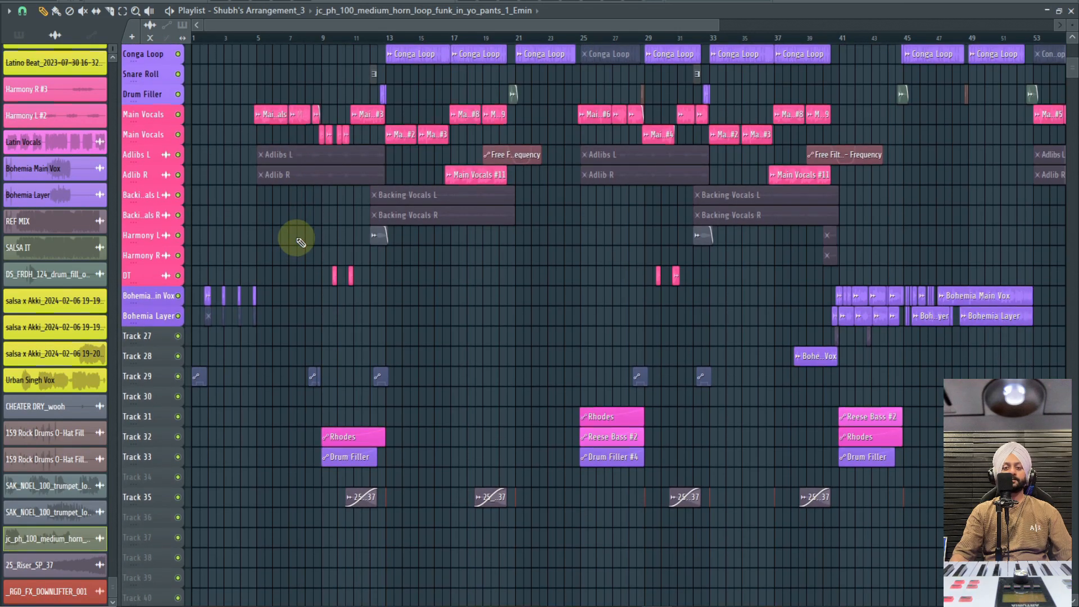